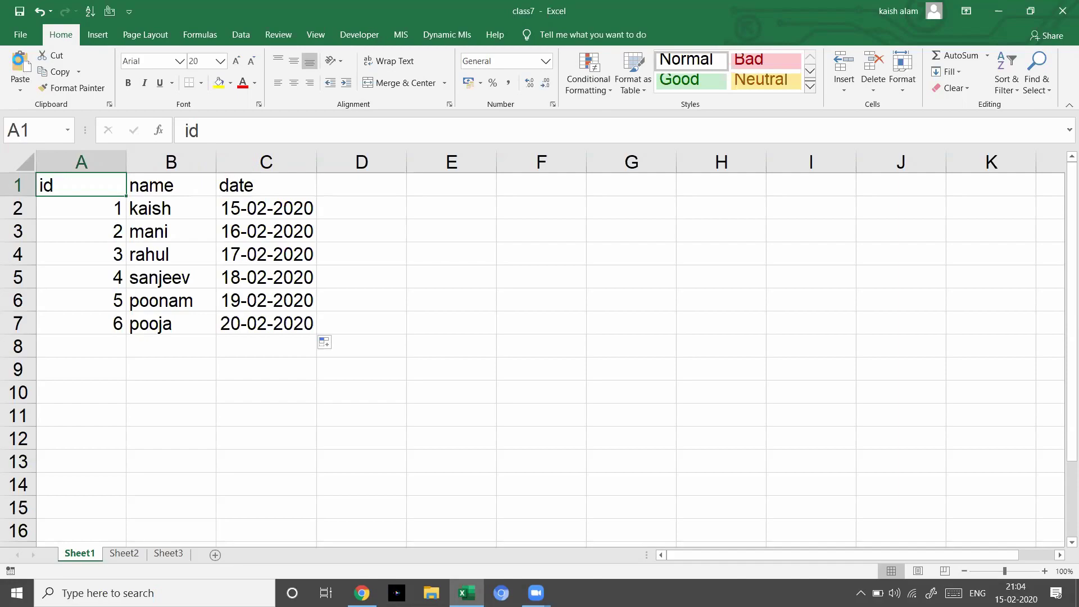
- Open the Visual Basic editor from the Developer tab and insert a new code module
left_click(359, 34)
key("alt+F11")
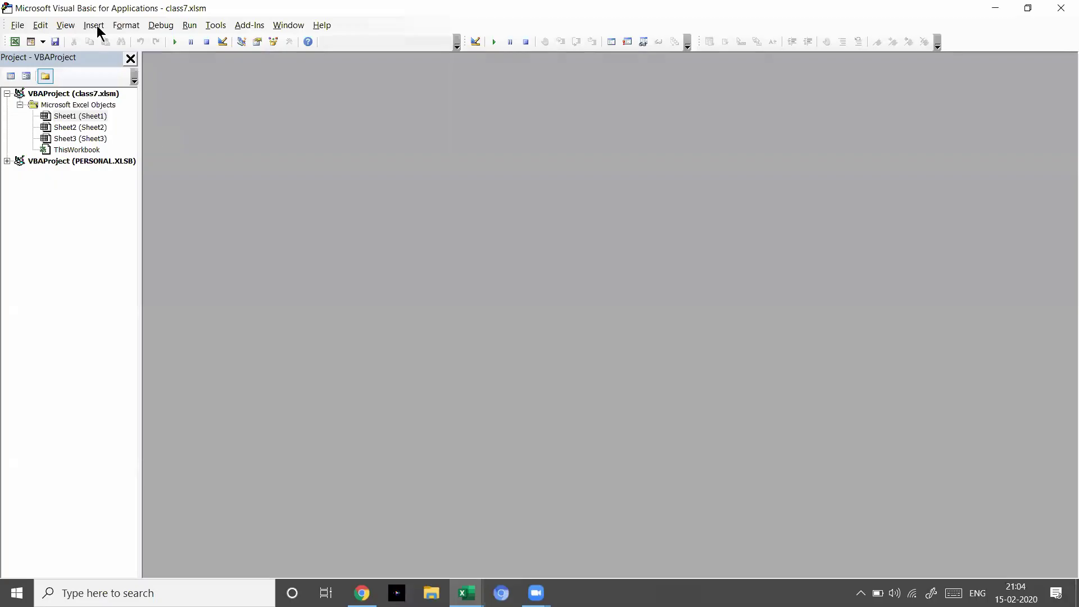
key("alt+i")
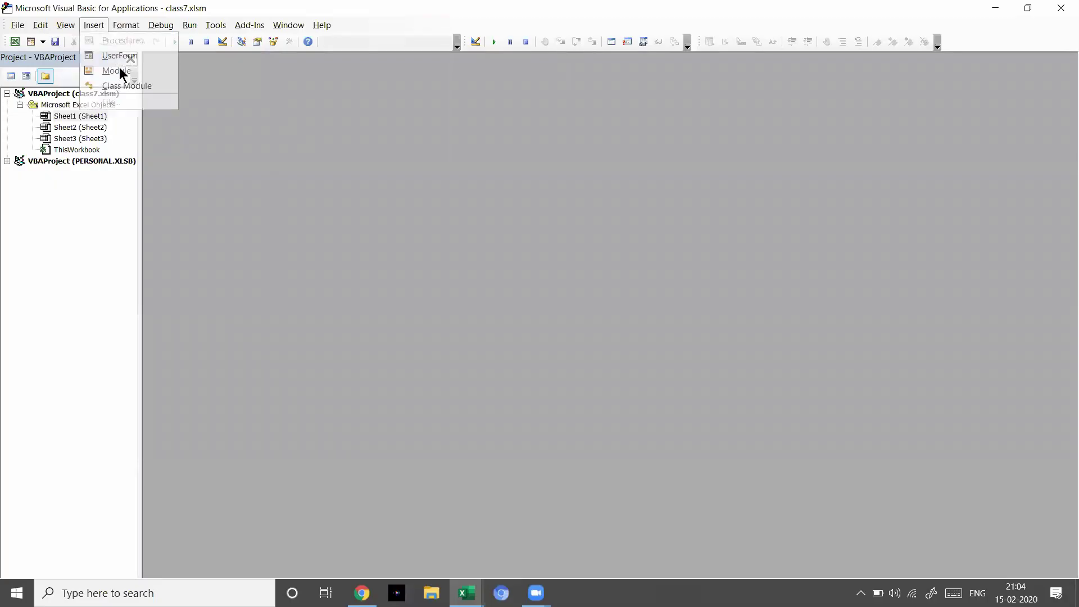
key("m")
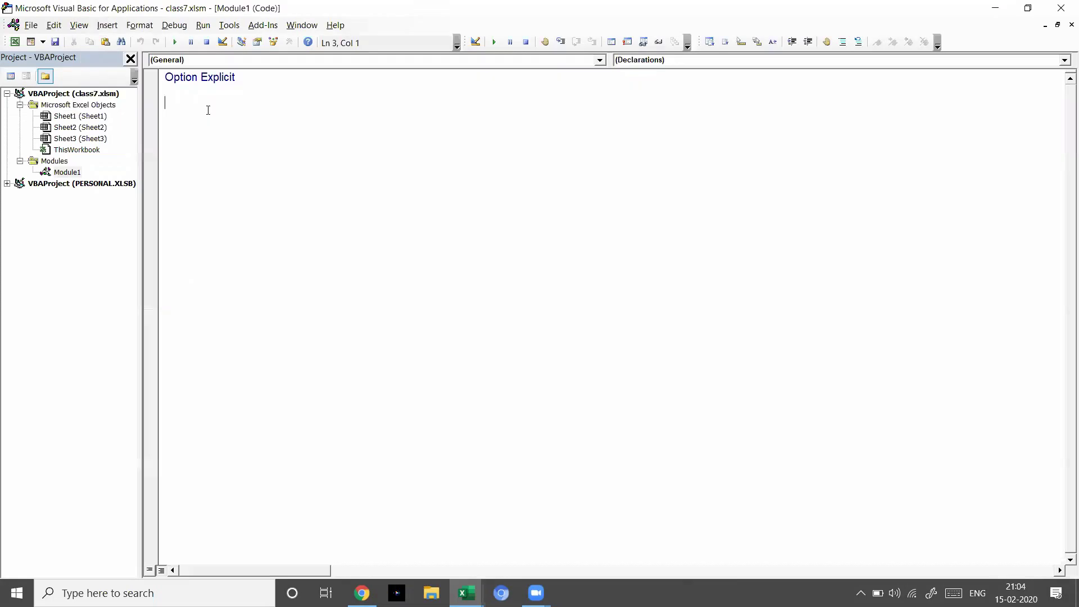
- Declare an empty Sub variableuses() procedure in Module1 and switch back to the worksheet
type("sub ")
type("rab")
key("BackSpace")
key("BackSpace")
key("BackSpace")
type("v")
type("ai")
type("iable")
type("us")
type("u")
key("BackSpace")
type("es")
key("Return")
key("Return")
key("Return")
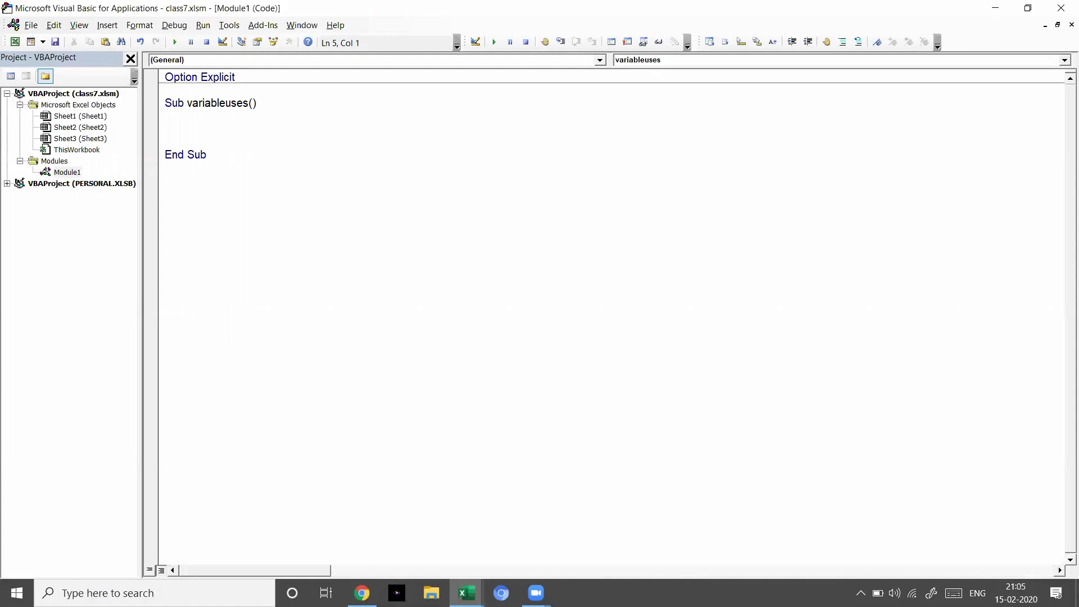
key("alt+F11")
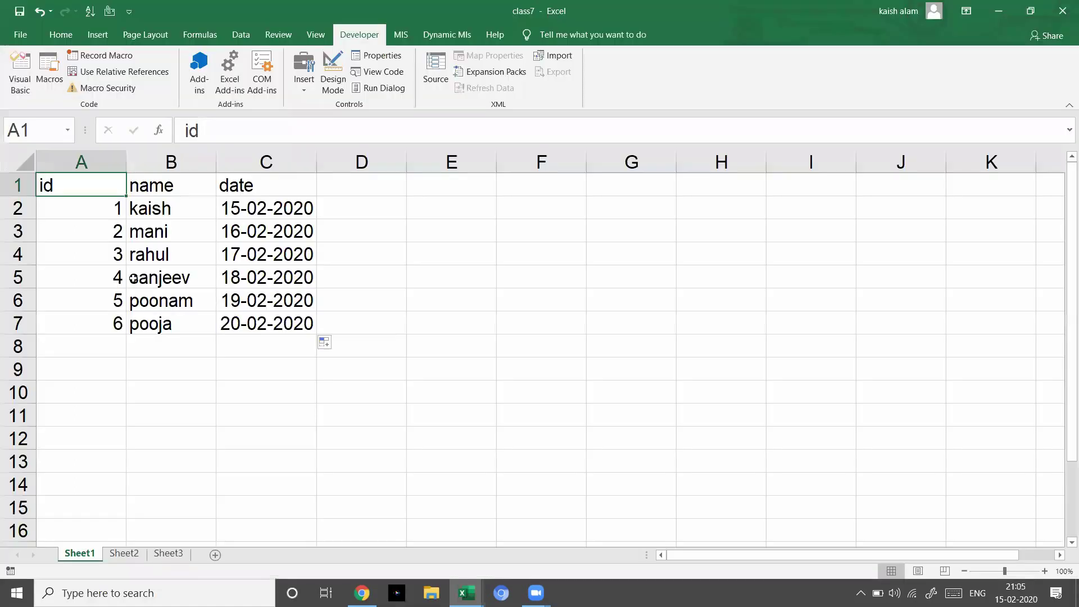
- After checking empty cell B8, add the line Range("b65000").End(xlUp).Offset(1, 0).Select to the macro
left_click(89, 346)
left_click(174, 341)
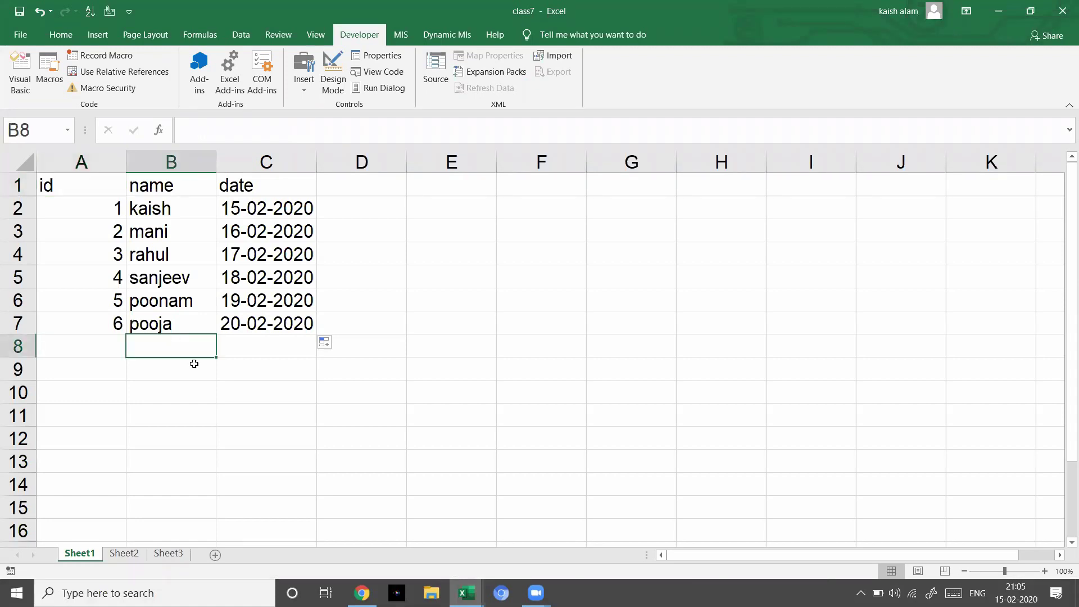
key("alt+F11")
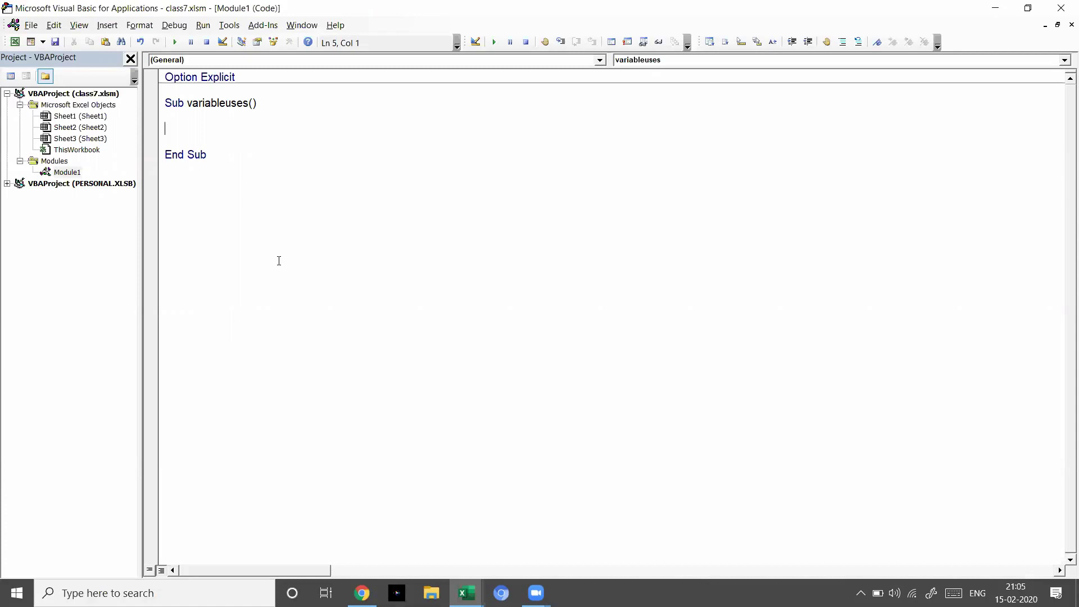
type("ran")
type("ge(\"b")
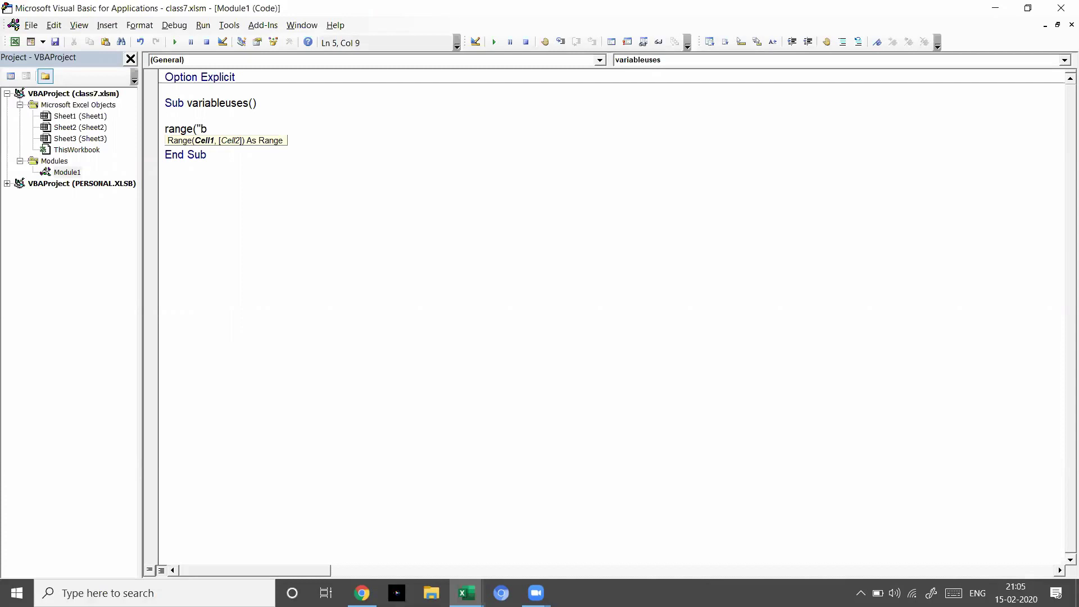
type("6500")
type("0")
type("\").en")
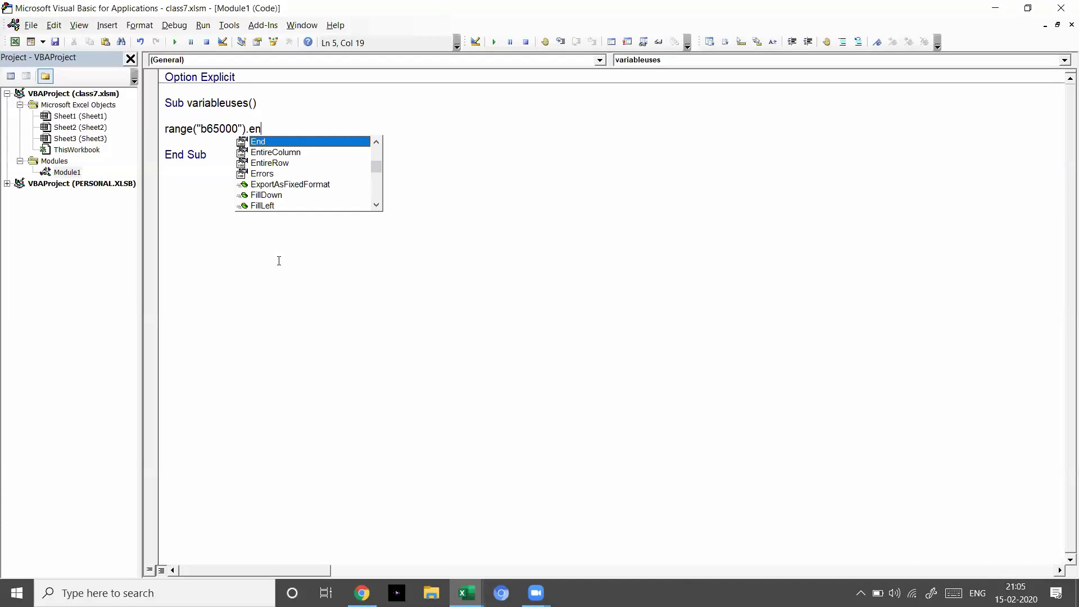
key("Tab")
type("(")
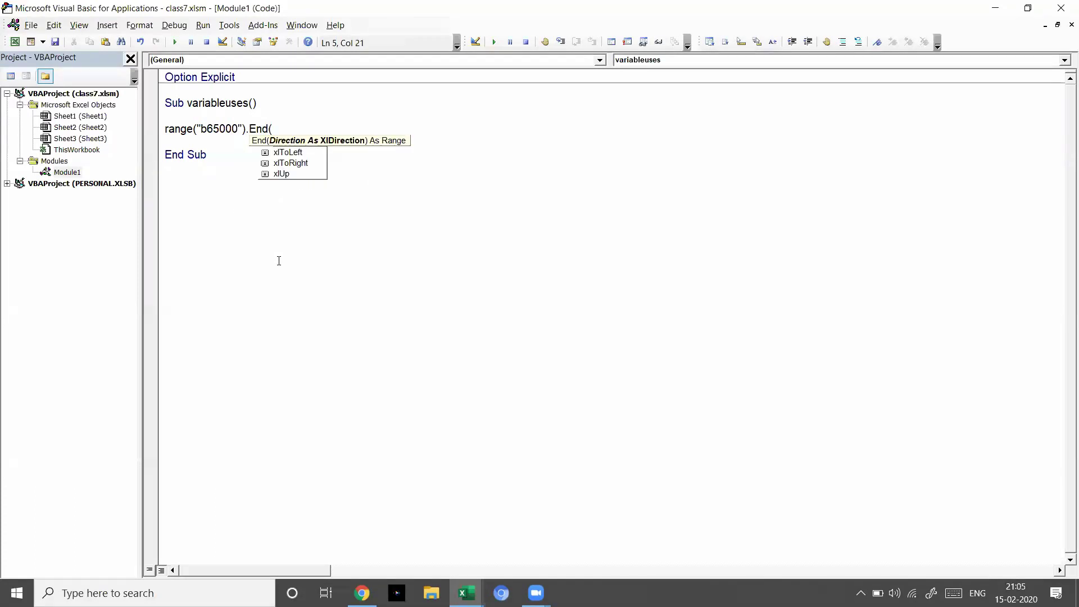
key("Up")
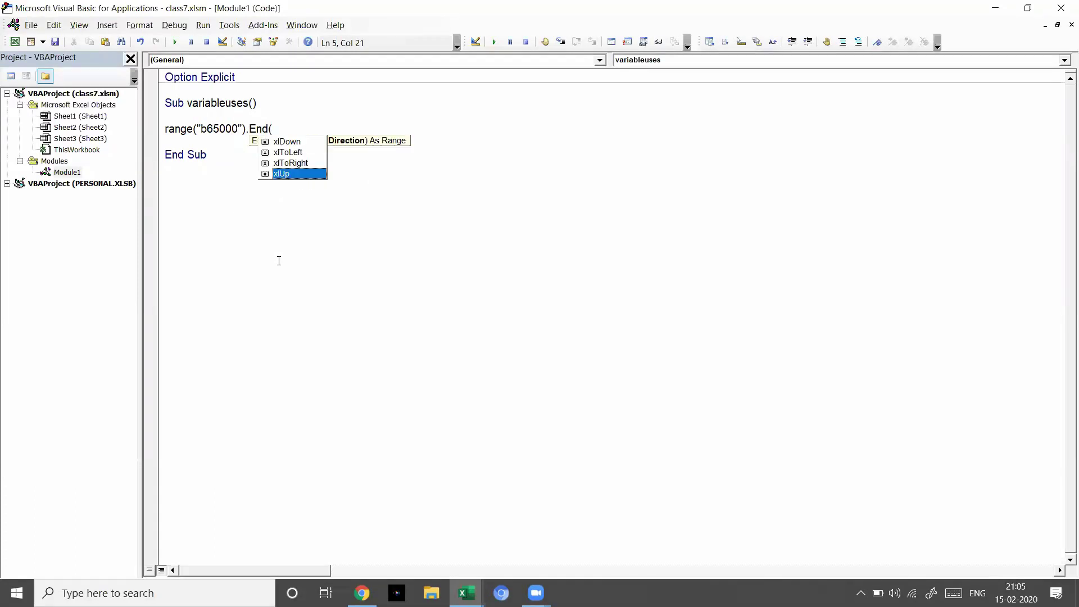
key("Tab")
type(").of")
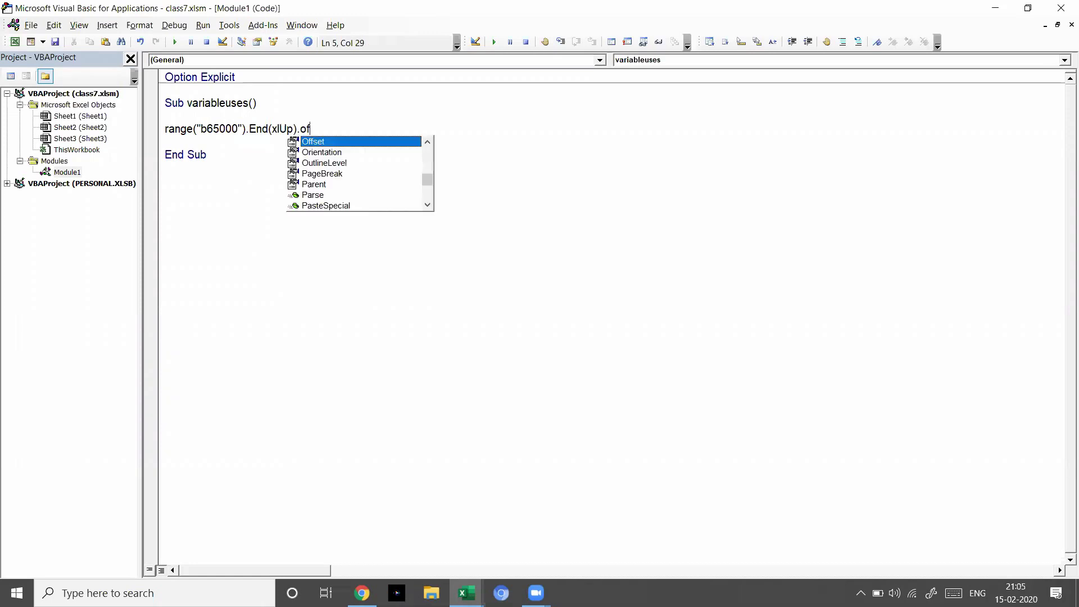
key("Tab")
type("(")
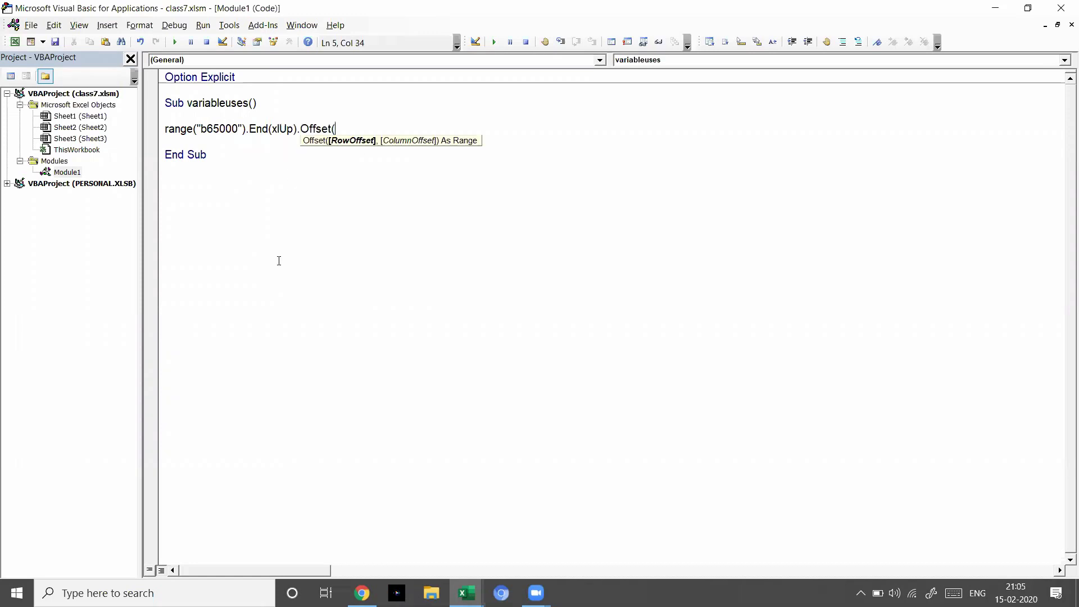
type("1,0")
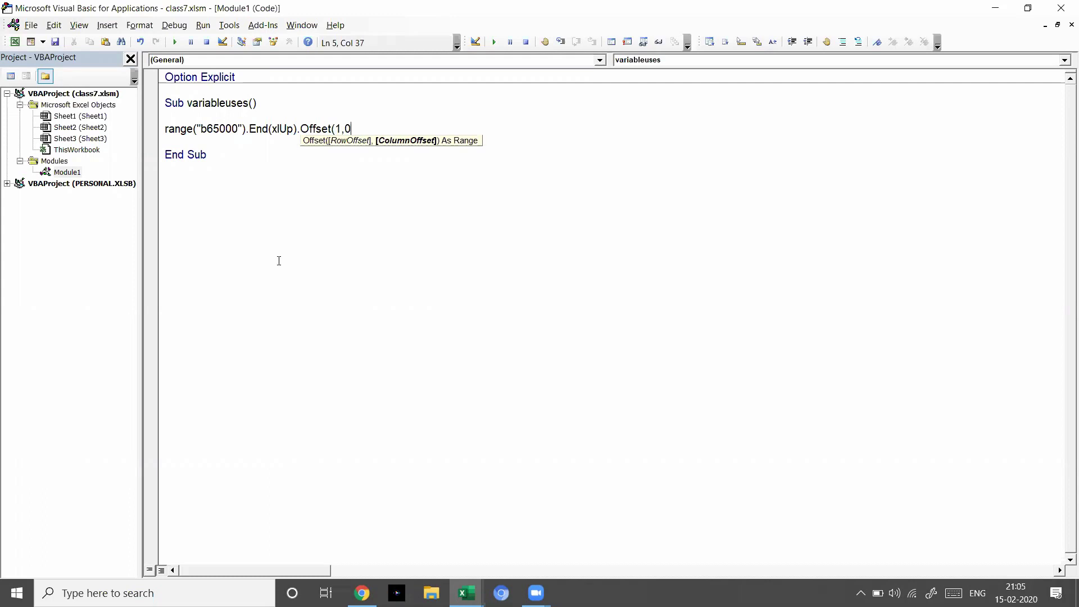
type(")")
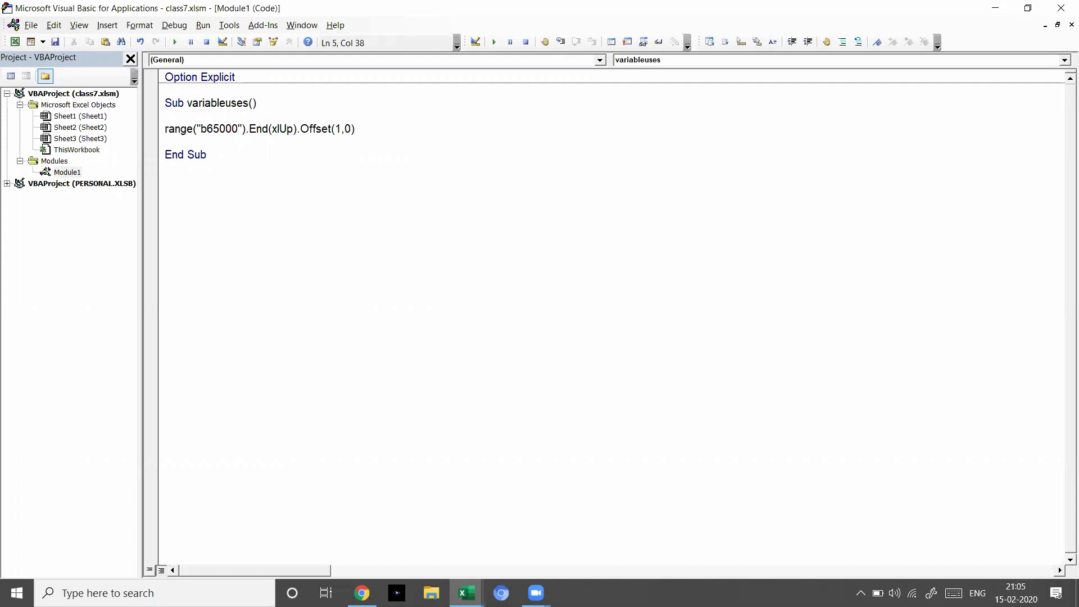
type(".s")
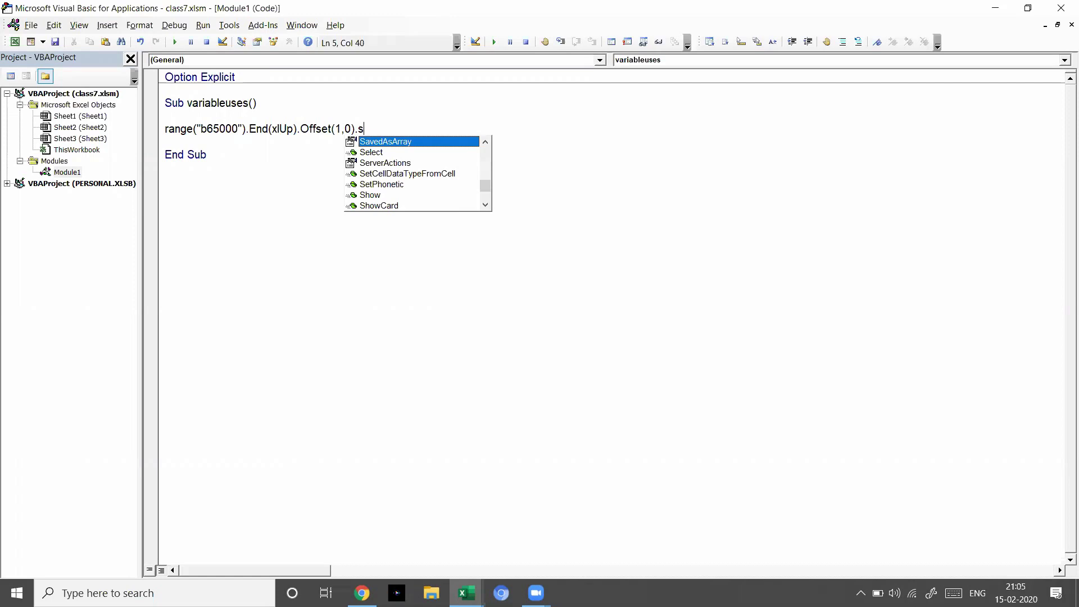
type("e")
key("Tab")
key("Return")
- Add an ActiveCell.Value line assigning a quoted sample name to the selected cell
type("ac")
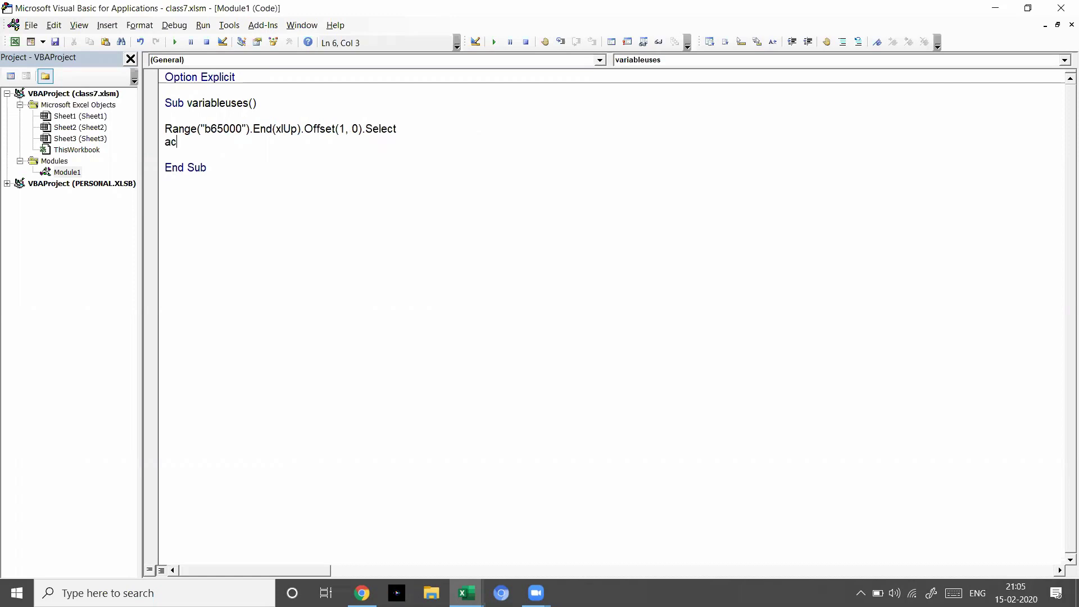
type("tivec")
type("ell.value")
key("Tab")
type("=\"Soh")
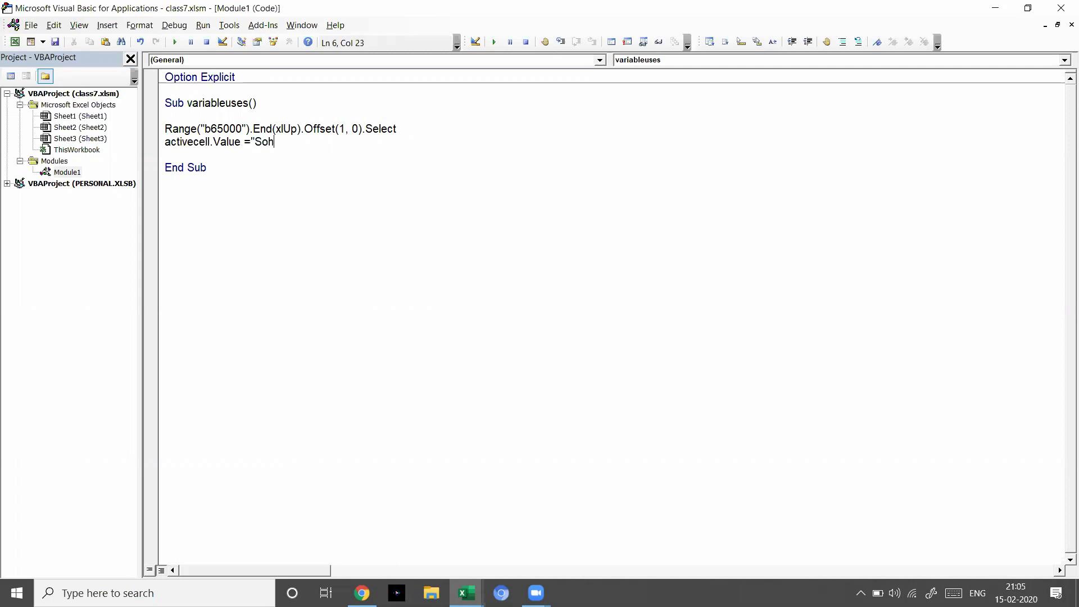
type("an")
key("BackSpace")
key("BackSpace")
key("BackSpace")
type("nam")
key("Return")
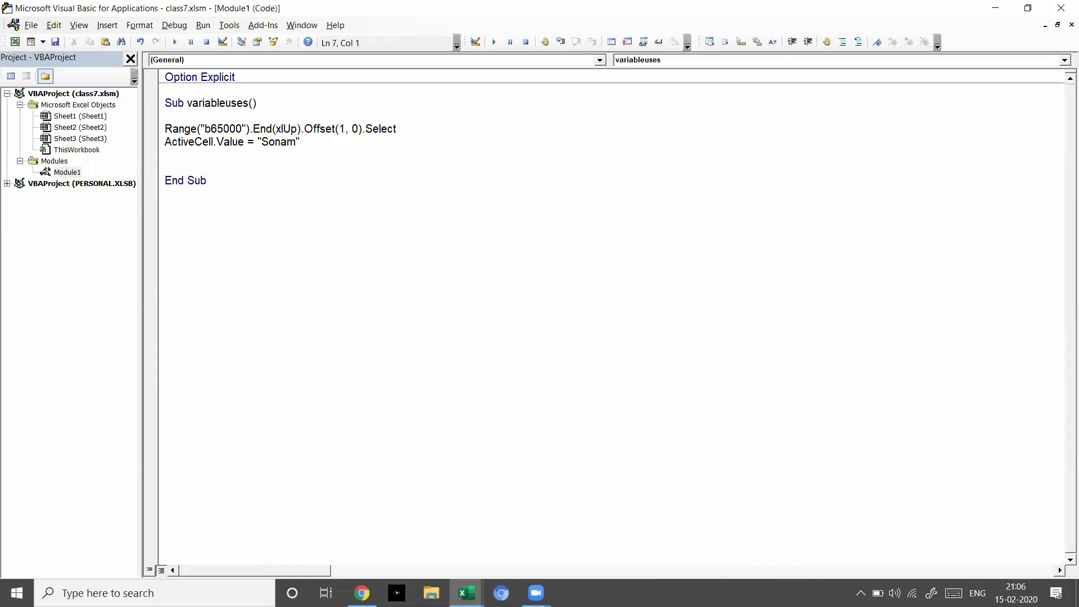
- Add a MsgBox line "your name is …" stating the name, then restore the editor to a window
key("Return")
type("msgbox")
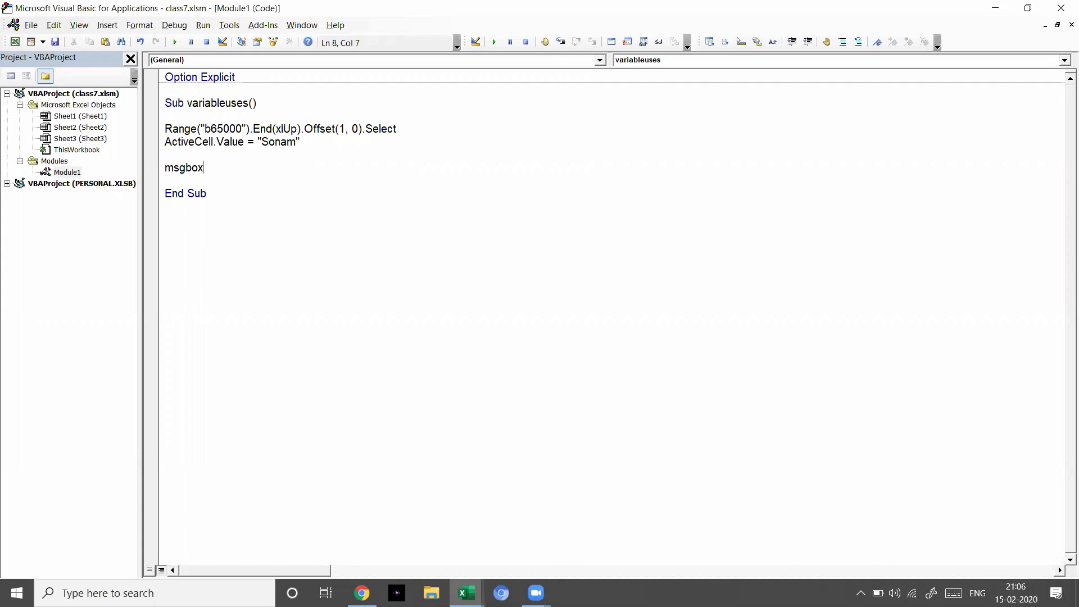
type(" \"")
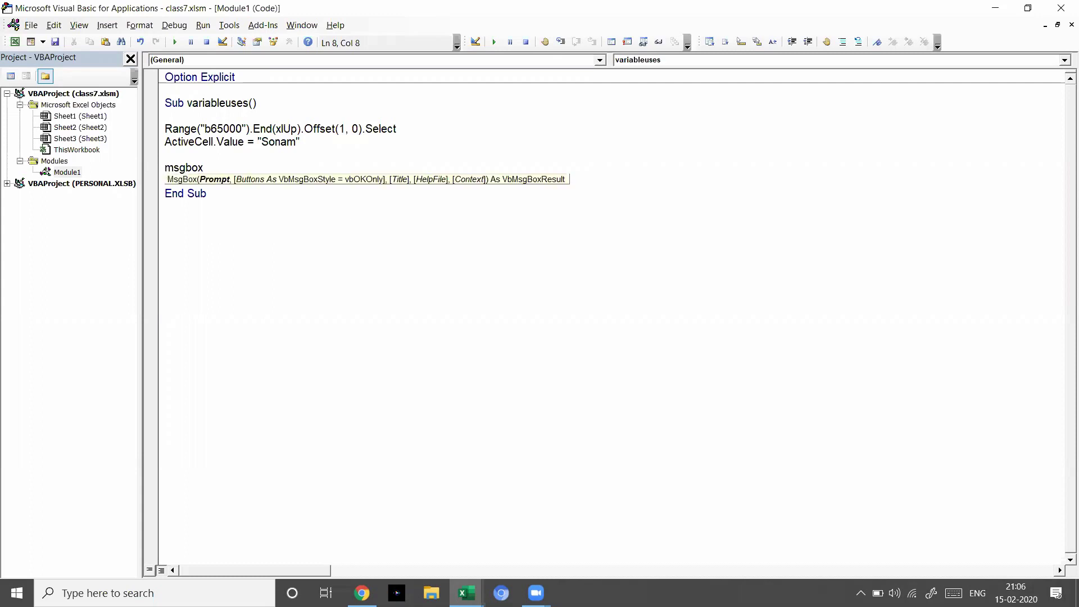
type("y")
key("BackSpace")
type("your name is ")
type("sonam")
key("Return")
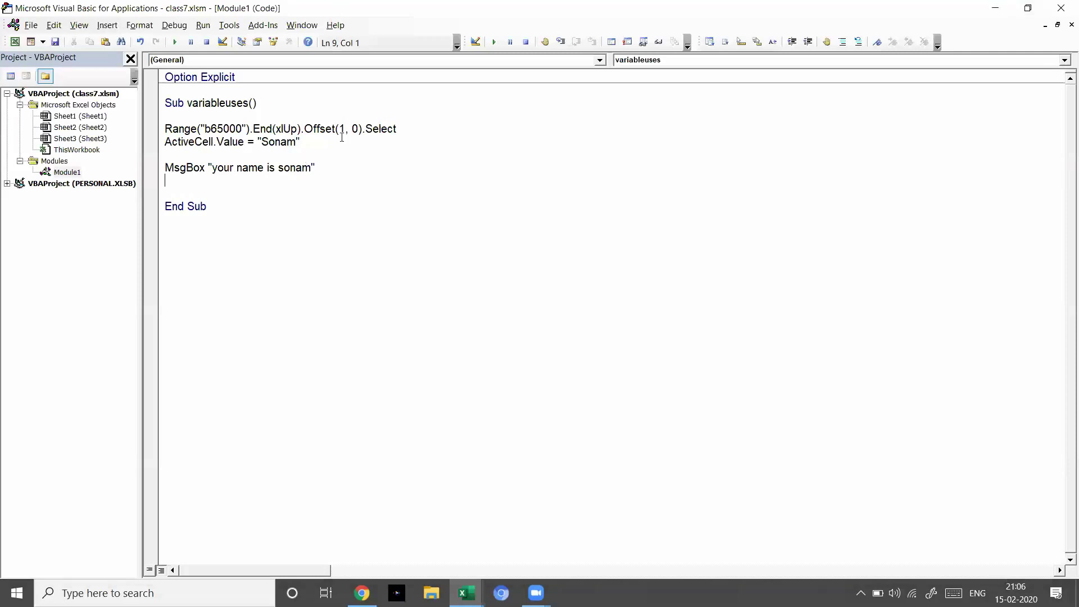
left_click(1027, 8)
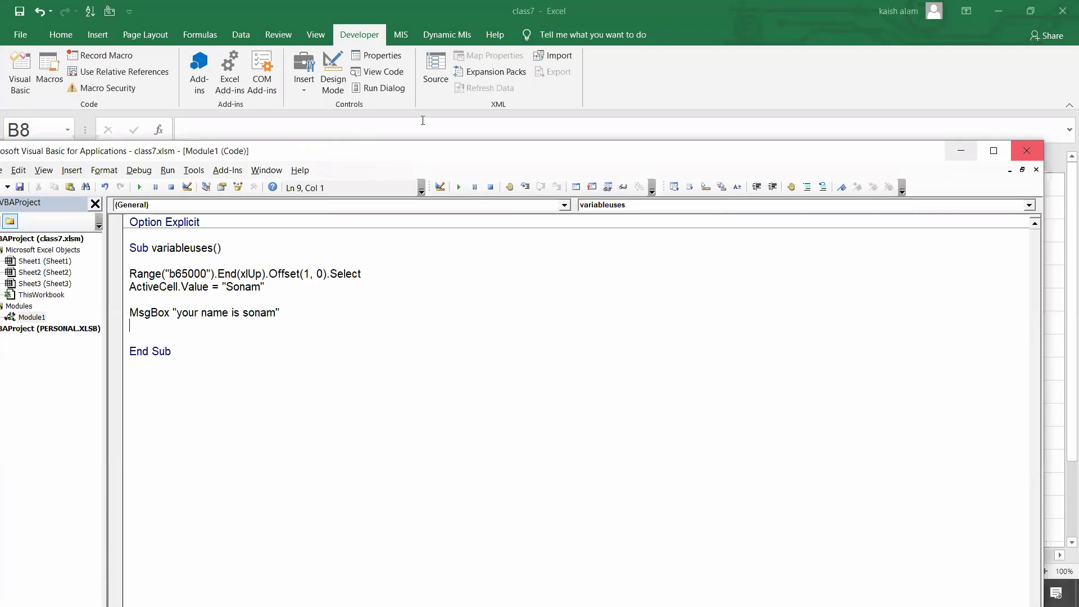
- Place the editor beside the sheet and run variableuses, filling B8 and showing the name message
left_click_drag(1043, 182, 579, 180)
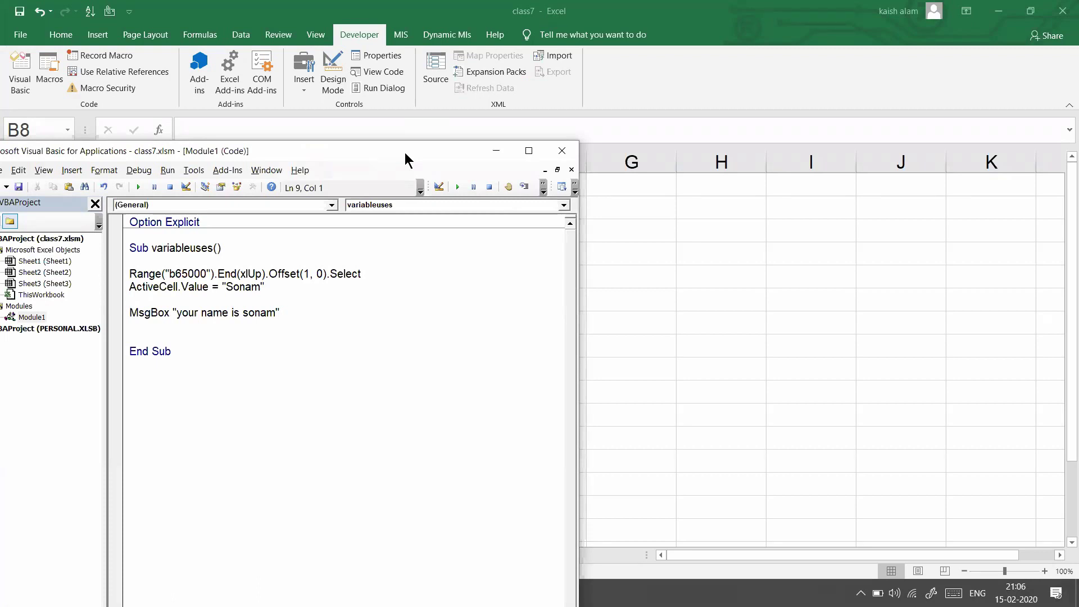
left_click_drag(405, 153, 841, 134)
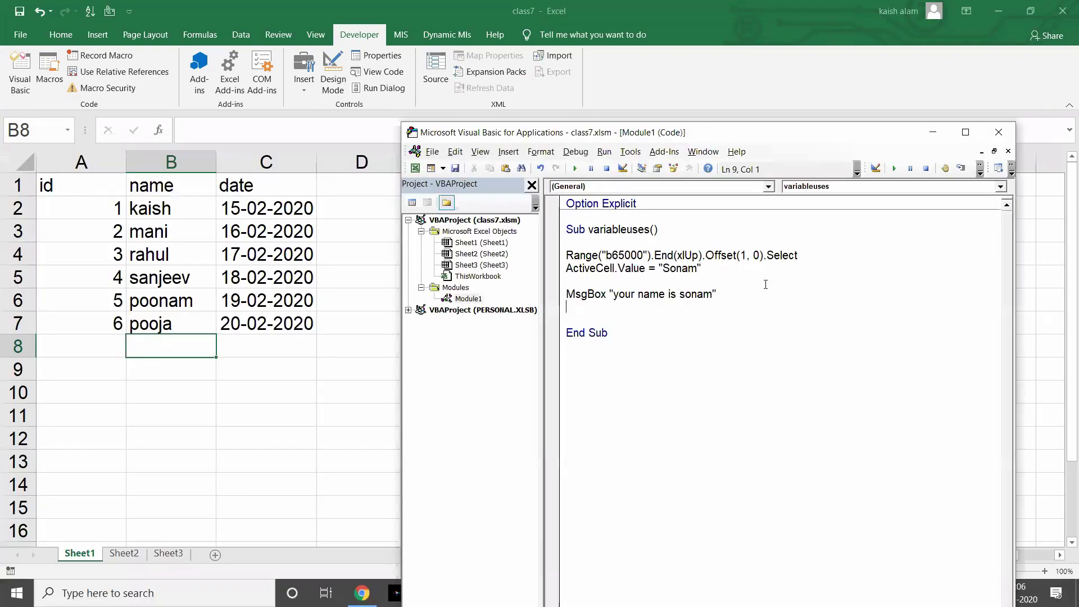
left_click(749, 276)
left_click(646, 255)
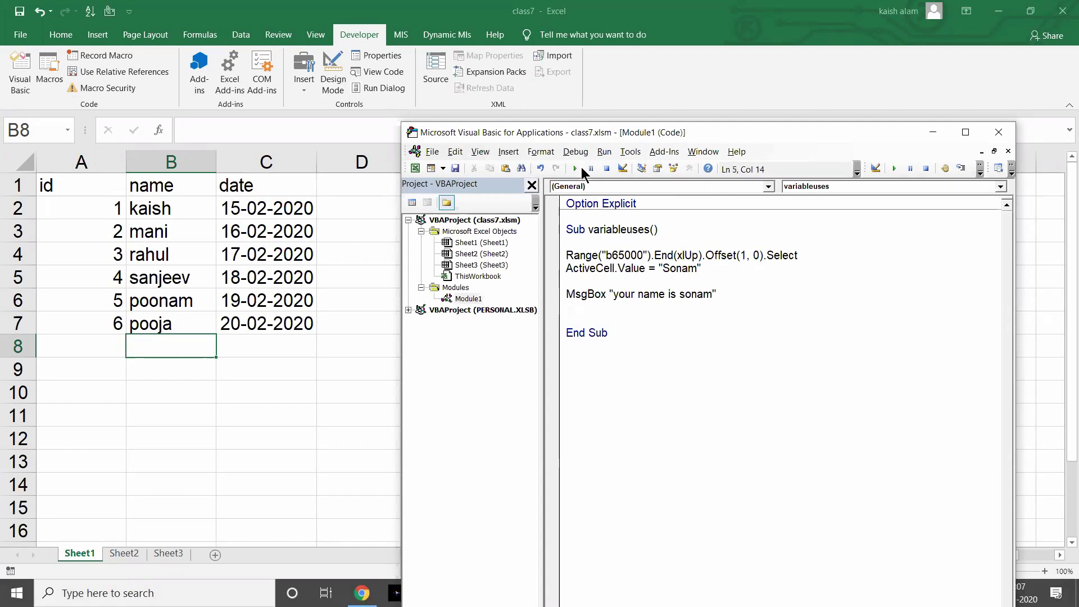
left_click(579, 170)
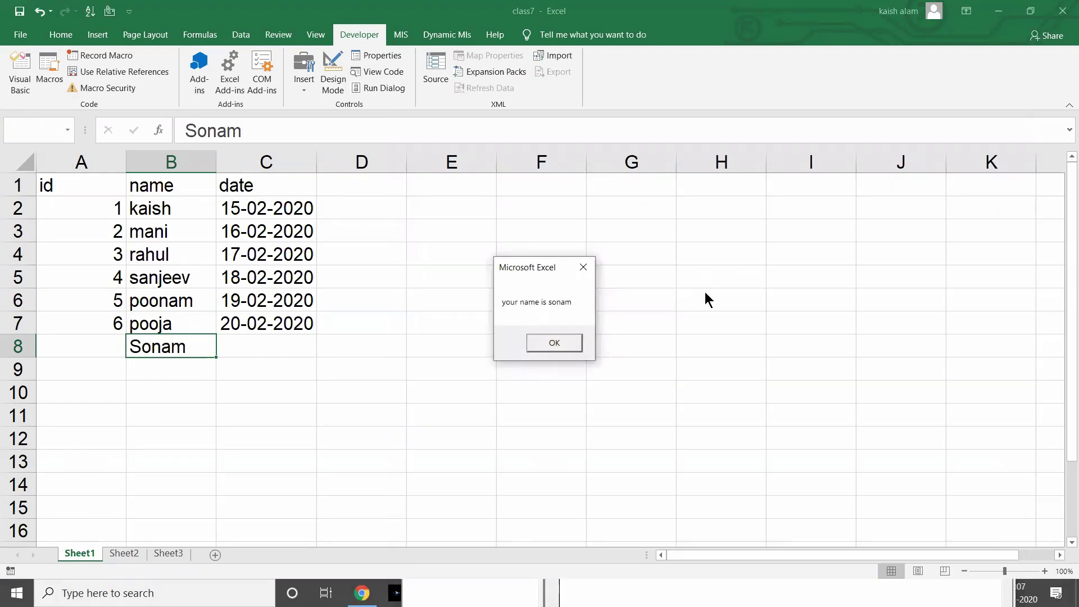
- Replace the name in both the ActiveCell.Value line and the MsgBox text with a new name
left_click(555, 345)
key("Return")
left_click(736, 289)
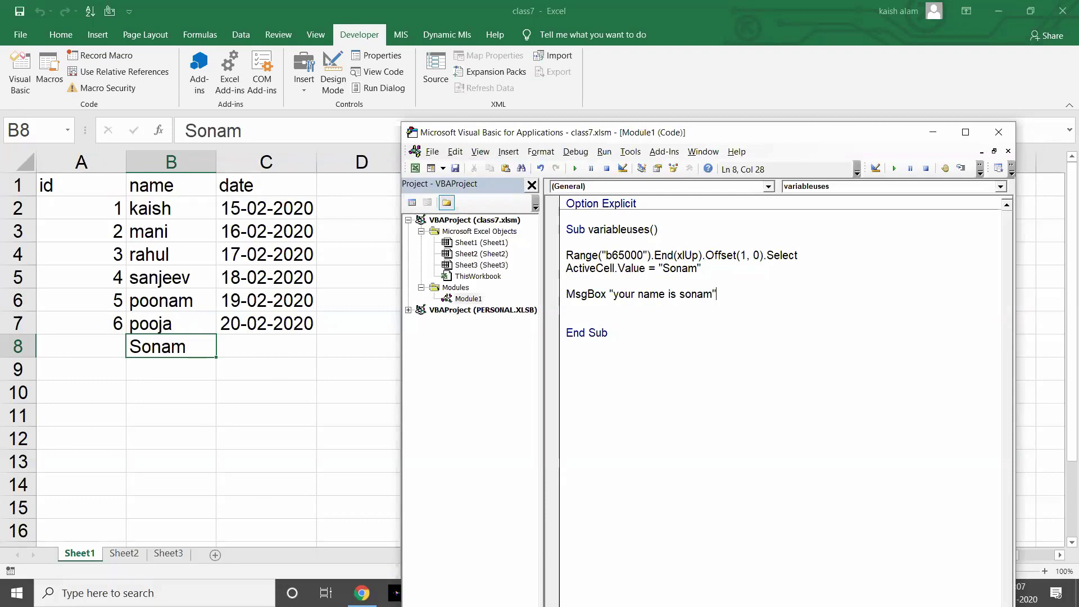
key("Return")
left_click(693, 268)
key("BackSpace")
key("BackSpace")
key("BackSpace")
key("BackSpace")
type("Sonu")
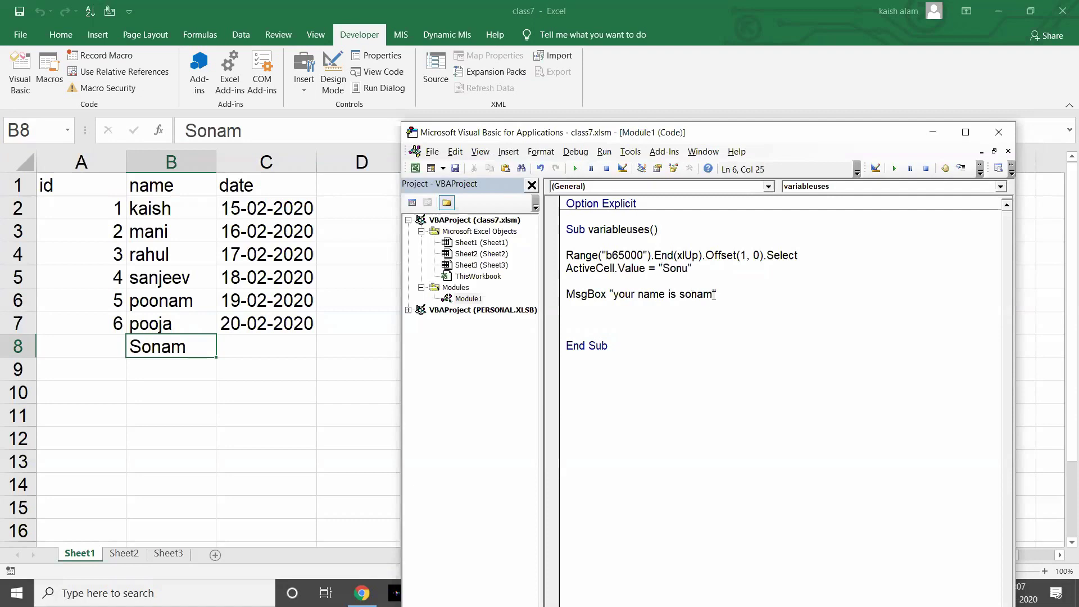
key("BackSpace")
key("BackSpace")
key("BackSpace")
type("nu")
- Rerun the macro so the new name lands in B9, and close its message
left_click(764, 315)
left_click(575, 169)
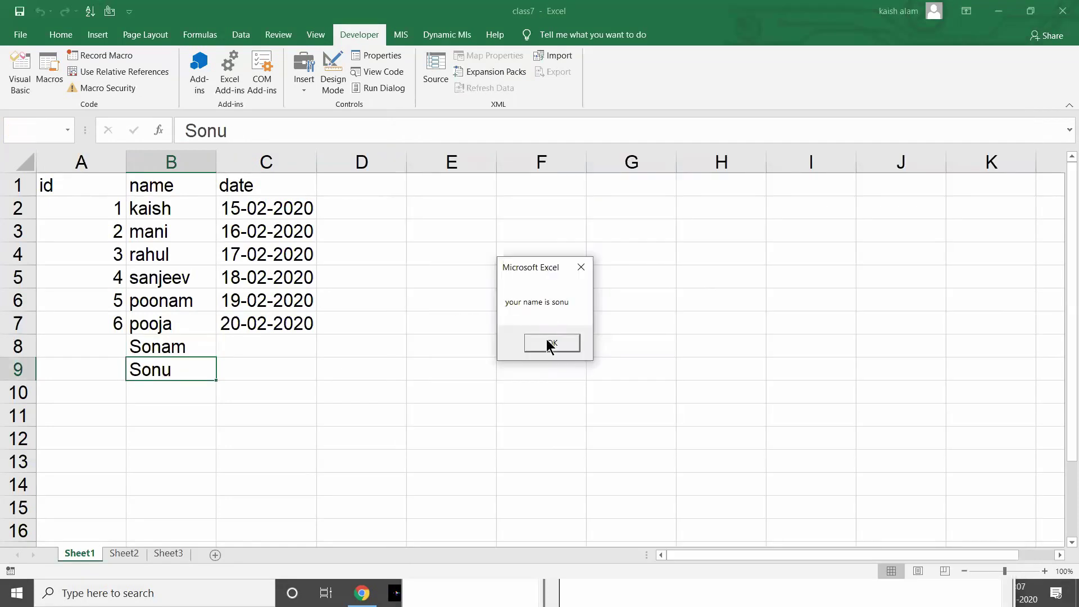
left_click(551, 343)
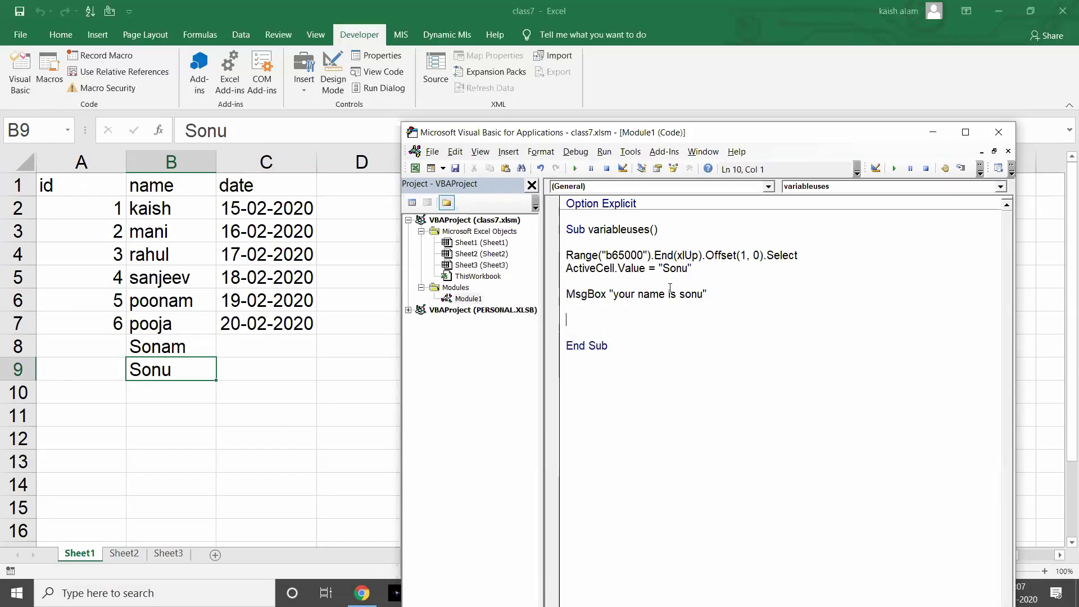
- Add a line assigning a quoted sample name to a new ename variable
left_click(718, 295)
left_click(581, 242)
type("N")
key("BackSpace")
type("Ename")
key("Down")
key("Down")
key("End")
key("Up")
key("Up")
type("= \"sonu\"")
- Set ActiveCell.Value = ename and append & ename to the MsgBox text
key("Down")
key("Down")
key("End")
key("BackSpace")
key("BackSpace")
key("BackSpace")
key("BackSpace")
key("BackSpace")
type("ename")
key("Down")
left_click(710, 295)
key("BackSpace")
key("BackSpace")
key("BackSpace")
type("\"")
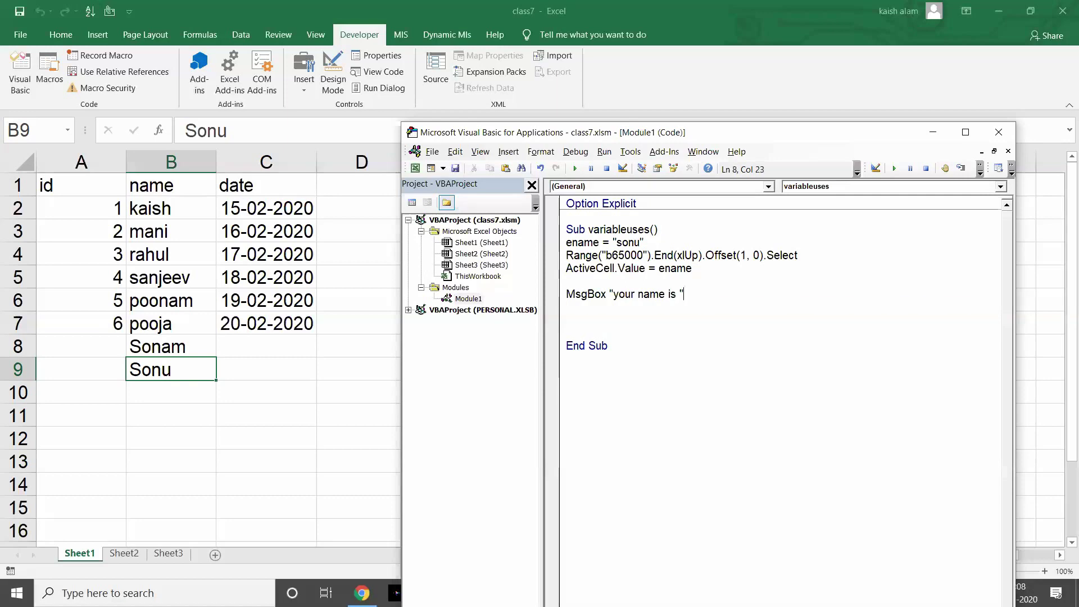
type(" & ename")
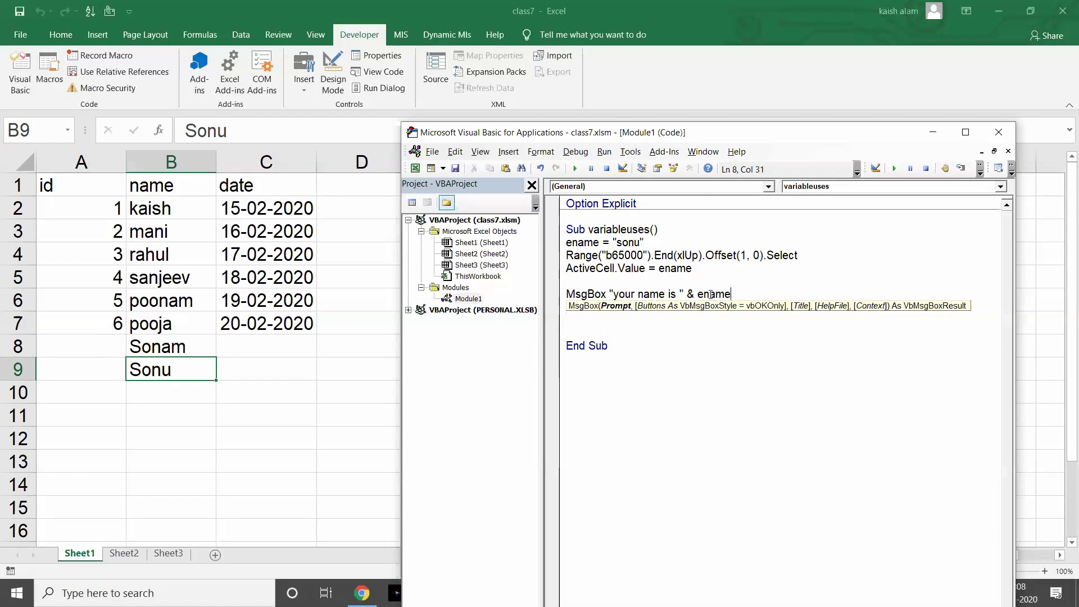
key("Return")
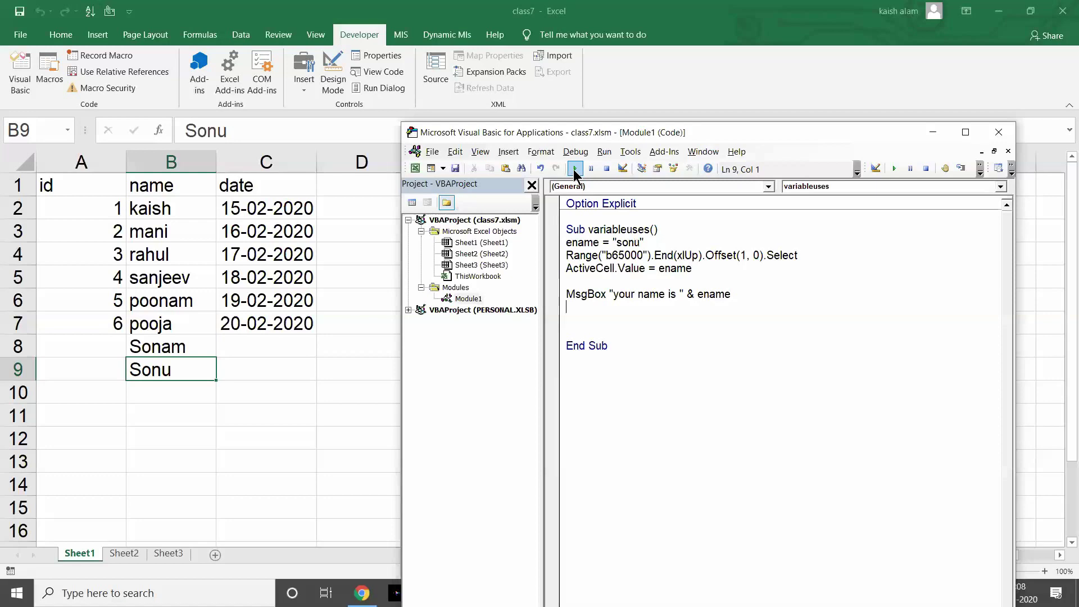
- Run the macro, dismiss the "Variable not defined" compile error, and start deleting Option Explicit
left_click(574, 170)
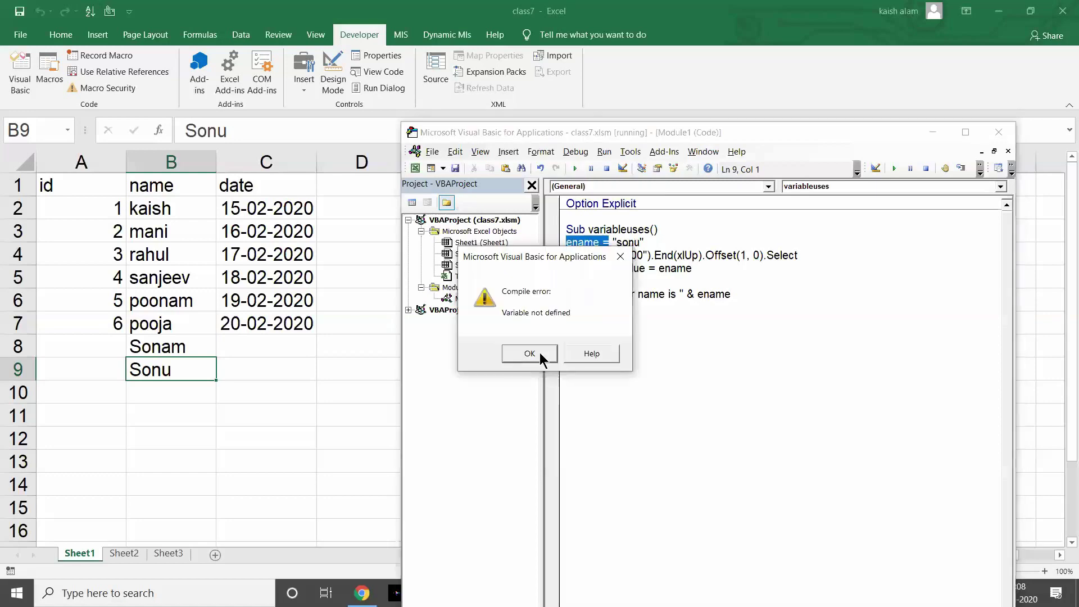
left_click(539, 355)
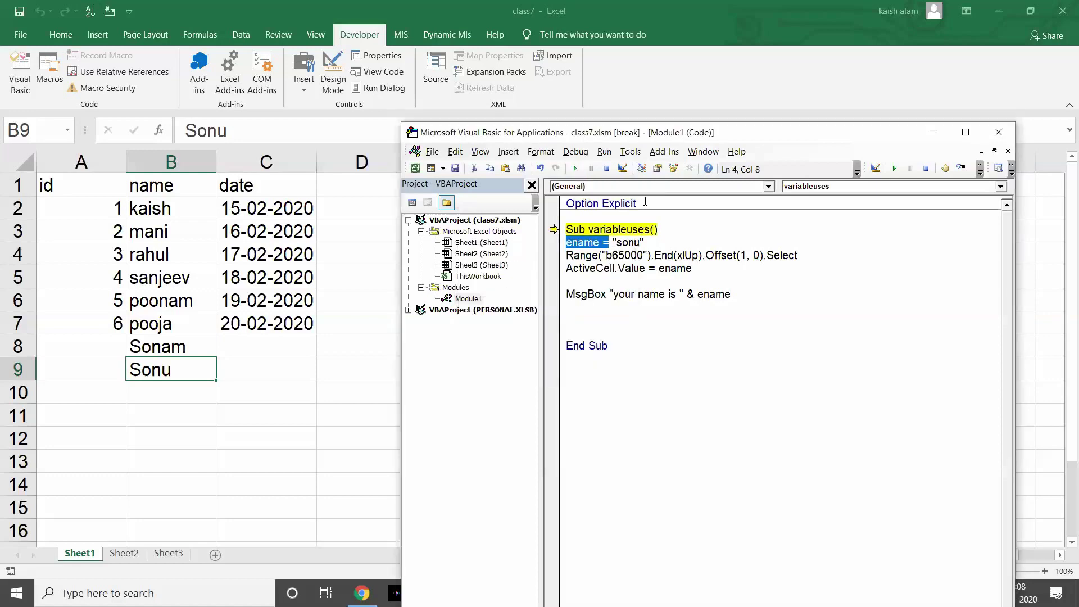
left_click(645, 202)
key("BackSpace")
key("BackSpace")
key("BackSpace")
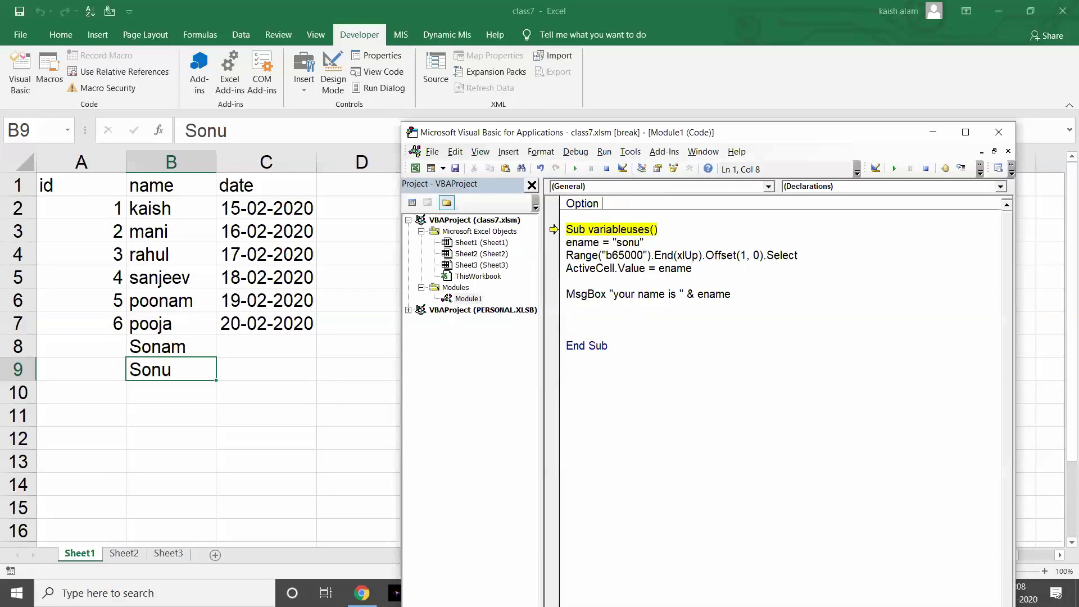
- Remove Option Explicit, accept the project reset, and run the macro to fill B10
key("BackSpace")
key("BackSpace")
key("BackSpace")
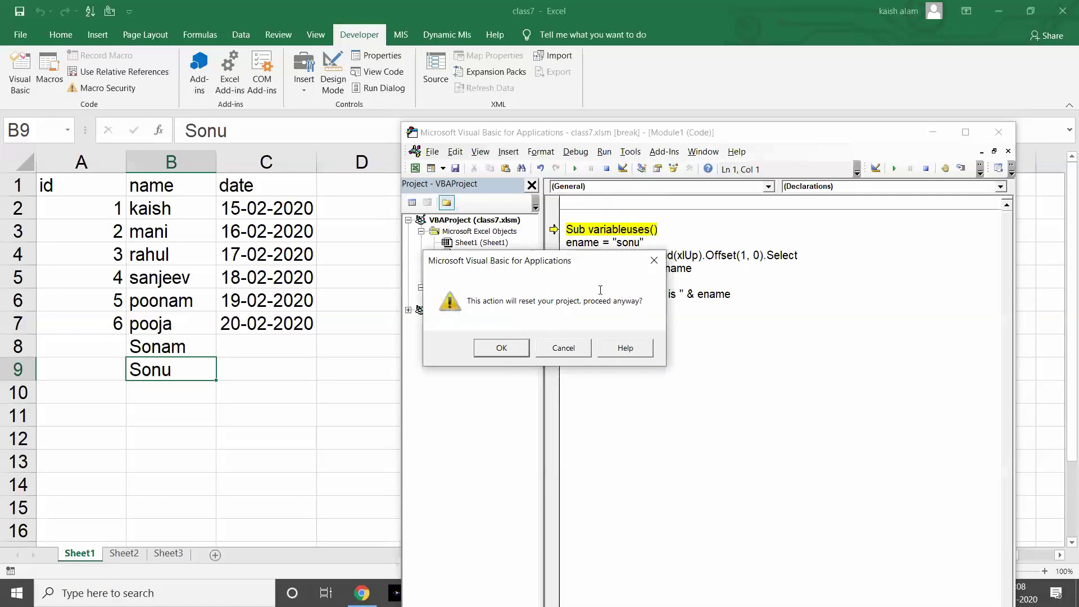
key("Return")
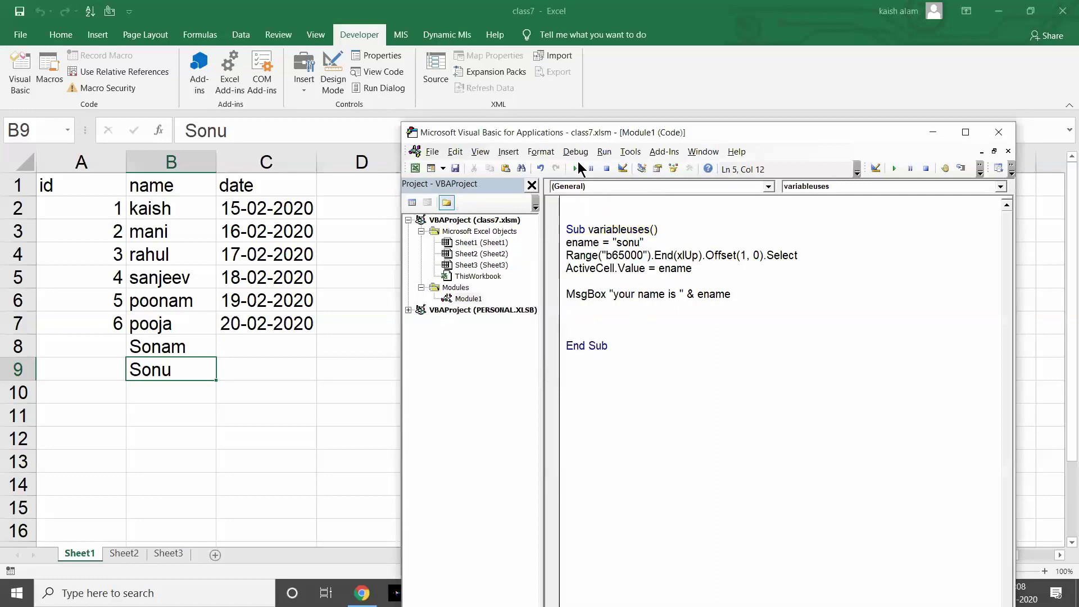
left_click(576, 168)
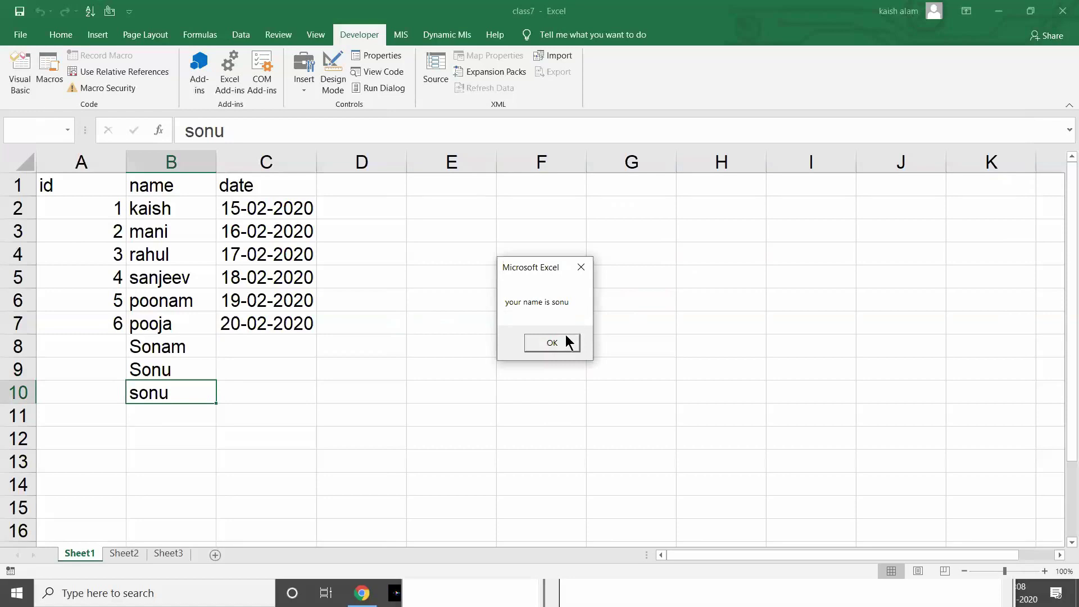
key("Return")
- Change the ename string to a different name and rerun the macro to fill B11
left_click(642, 240)
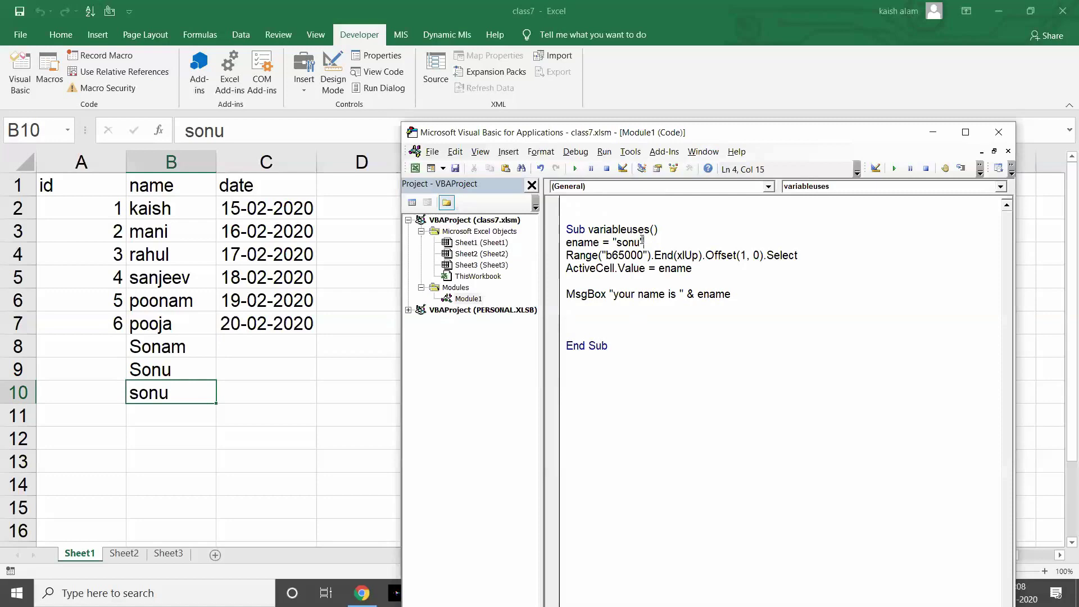
key("BackSpace")
key("BackSpace")
key("BackSpace")
key("BackSpace")
type("Rakhi")
left_click(575, 168)
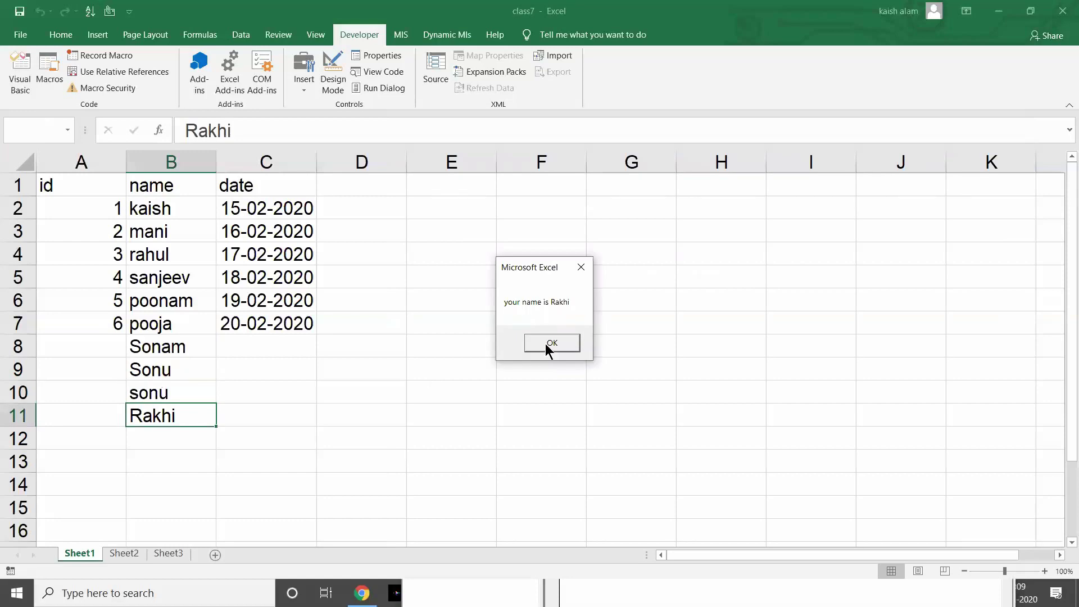
key("Return")
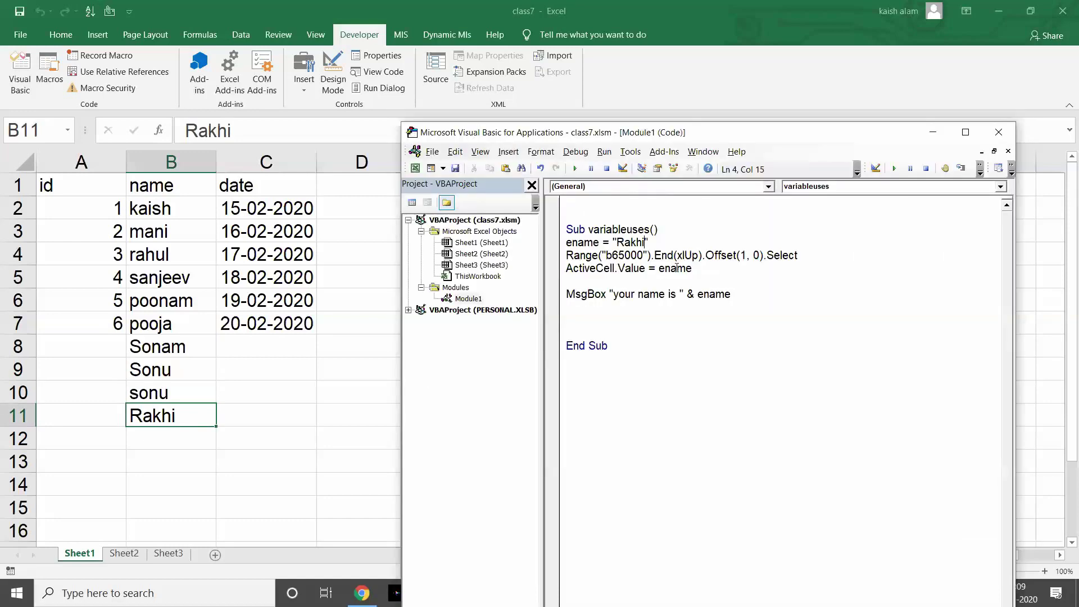
left_click(677, 268)
- Show the Locals window from the View menu and reposition the editor to reveal it
left_click(480, 152)
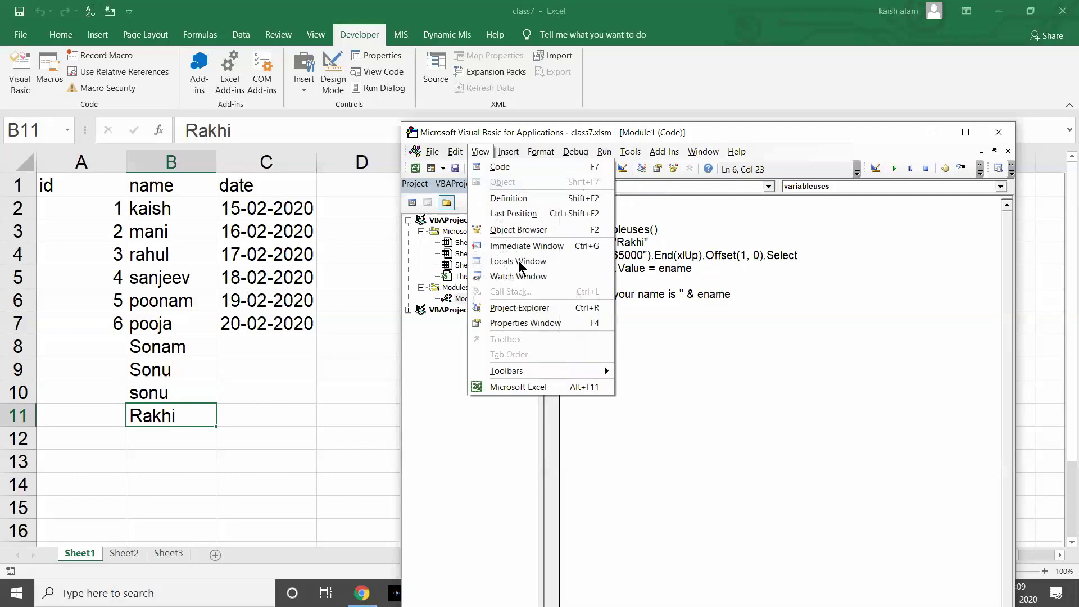
left_click(526, 245)
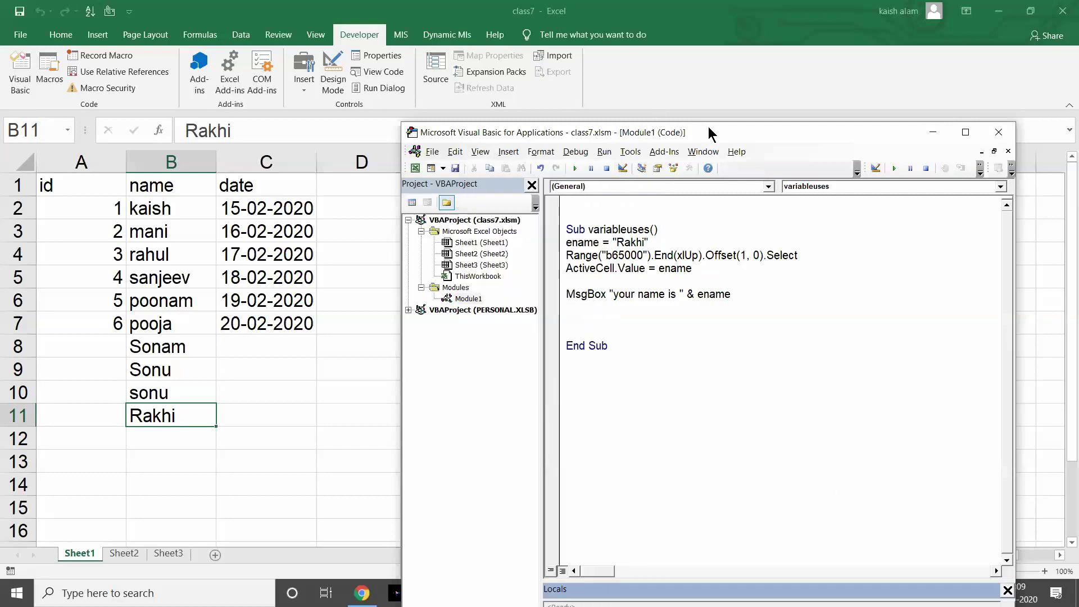
left_click_drag(708, 128, 709, 30)
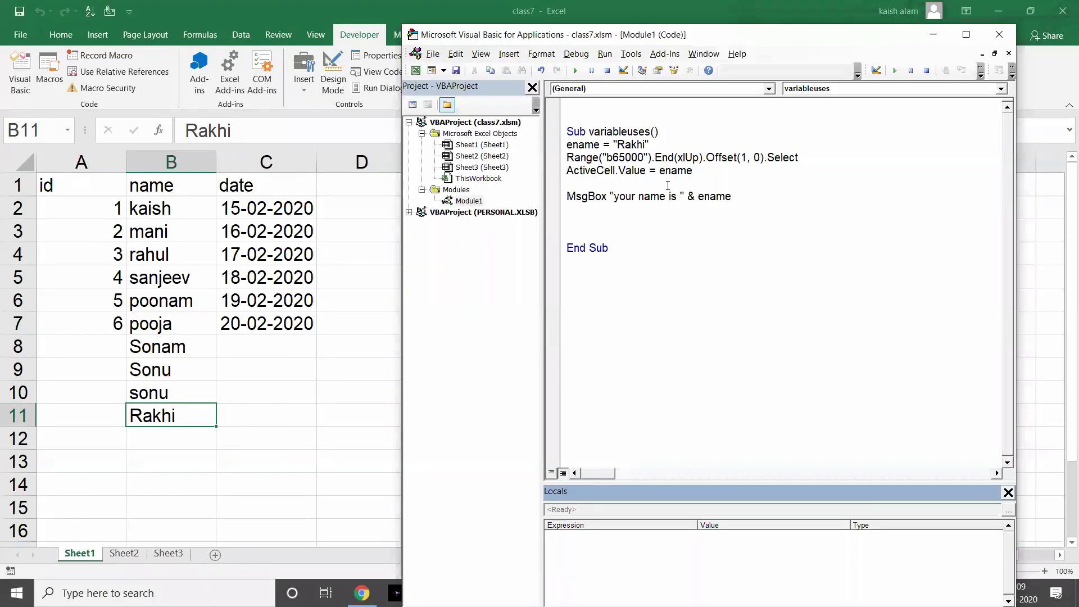
left_click(668, 185)
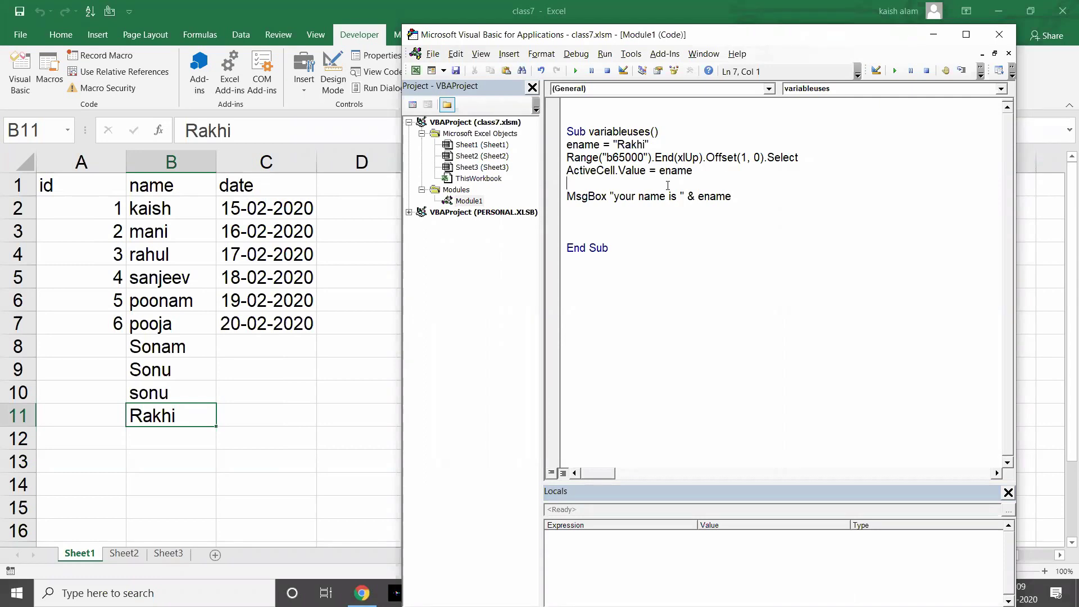
- Step through the macro with F8 until ename shows its Variant/String value, then reset
key("F8")
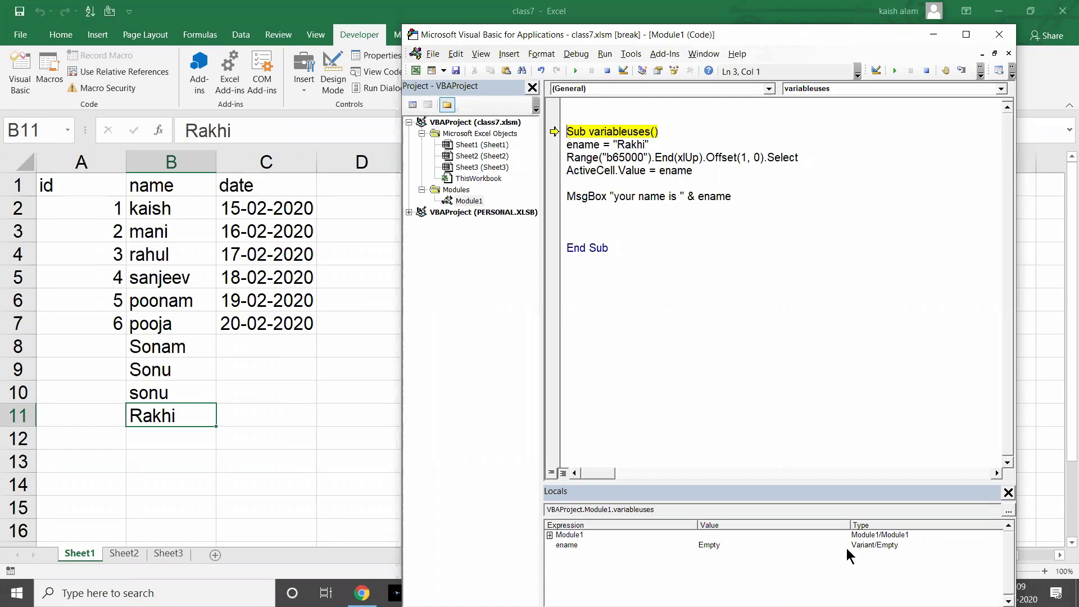
key("F8")
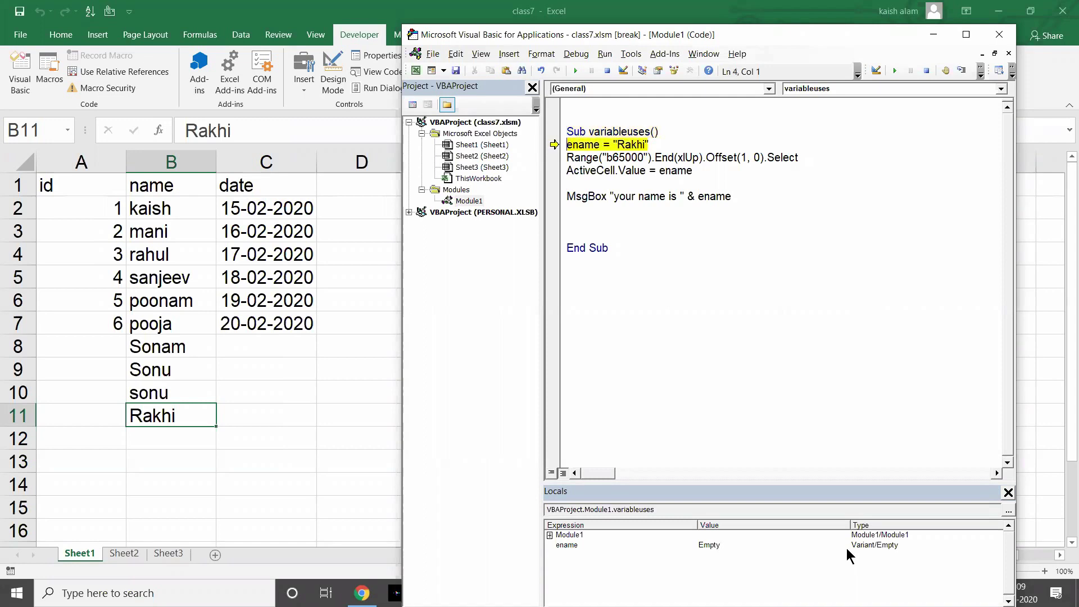
key("F8")
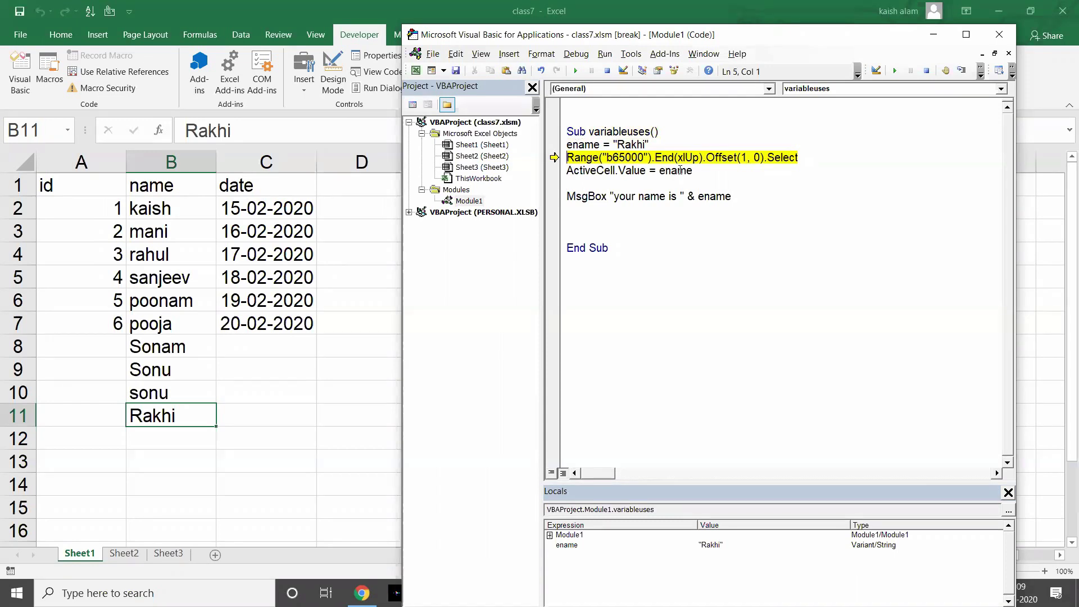
mouse_move(583, 144)
left_click(606, 72)
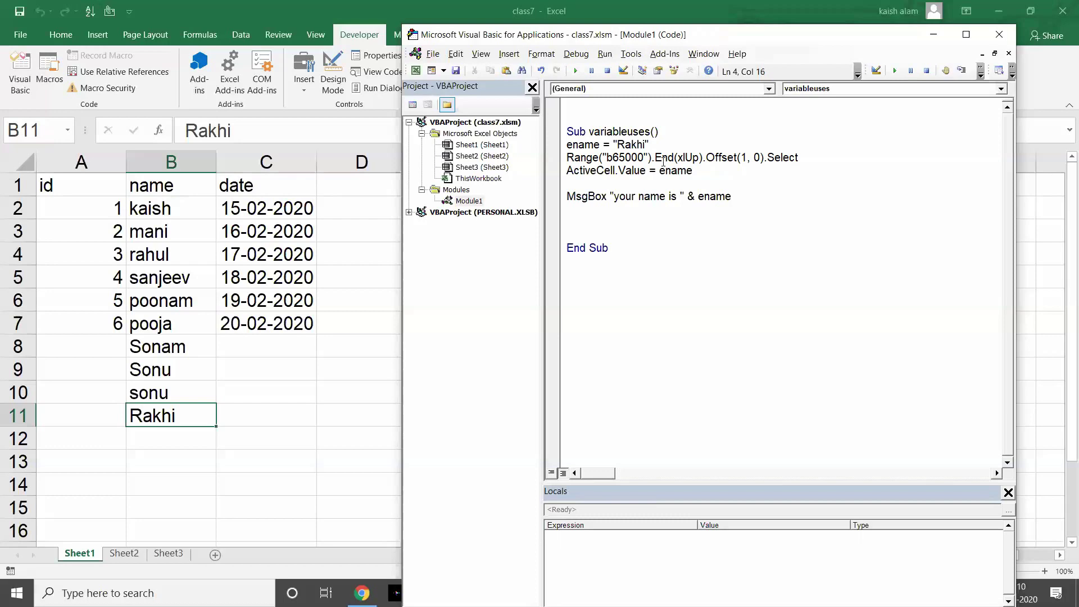
- Replace the hard-coded name on the ename line with InputBox("Please enter your name")
key("BackSpace")
key("BackSpace")
key("BackSpace")
key("BackSpace")
key("BackSpace")
type("in")
type("u")
type("p")
type("tbox")
key("BackSpace")
key("BackSpace")
key("BackSpace")
key("BackSpace")
key("BackSpace")
key("BackSpace")
key("BackSpace")
type("inputbox")
type("(")
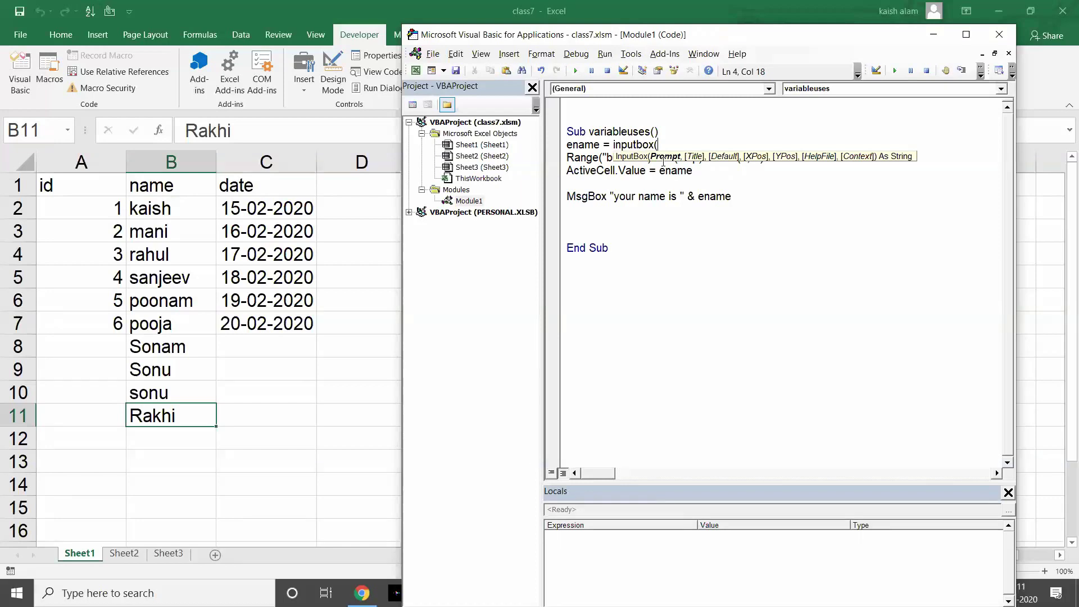
type("\"")
type("Ple")
type("ase ")
type("end")
type("er your")
type("name")
type("\"")
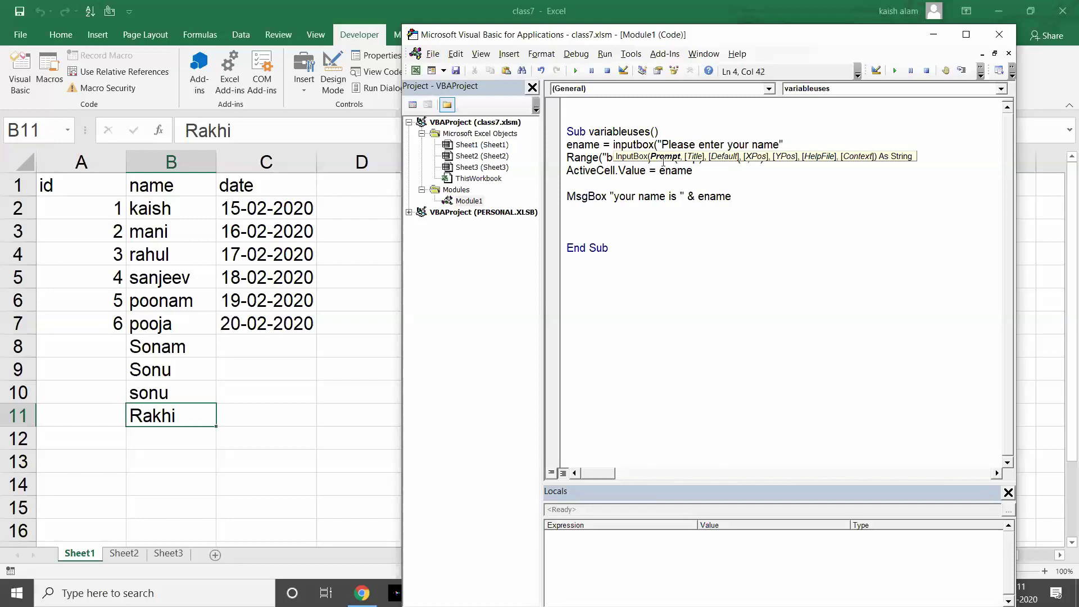
type(")")
key("Down")
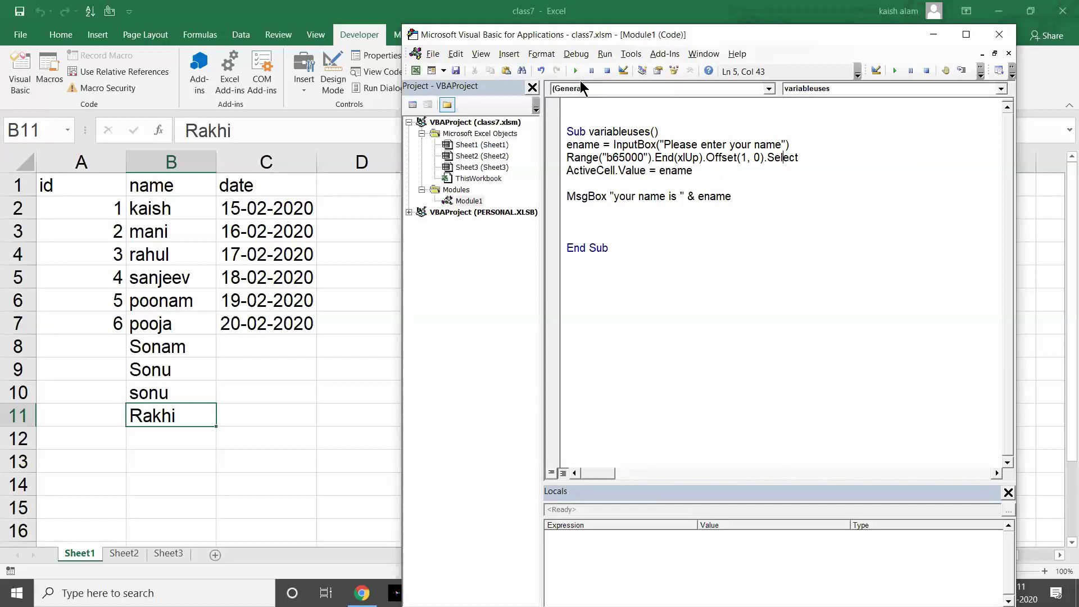
- Run the macro, type a name into the prompt, and confirm it is appended in B12
left_click(576, 72)
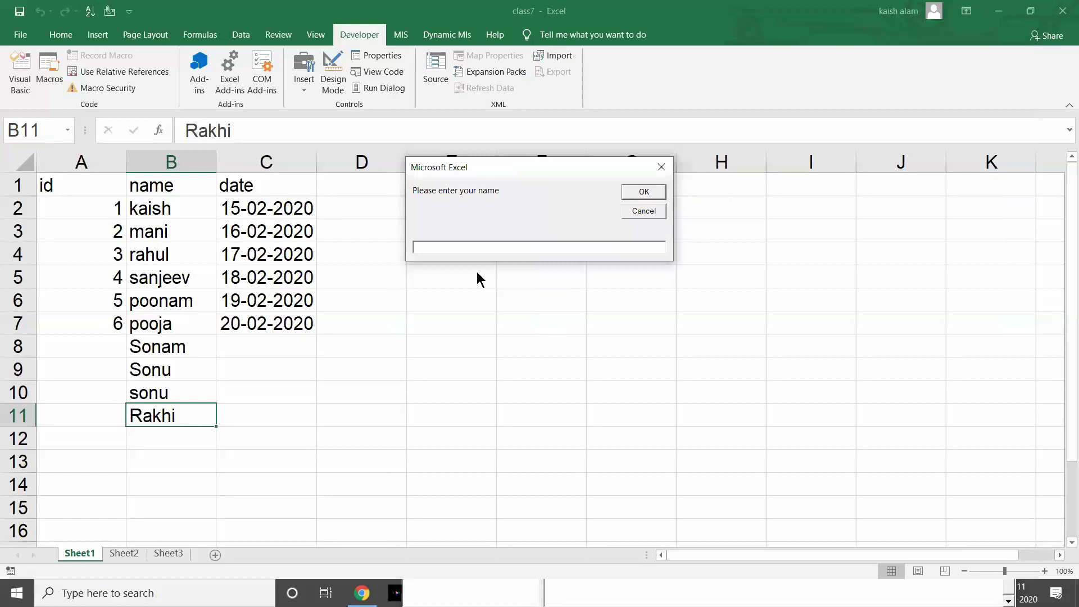
type("kaish")
key("Return")
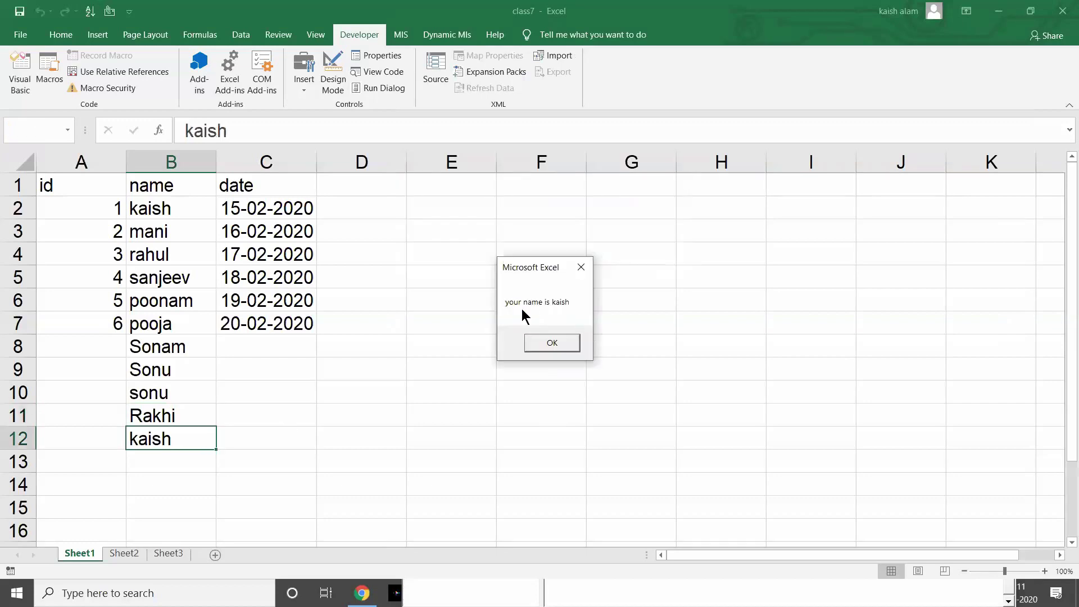
left_click(545, 342)
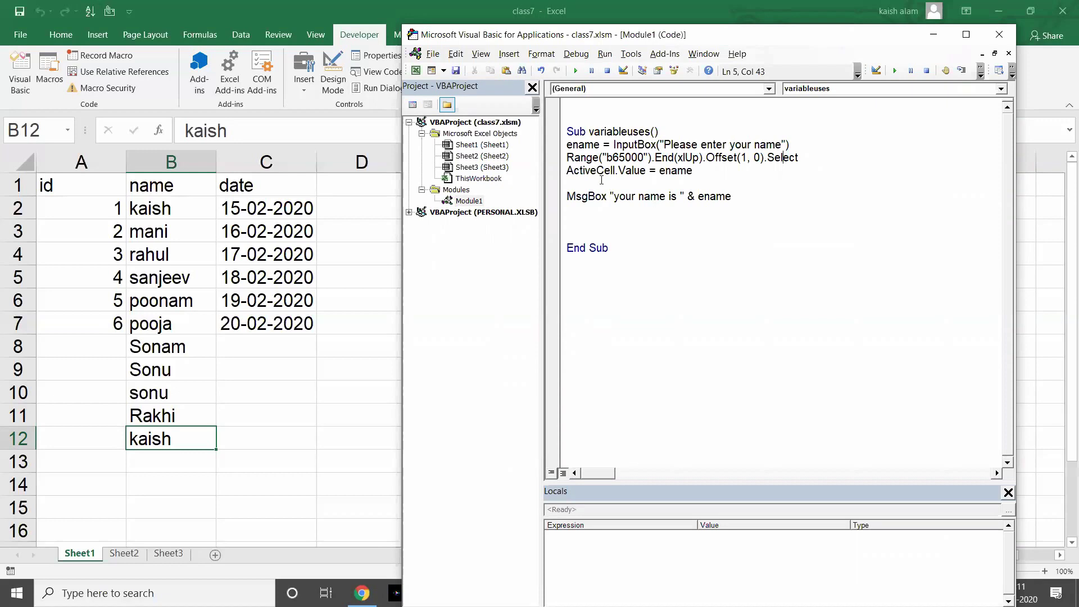
- Misspell ename as enam on both the ActiveCell and MsgBox lines
left_click(589, 144)
left_click(696, 170)
key("BackSpace")
left_click(735, 196)
key("BackSpace")
key("Down")
key("Down")
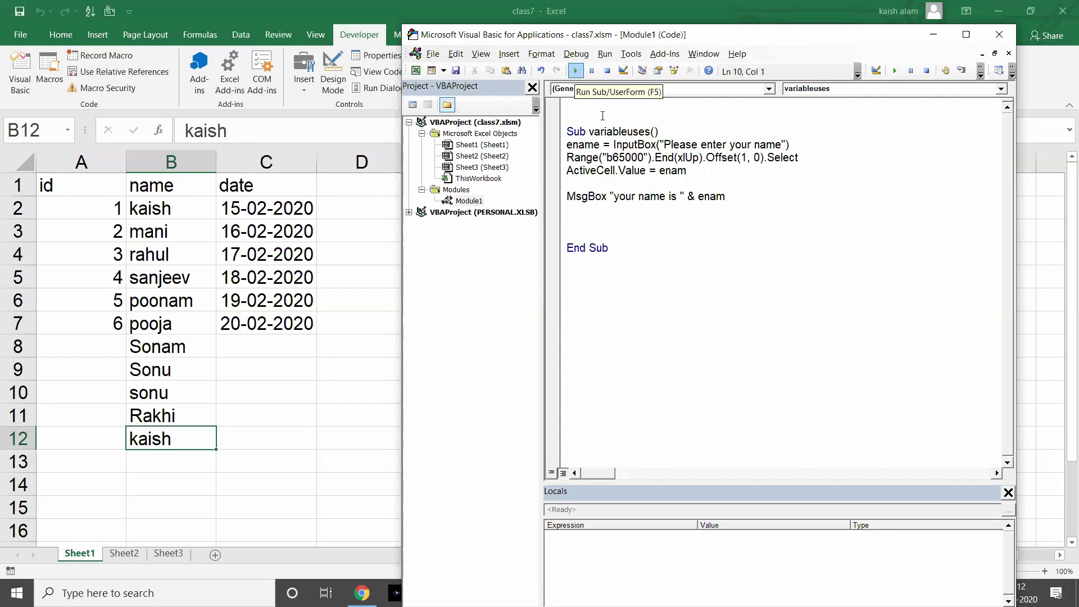
- Step through the macro with F8, entering suman as the name and dismissing the nameless message
left_click(609, 147)
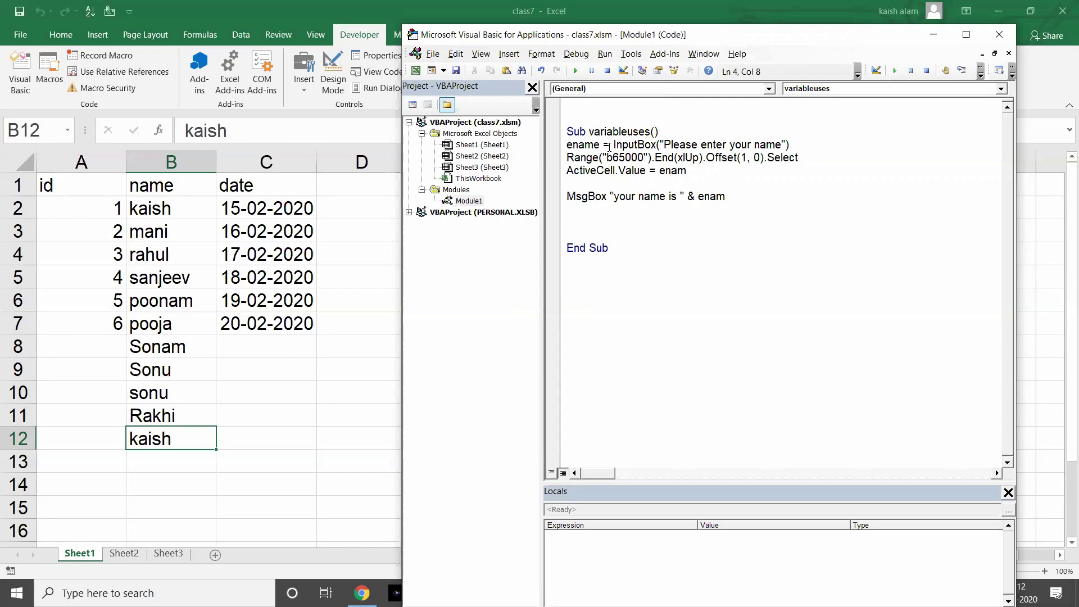
key("F8")
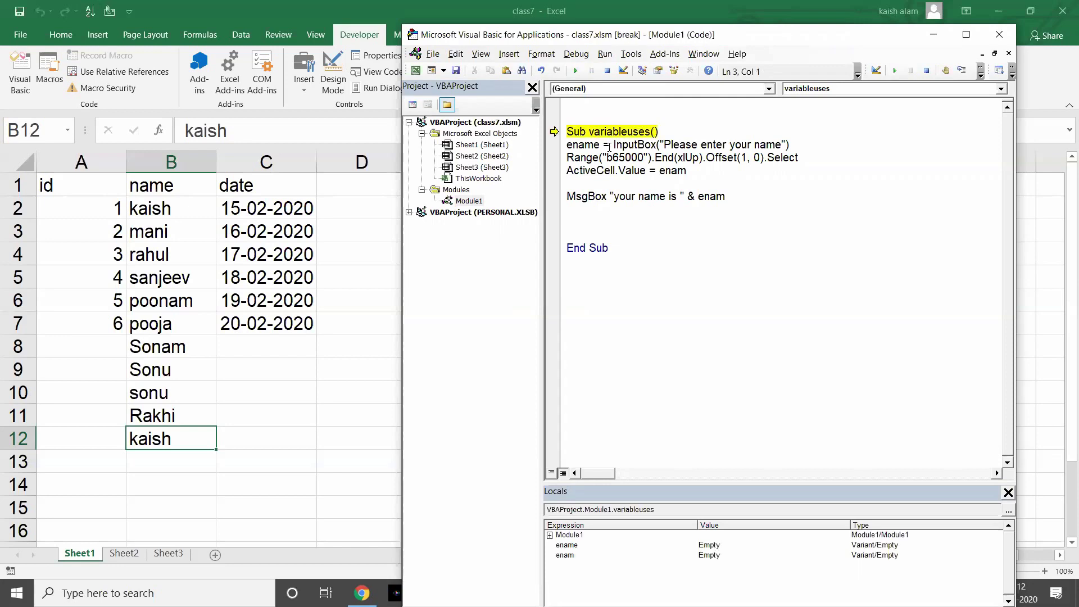
key("F8")
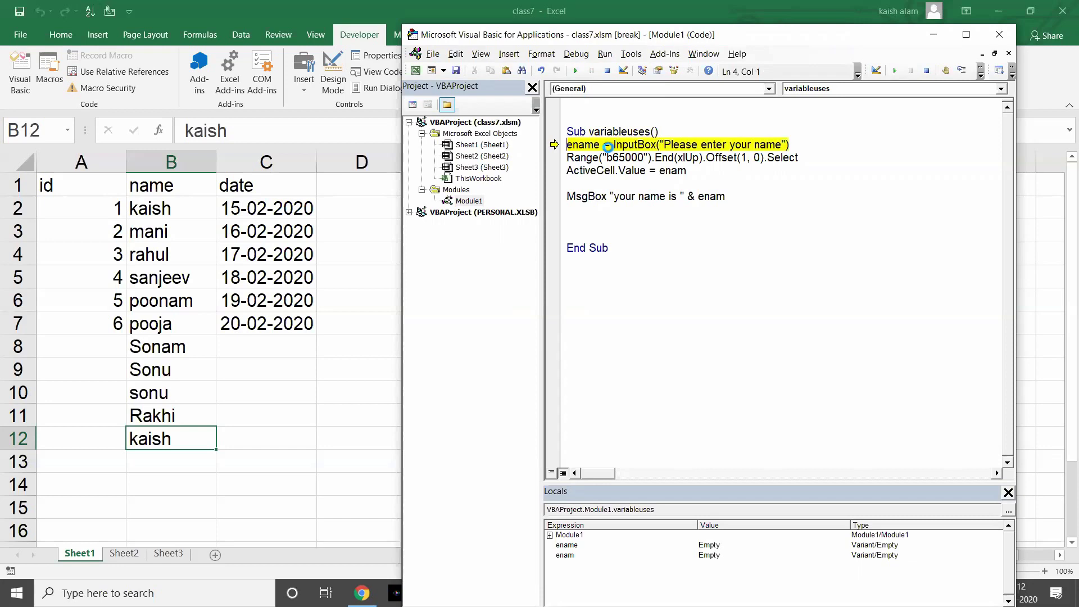
key("F8")
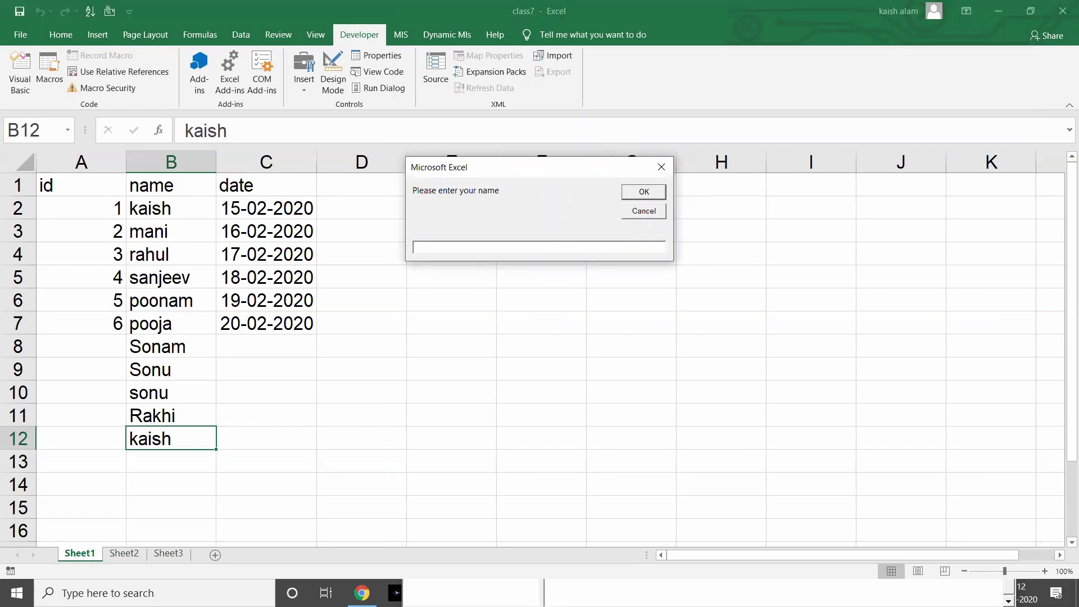
type("suman")
left_click(646, 192)
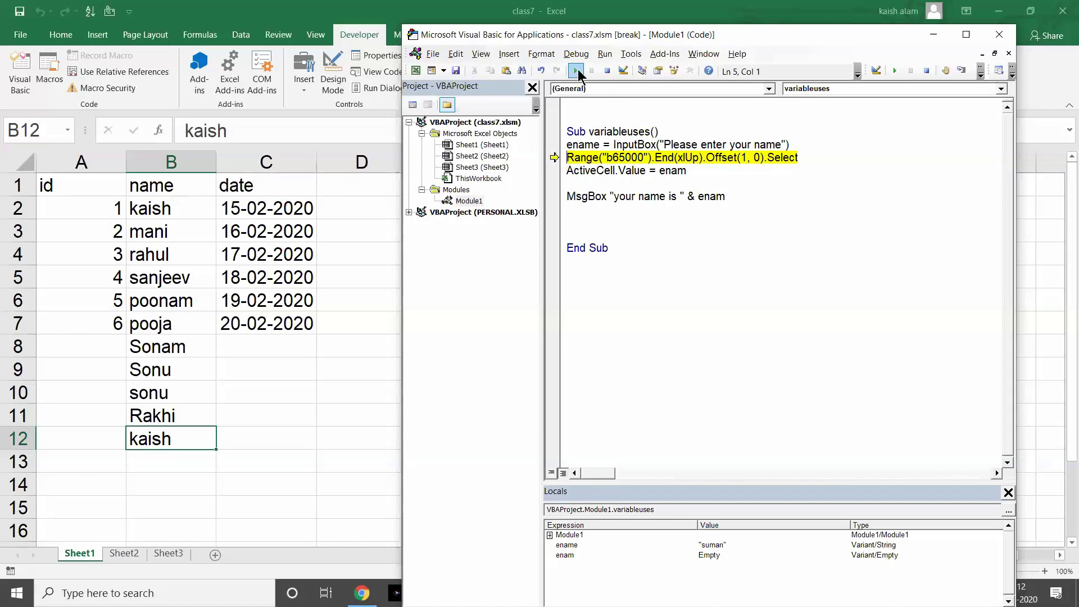
left_click(578, 70)
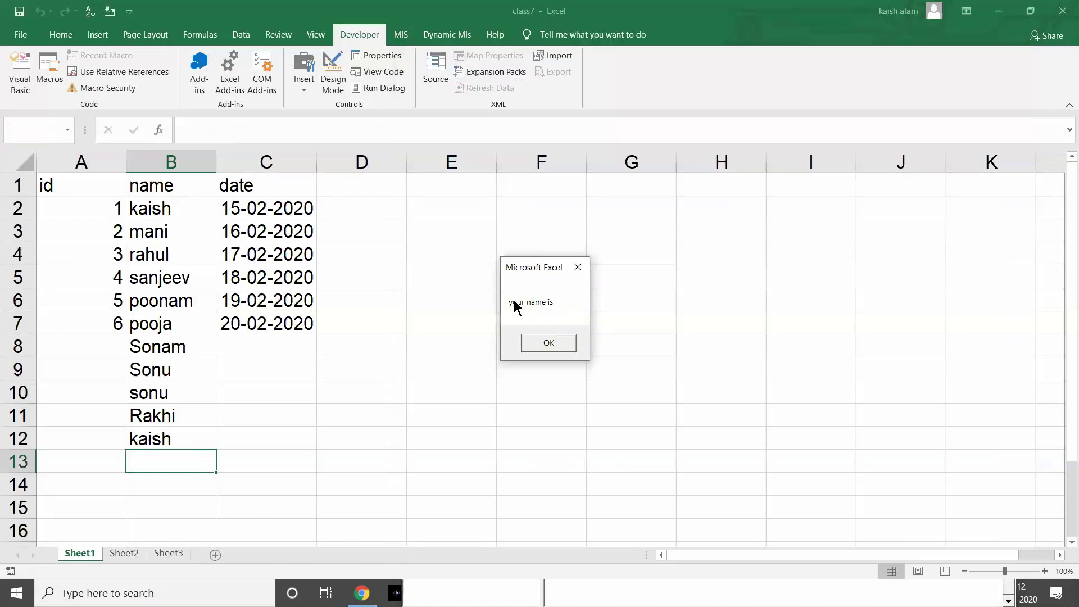
left_click(548, 335)
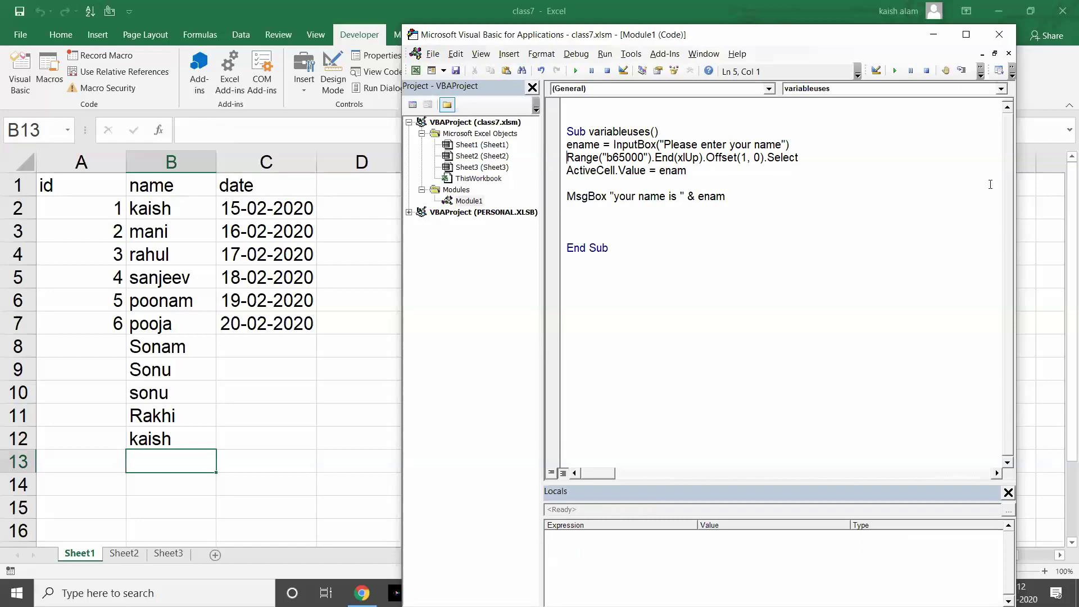
- Add Option Explicit above the procedure and rerun variableuses, which raises Variable not defined
left_click(582, 117)
type("optioin ex")
key("BackSpace")
key("BackSpace")
key("BackSpace")
type("n")
type(" explicit")
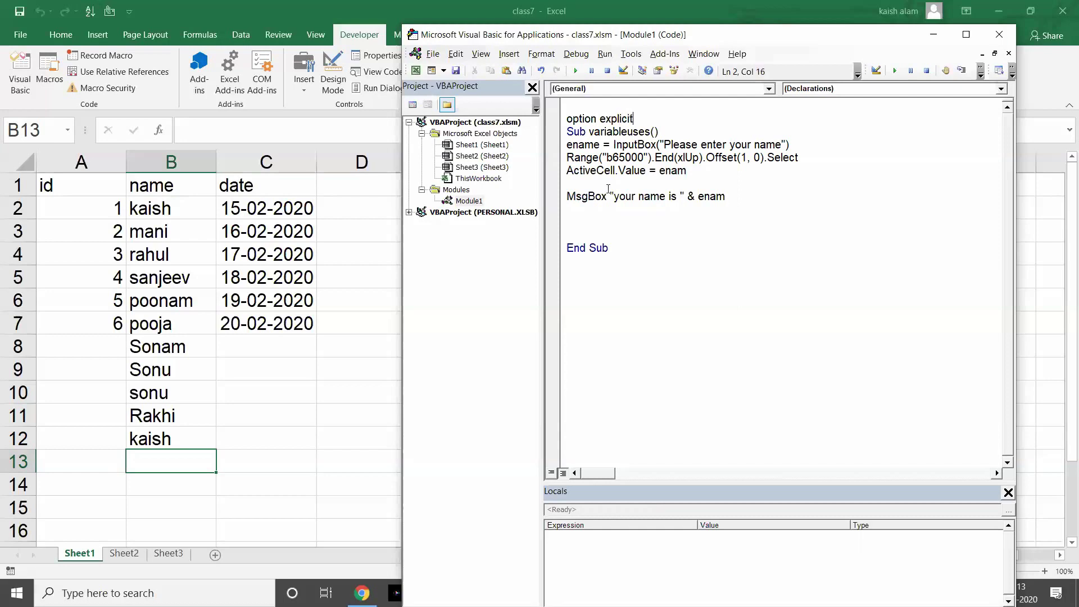
key("Return")
key("Down")
key("Down")
key("Down")
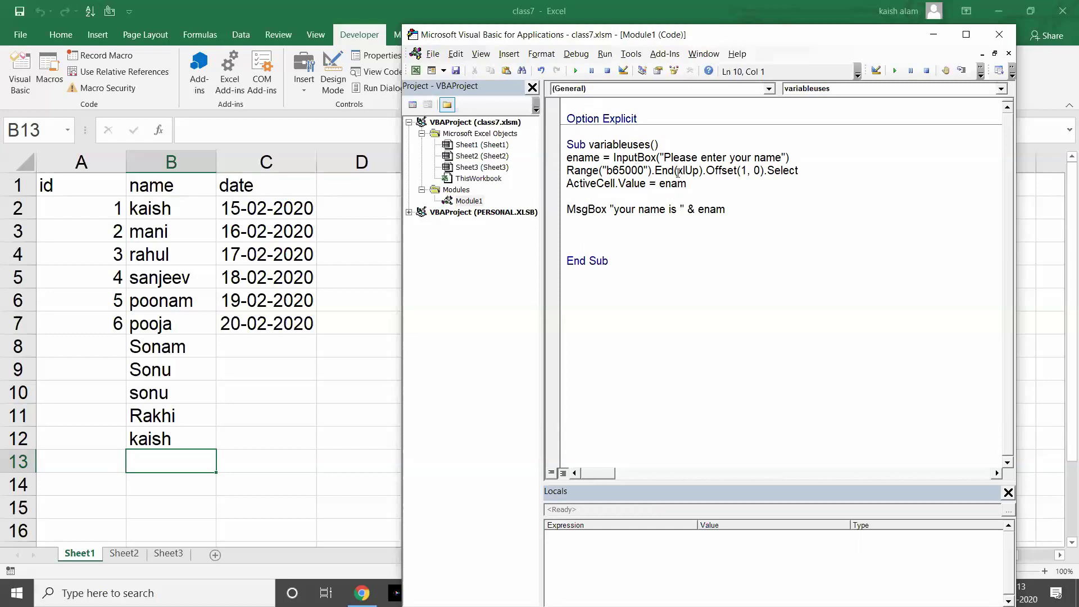
left_click(678, 172)
left_click(575, 71)
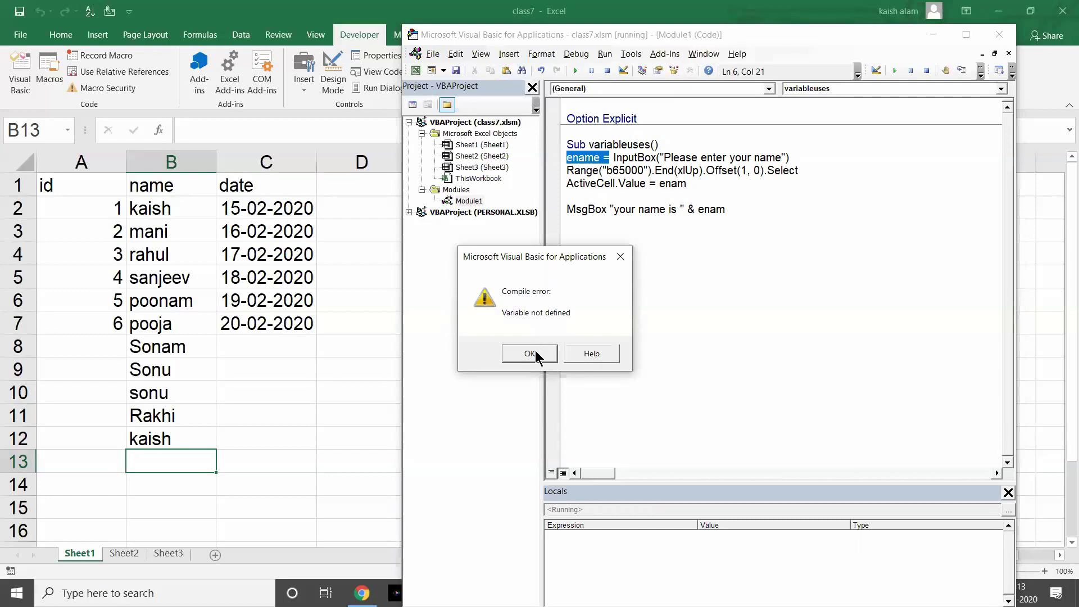
- Dismiss the compile error and insert Dim ename As String right below Sub variableuses()
left_click(537, 355)
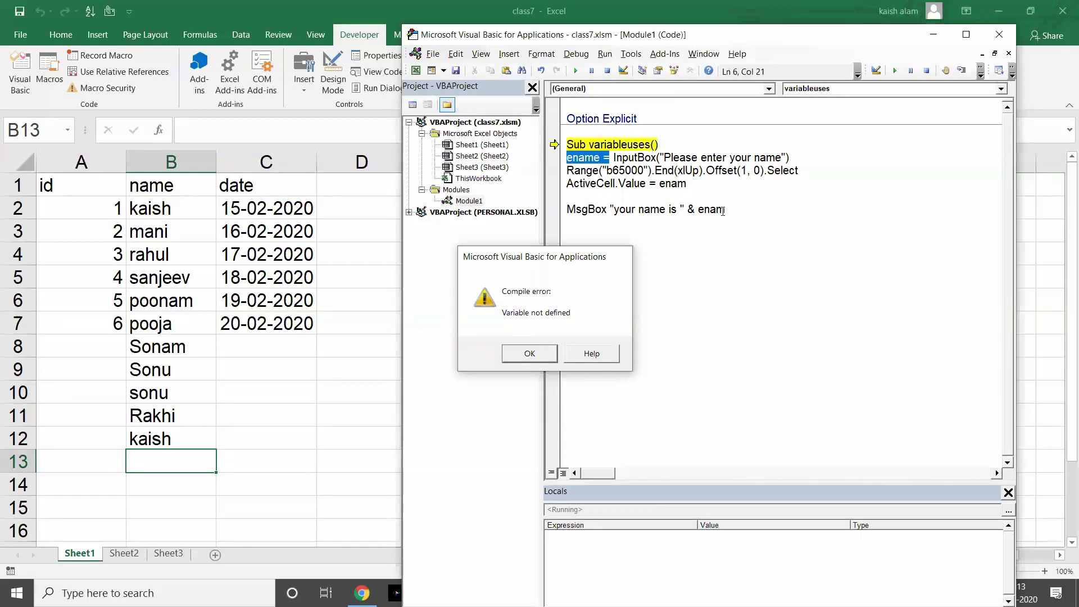
left_click(678, 145)
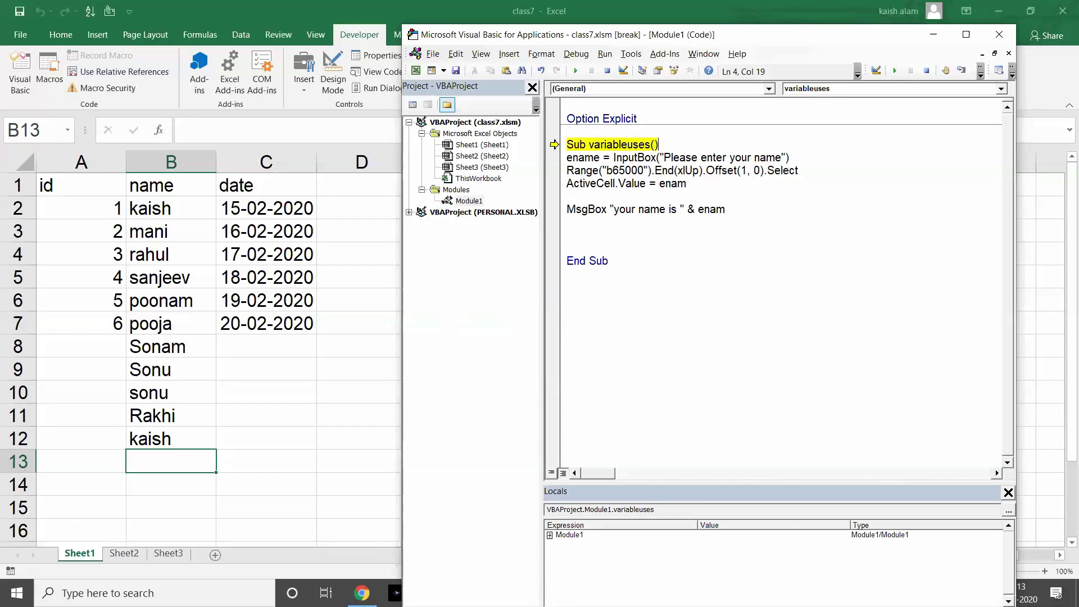
key("Return")
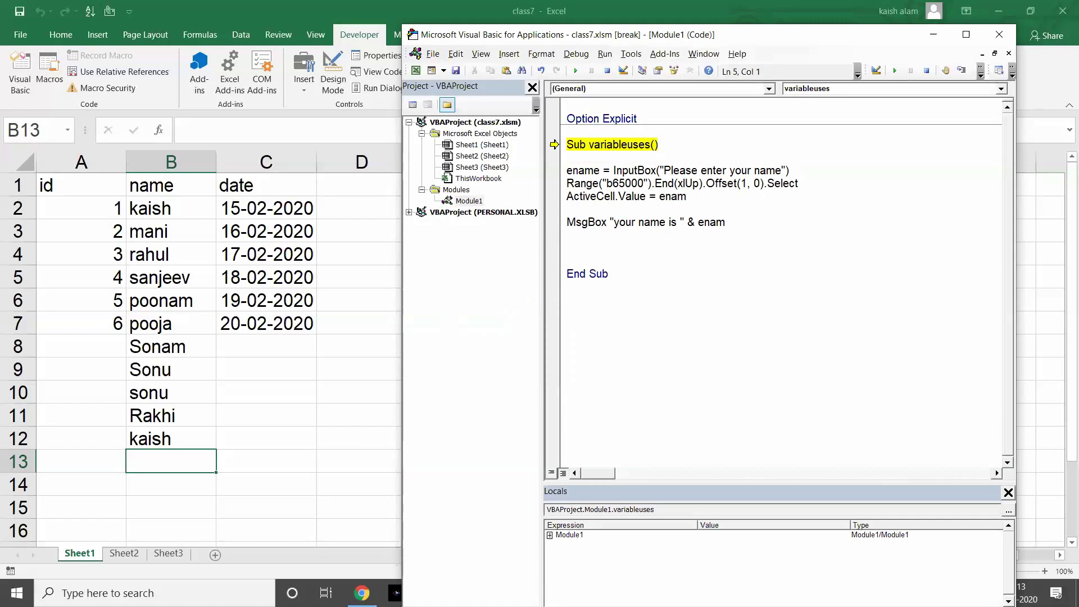
type("dim")
type(" ename")
type(" as")
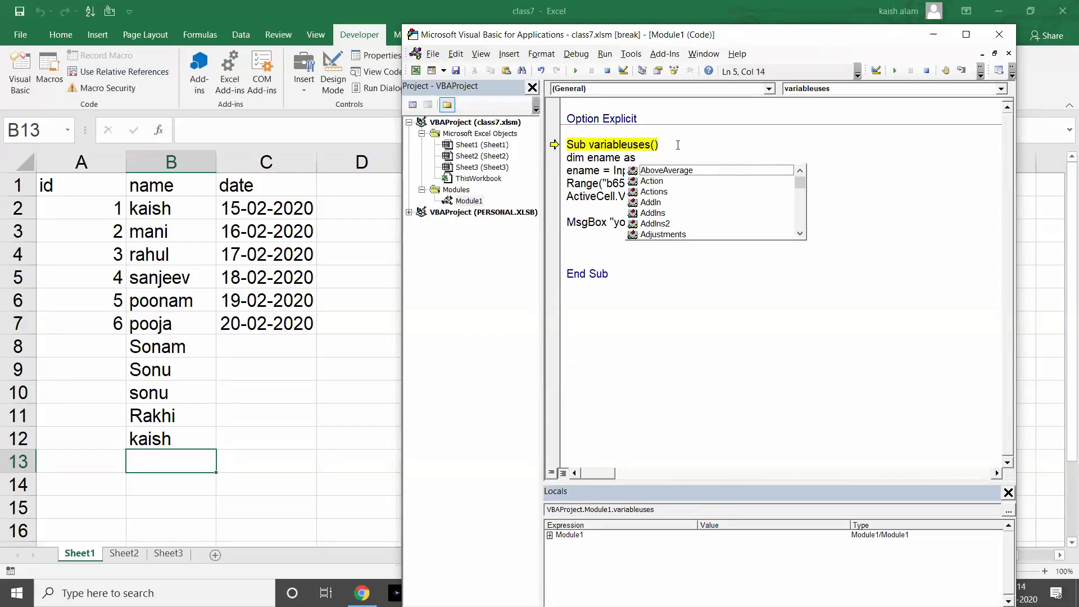
key("Down")
key("Down")
key("Down")
key("Down")
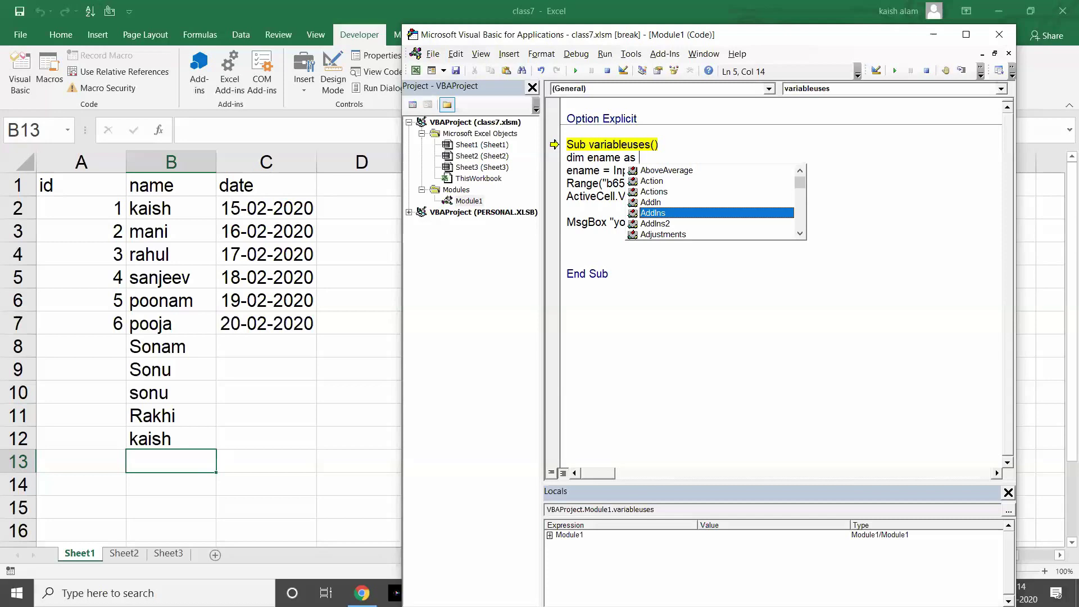
type("str")
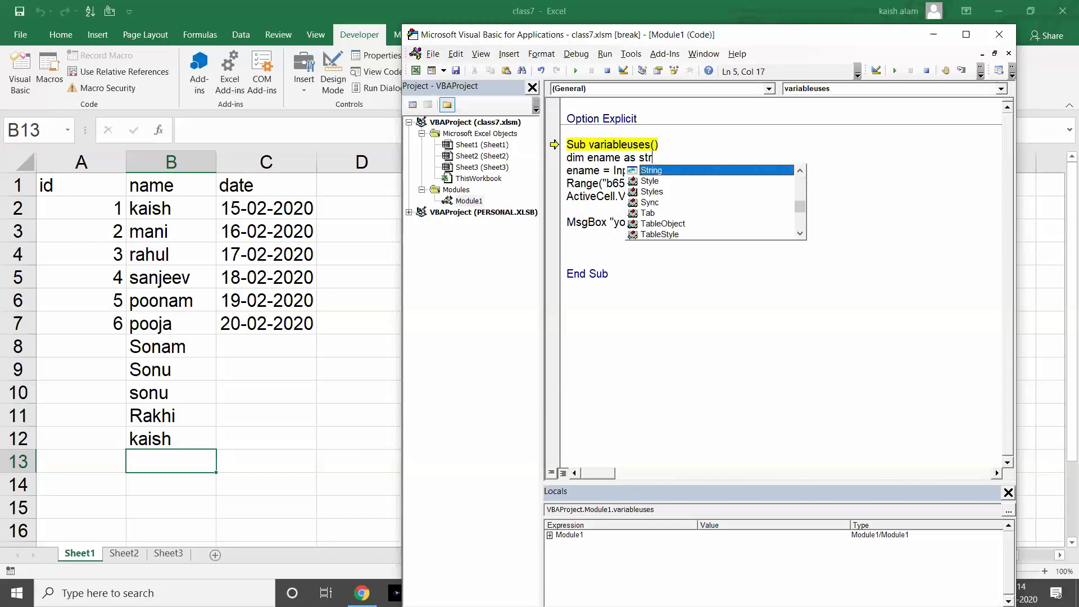
key("Tab")
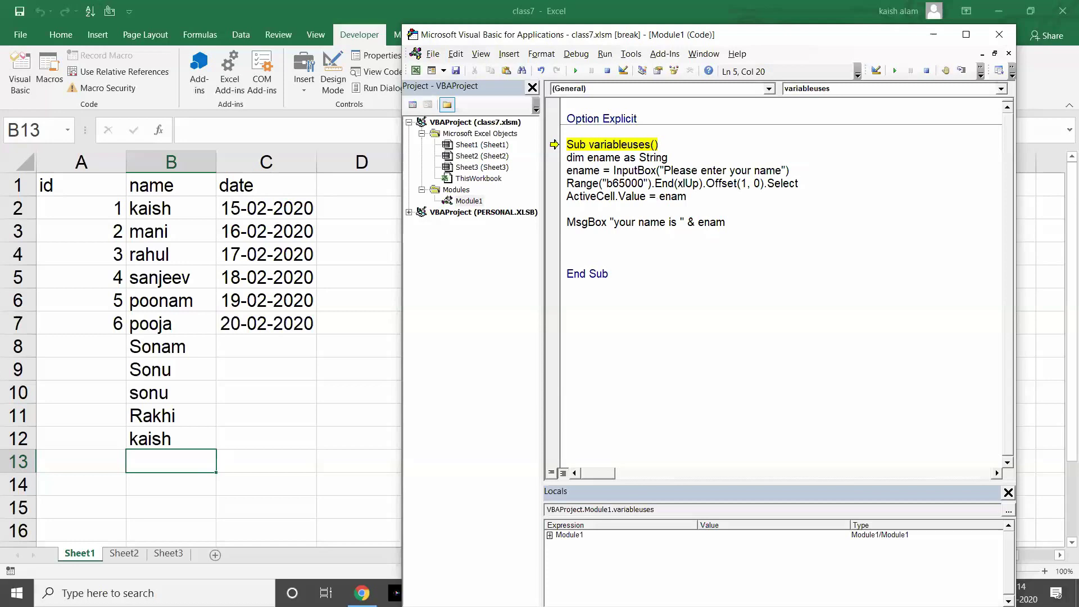
key("Return")
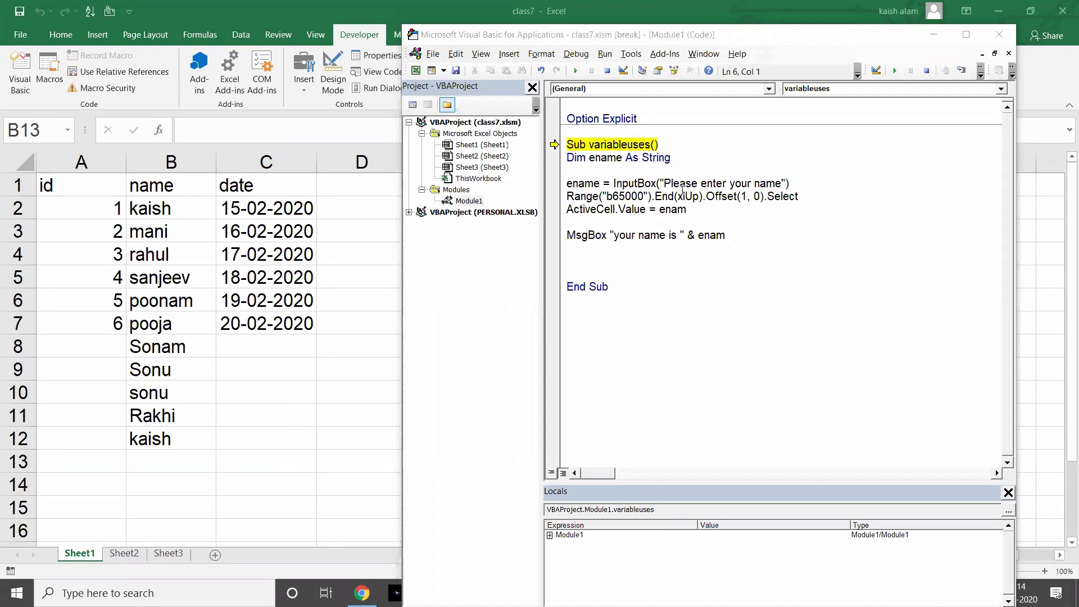
left_click(672, 209)
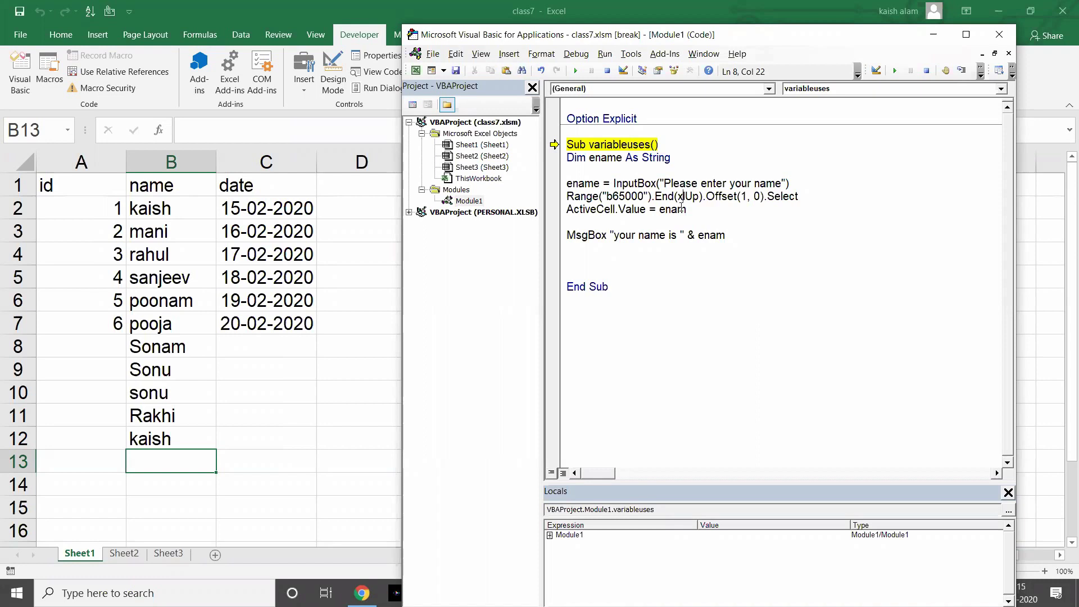
- After another Variable not defined error, fix both enam typos to ename and rerun the macro
left_click(576, 72)
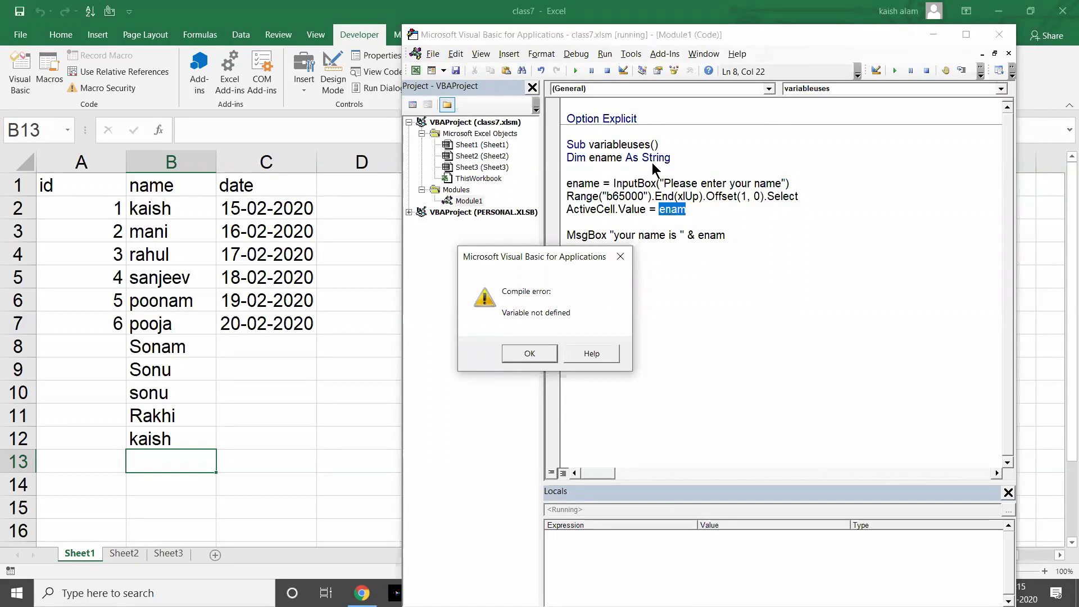
left_click(531, 354)
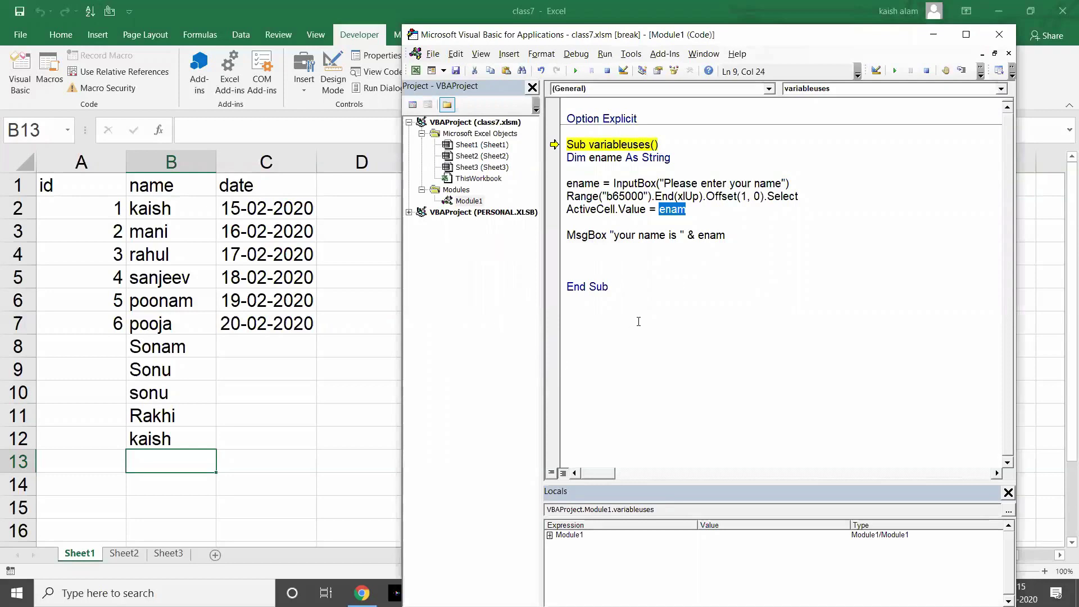
left_click(687, 209)
type("e")
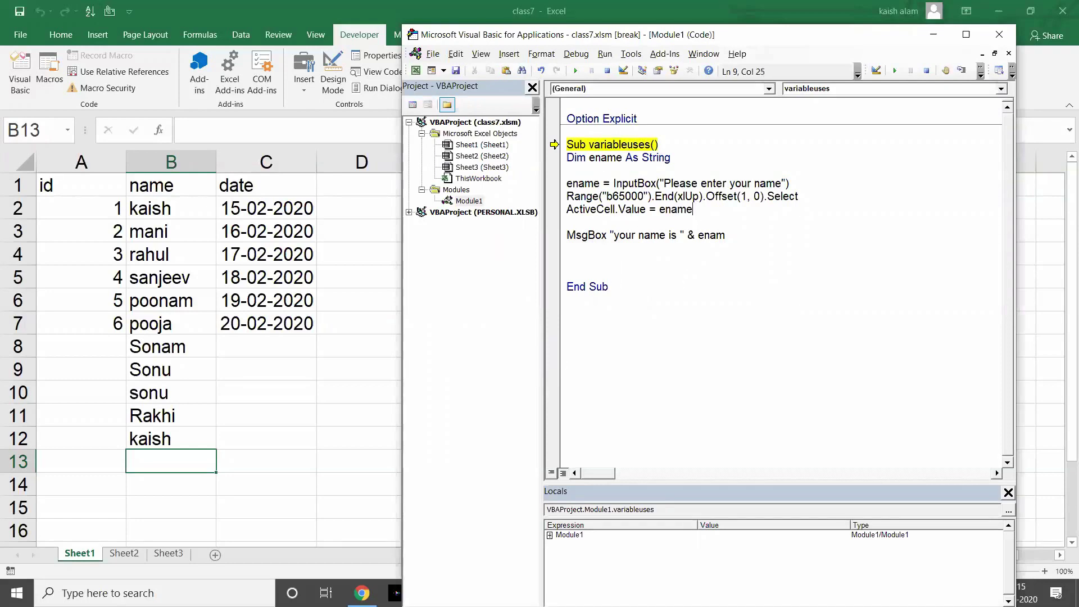
left_click(732, 237)
type("e")
left_click(723, 244)
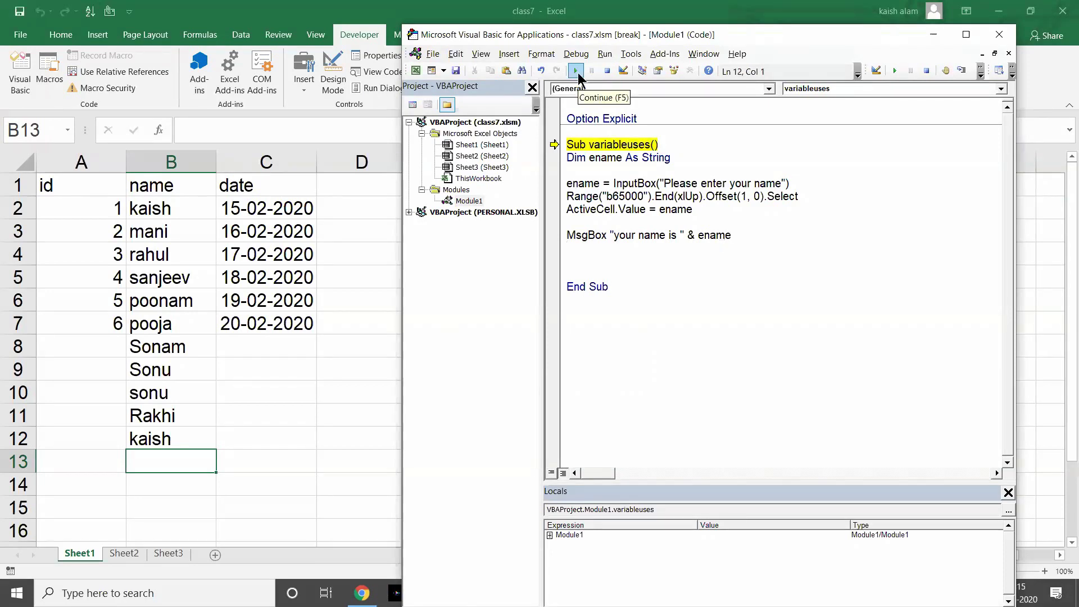
left_click(576, 71)
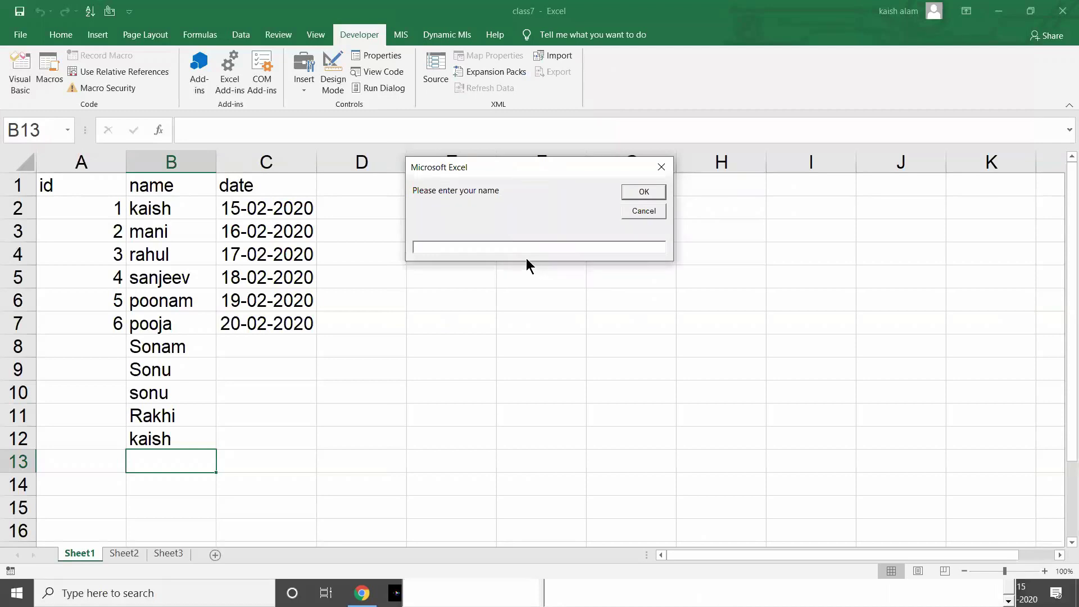
- Enter mani as the name, so B13 gets mani and the message reads 'your name is mani'
type("mani")
left_click(644, 192)
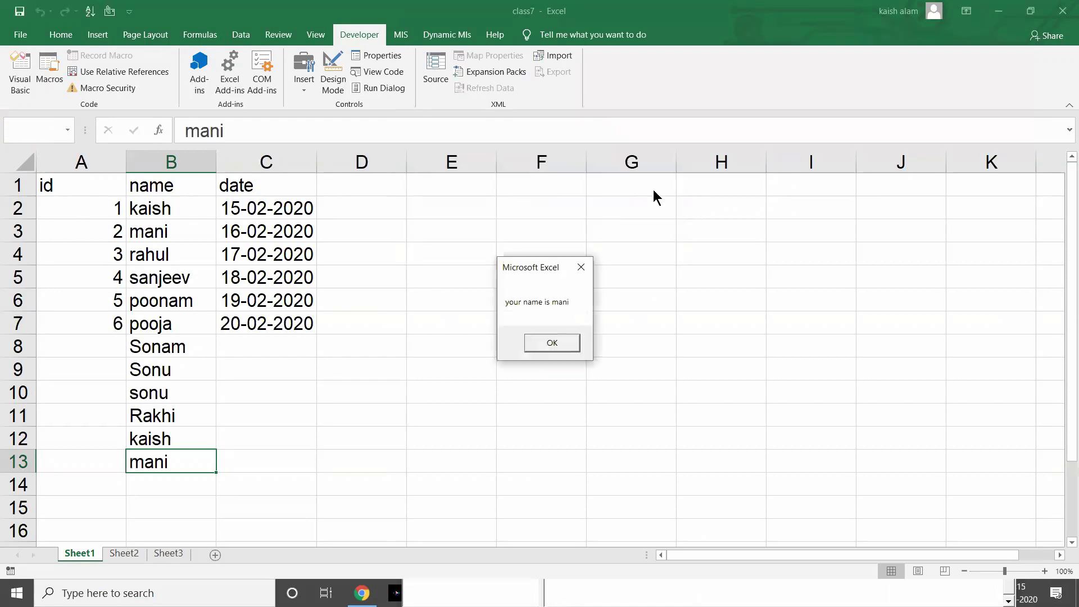
left_click(552, 344)
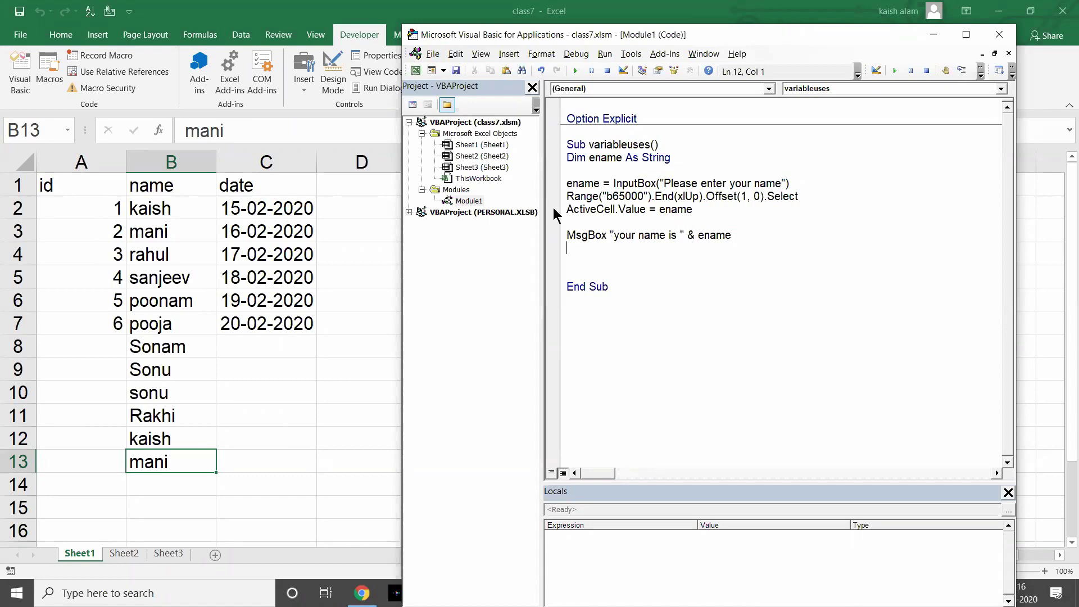
- Clear the test names in B8:B13, check row 7's id, name and date, and return to the VBA editor
left_click(149, 353)
key("ctrl+shift+Down")
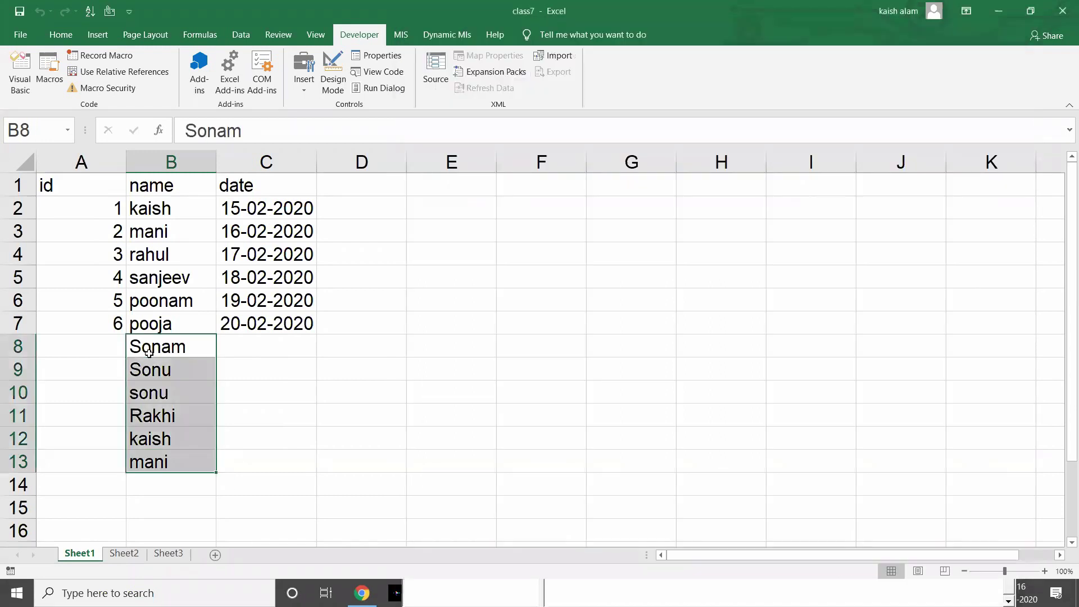
key("Delete")
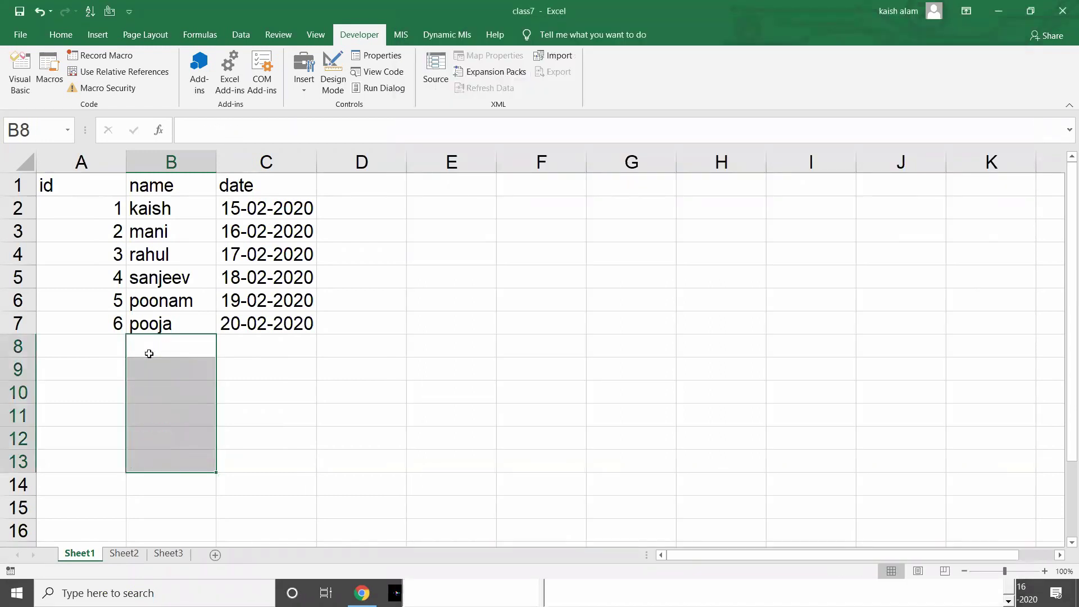
left_click(80, 325)
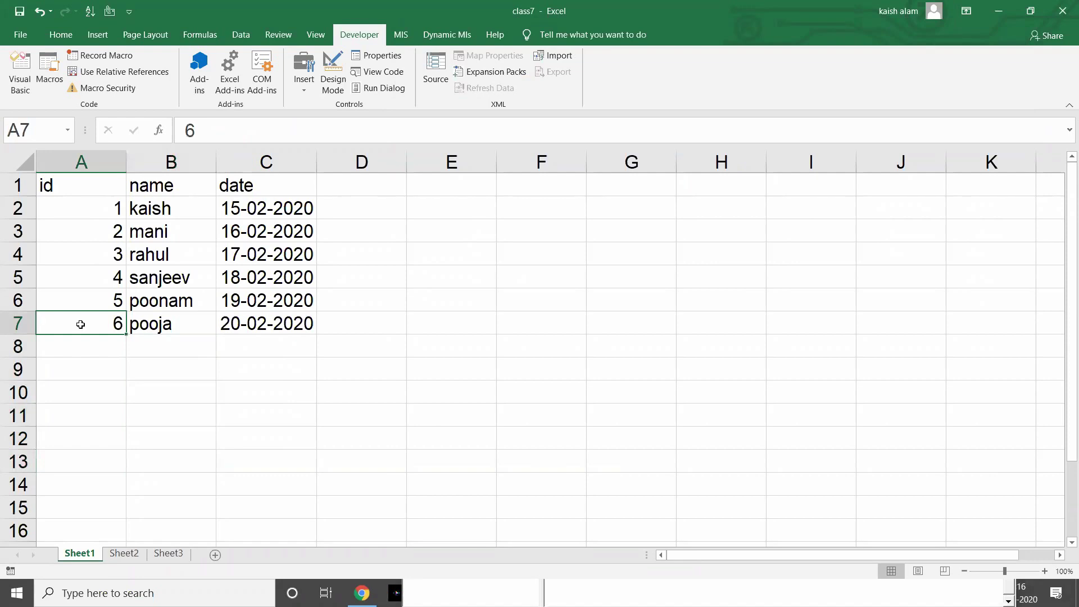
left_click(161, 330)
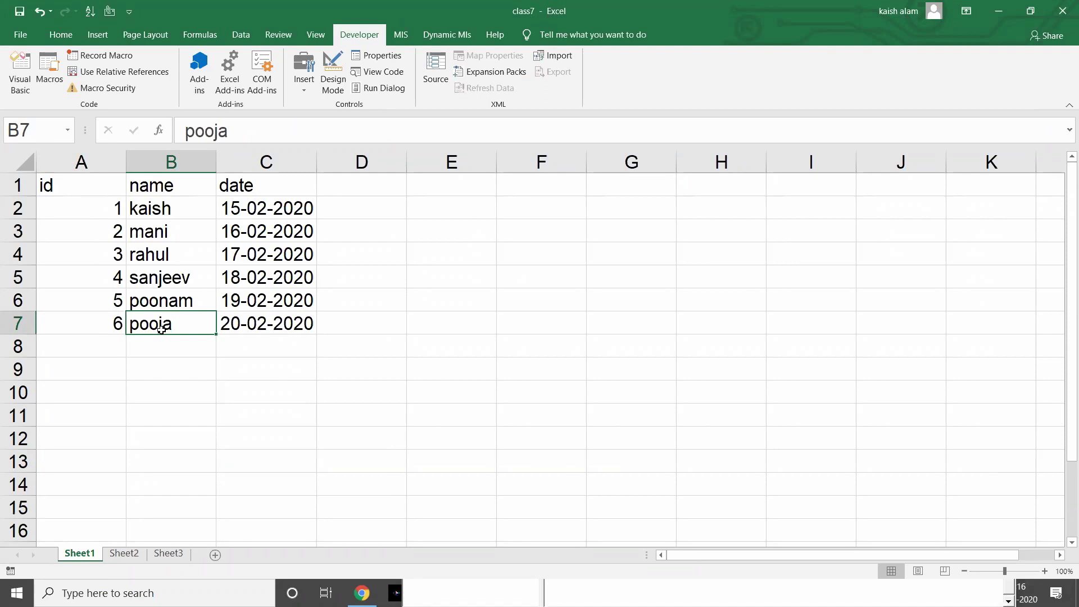
left_click(250, 314)
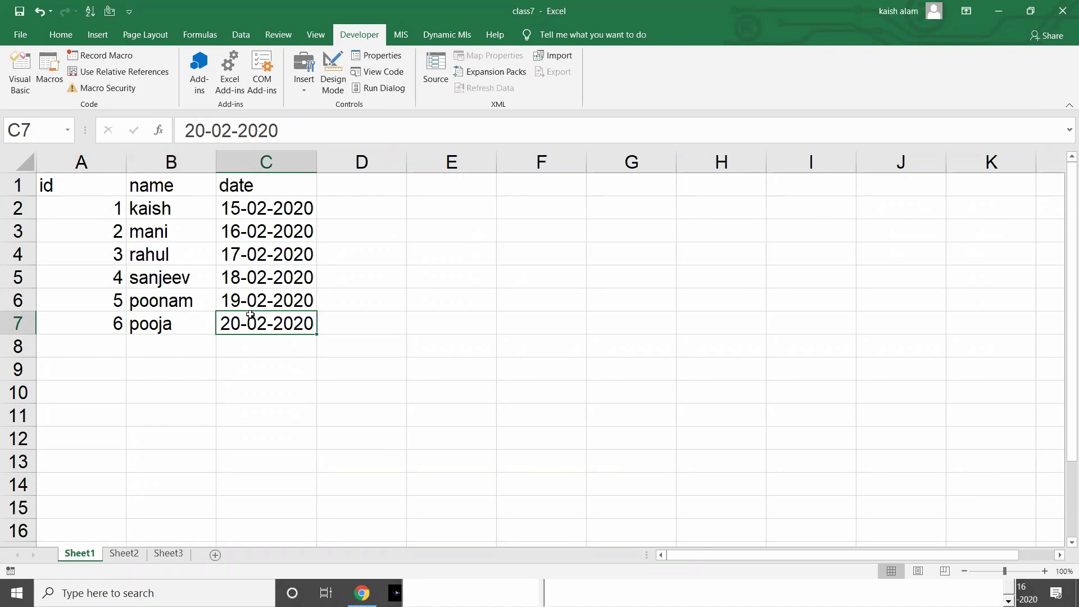
key("alt+F11")
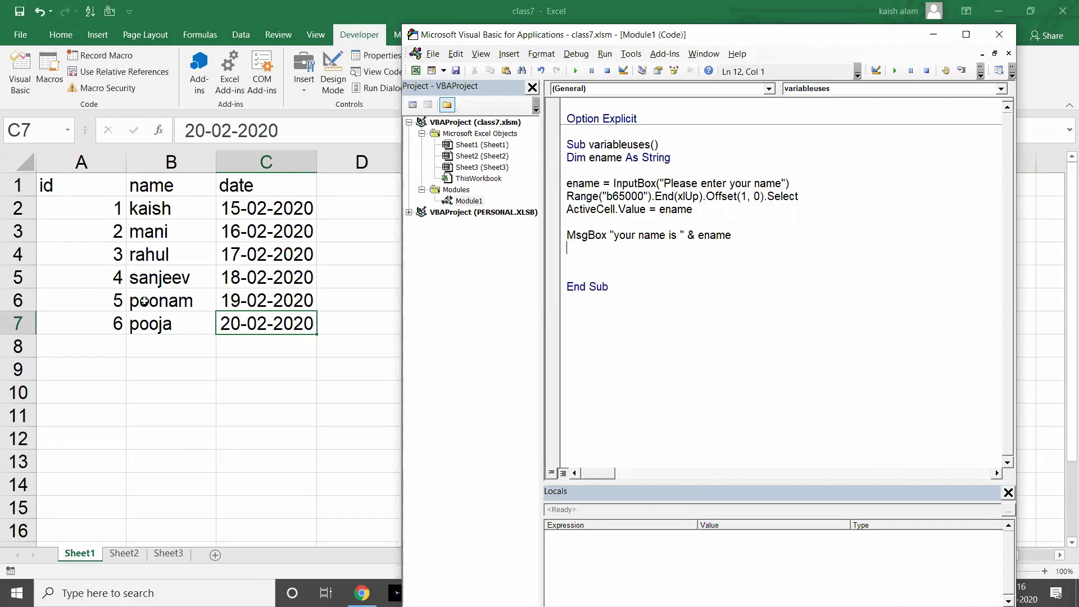
- Change the Range reference from b65000 to a65000 in the macro
left_click(104, 344)
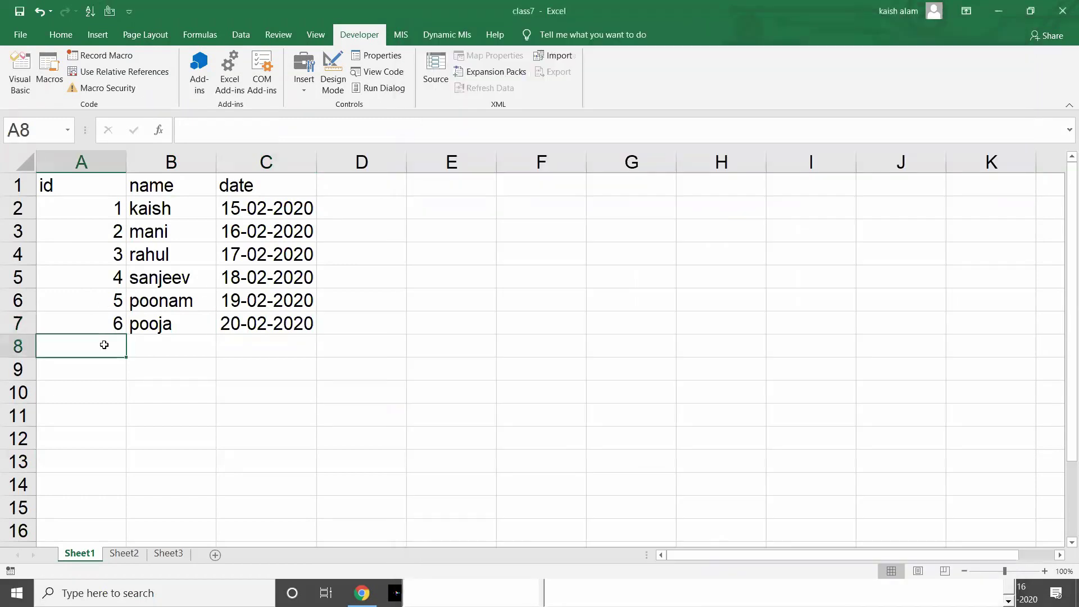
key("alt+F11")
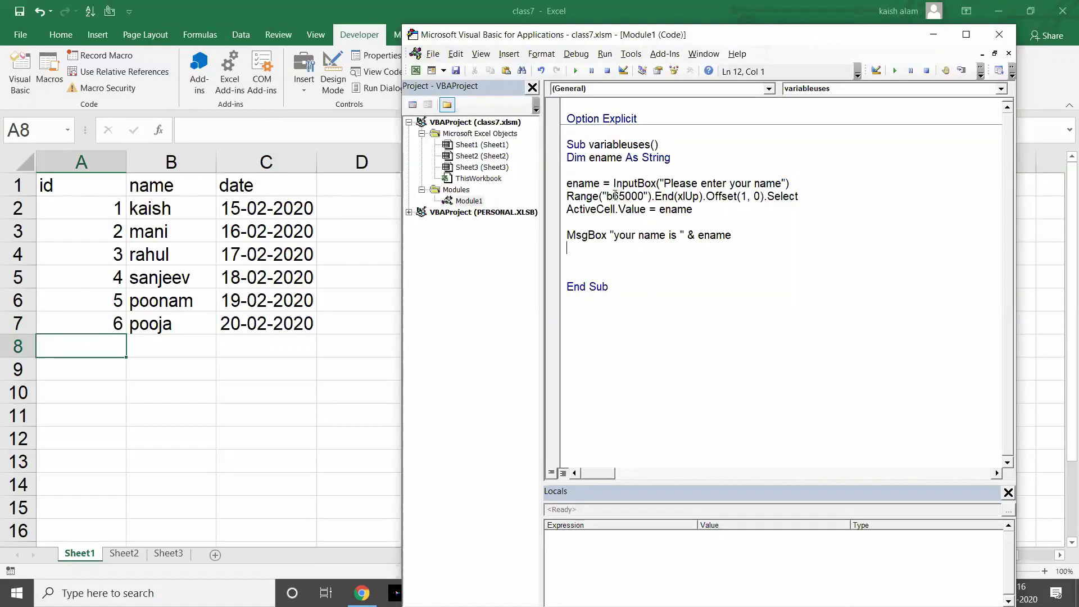
left_click(615, 196)
key("BackSpace")
type("a")
- Remove ename from the ActiveCell.Value assignment and check the last id in row 7
left_click(710, 215)
key("BackSpace")
key("BackSpace")
key("BackSpace")
key("BackSpace")
key("BackSpace")
left_click(105, 326)
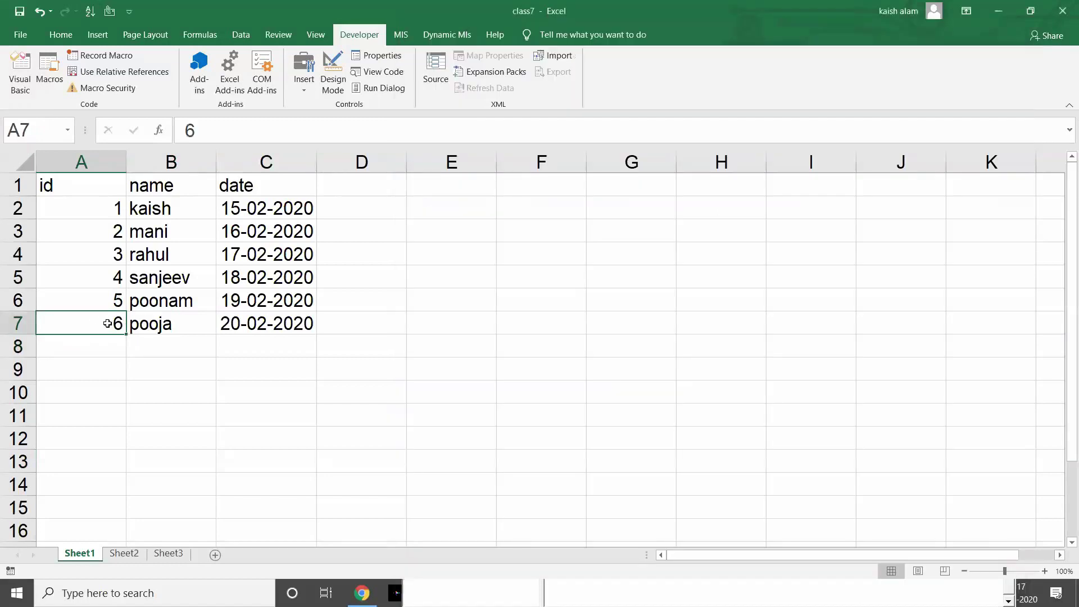
left_click(108, 346)
key("alt+F11")
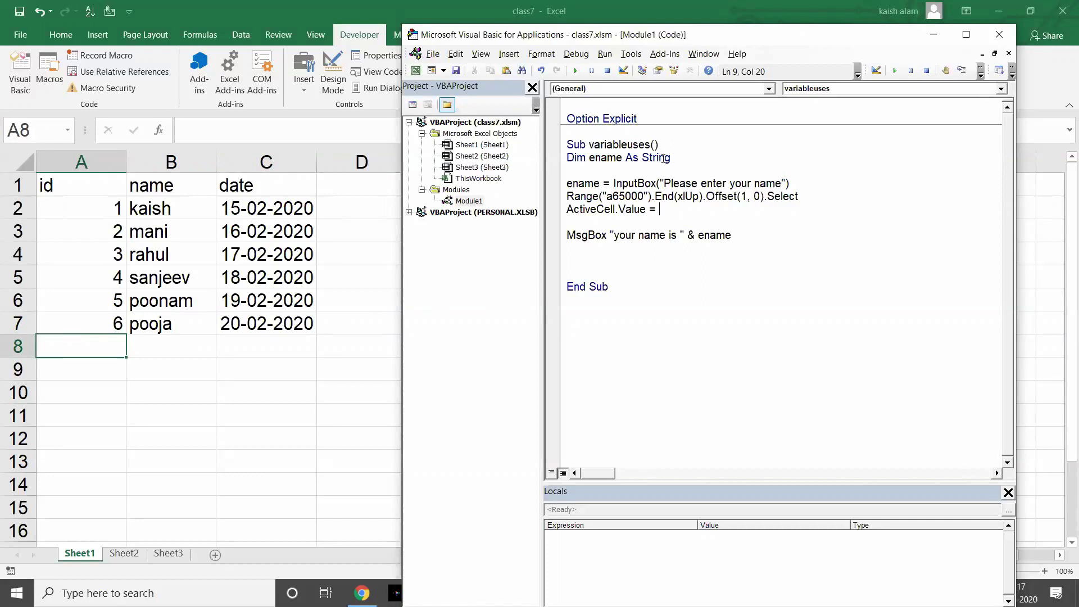
- Add Dim id As Integer above the ename declaration and open a new line below them
left_click(567, 157)
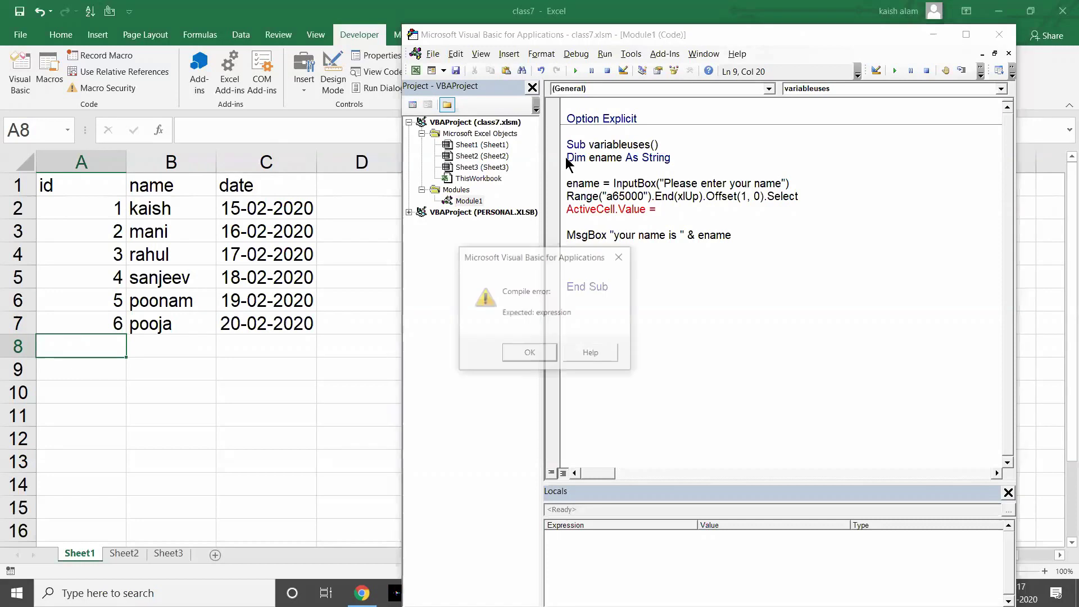
left_click(550, 358)
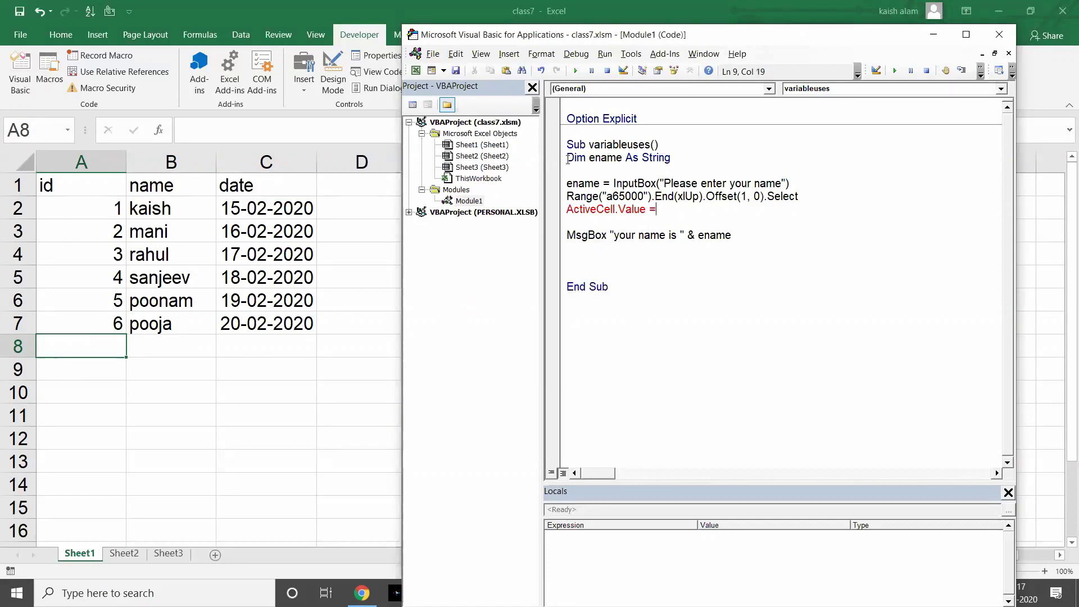
key("Return")
type("dim id as ")
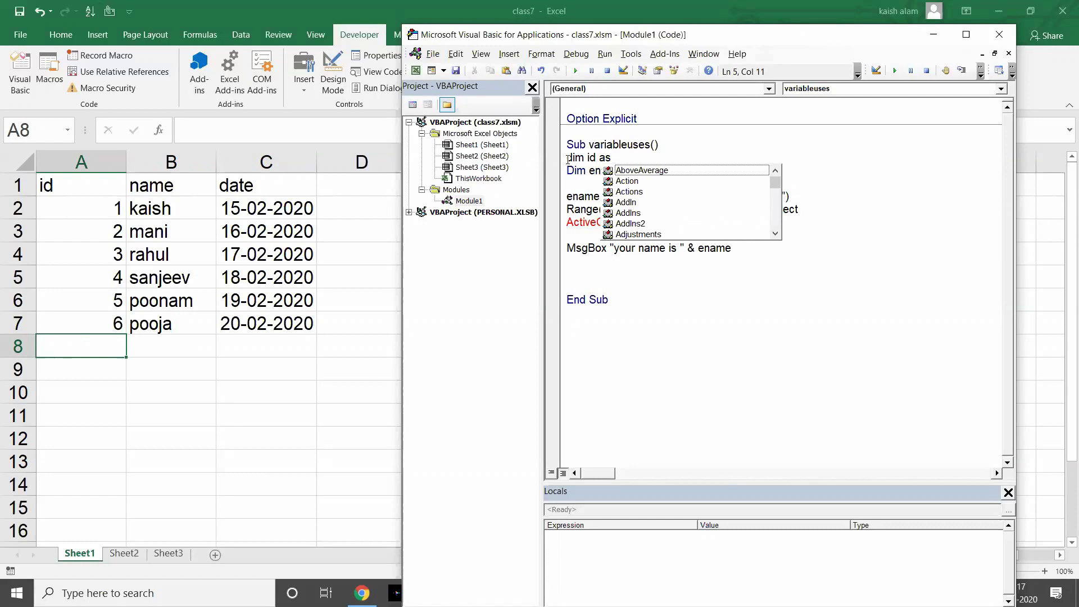
type("int")
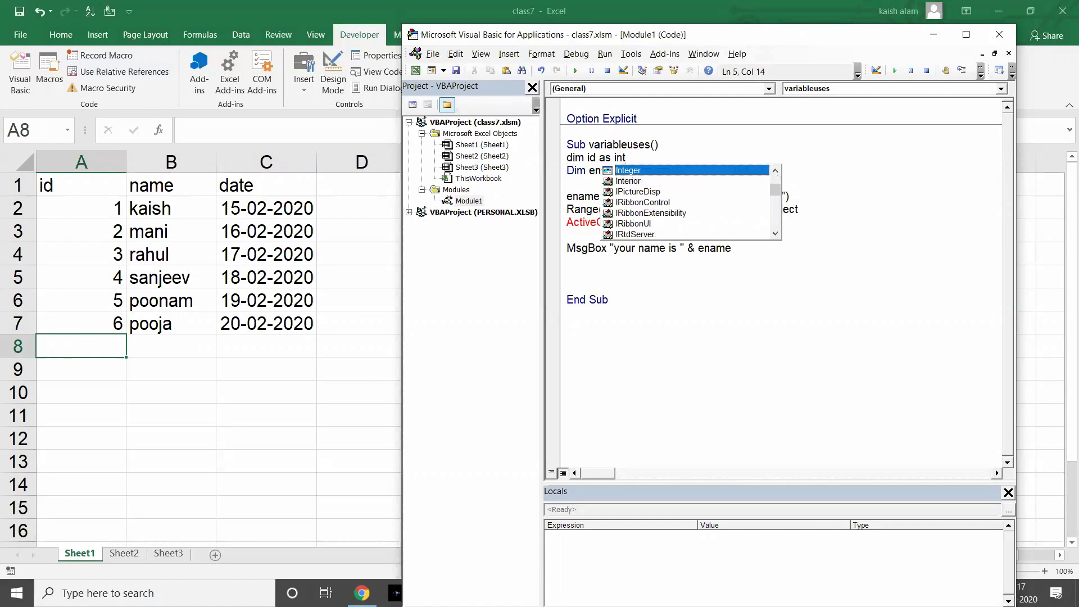
key("Tab")
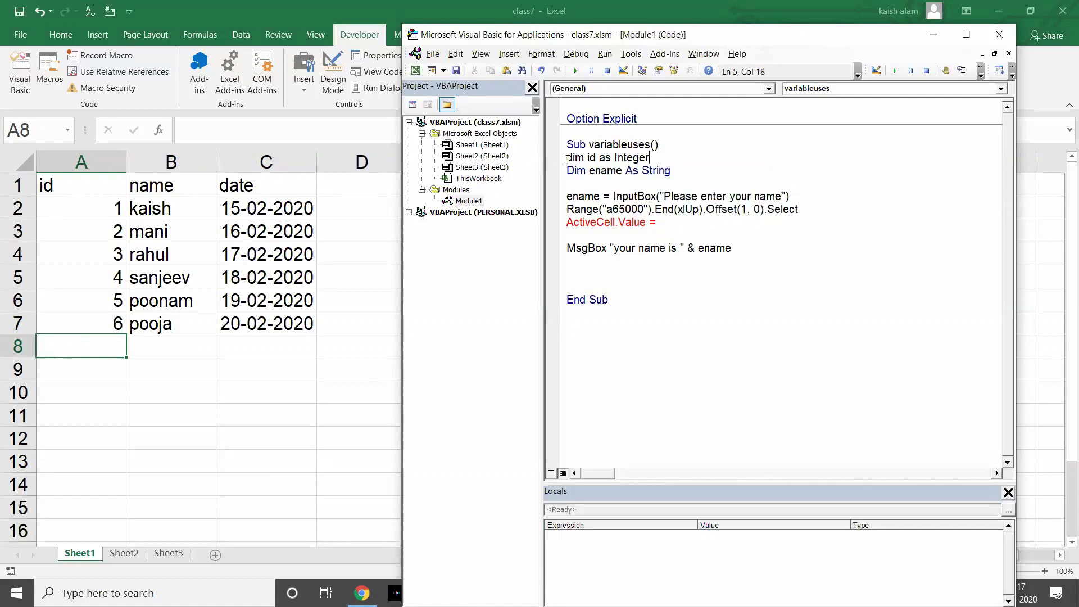
key("Down")
key("Up")
key("Down")
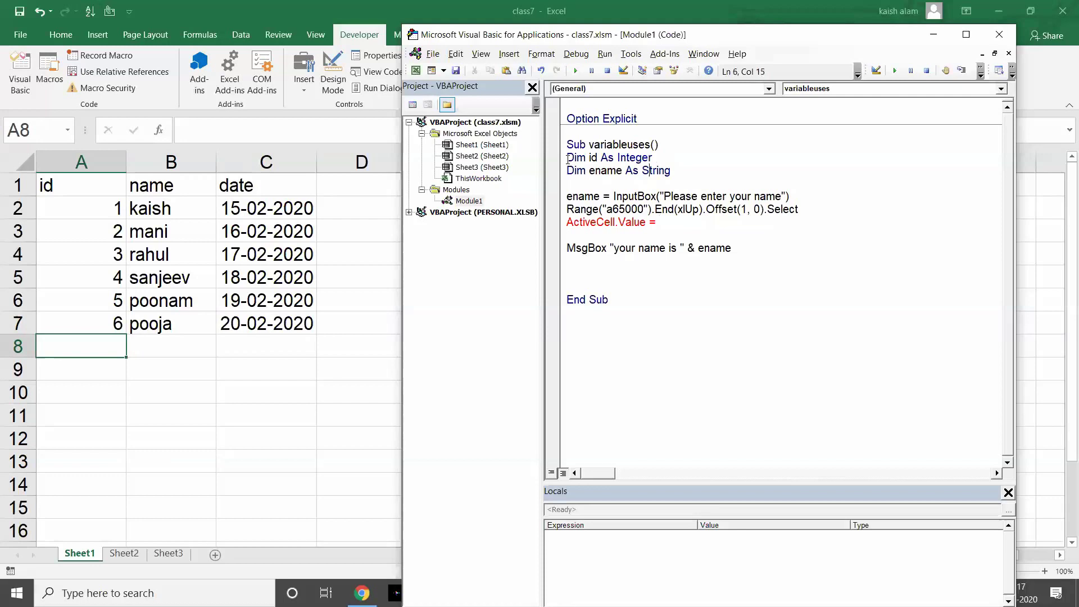
key("End")
key("Return")
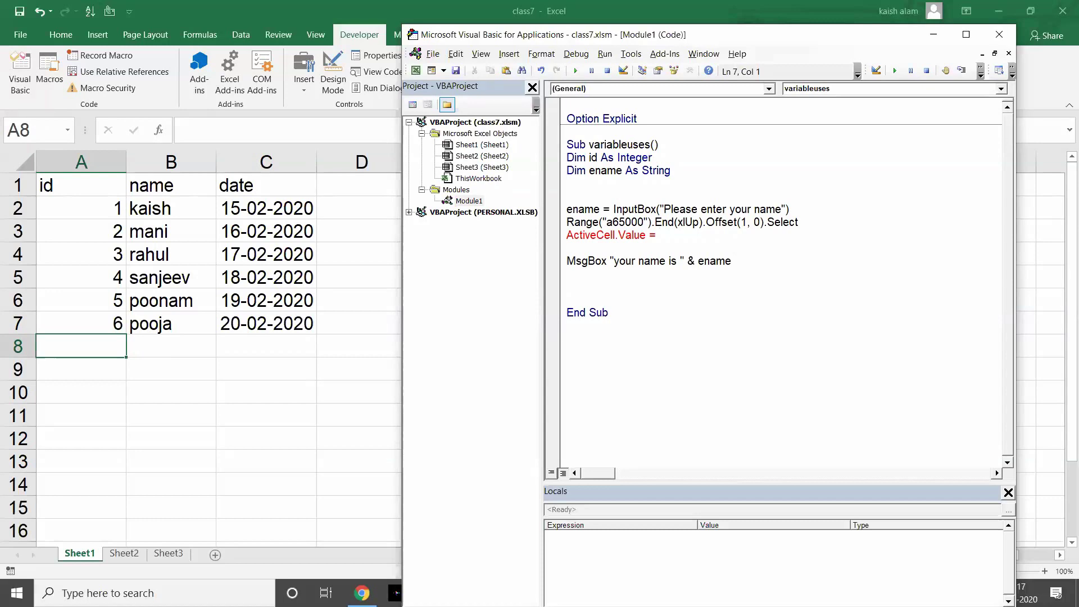
- Declare Dim edate As Date and delete the dangling '=' from the ActiveCell.Value line
type("edate as")
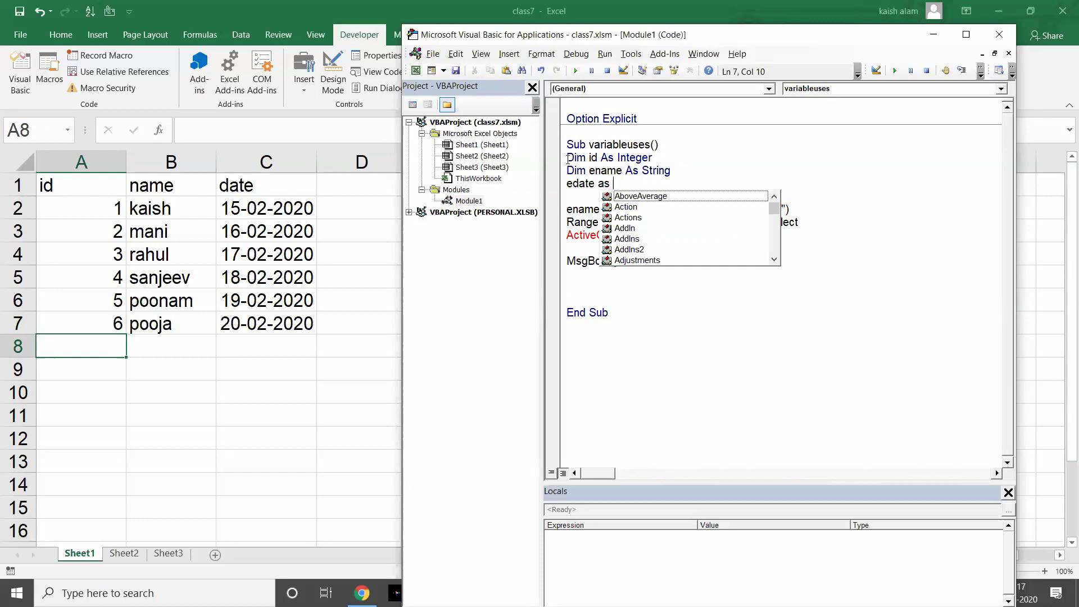
type("date")
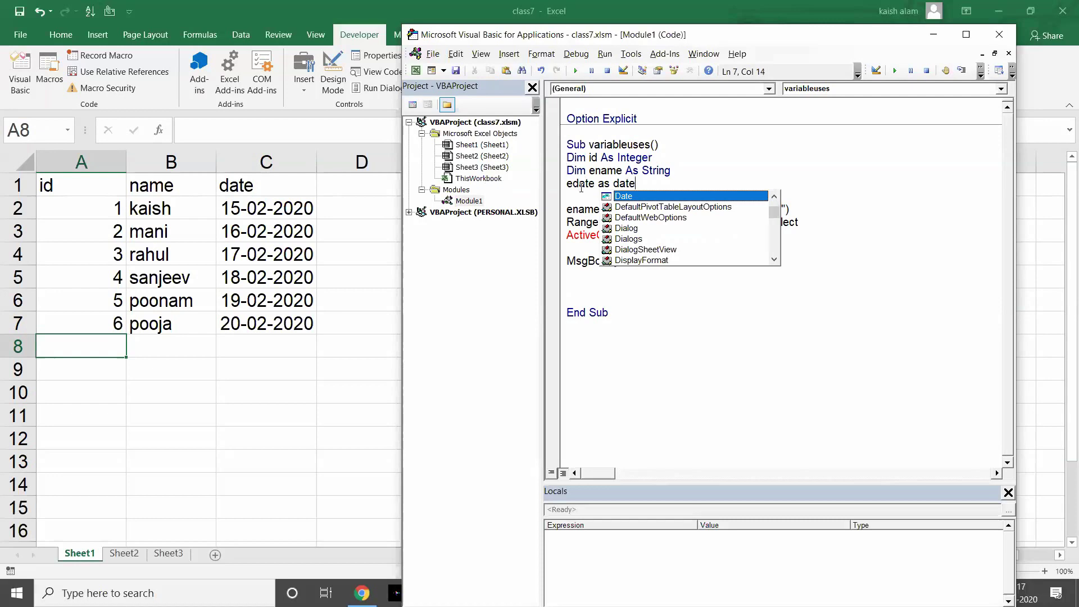
left_click(566, 184)
type("dim")
key("Down")
key("Down")
key("Down")
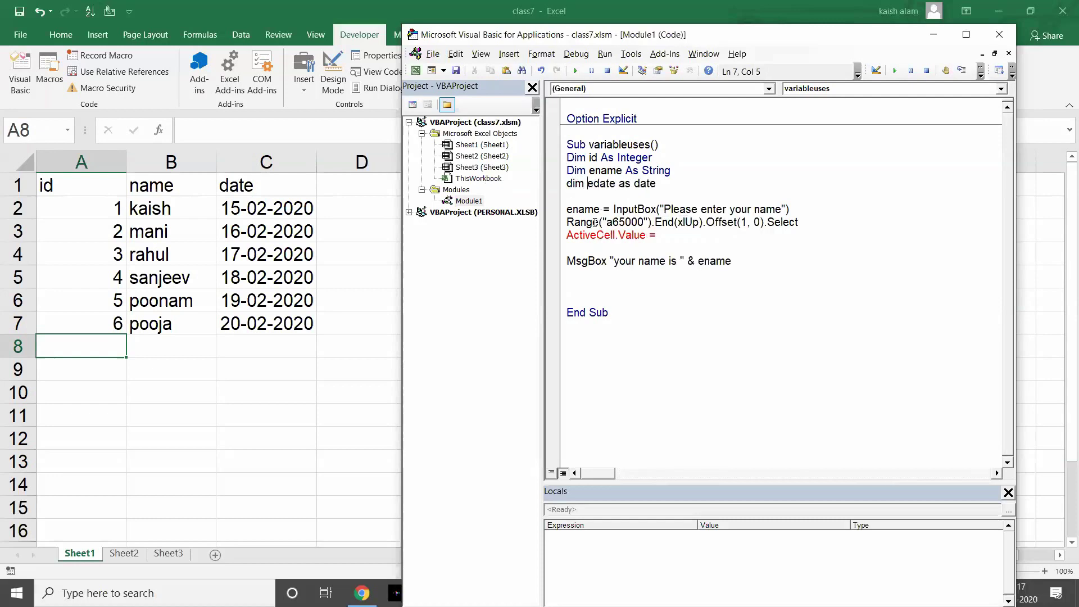
left_click(677, 235)
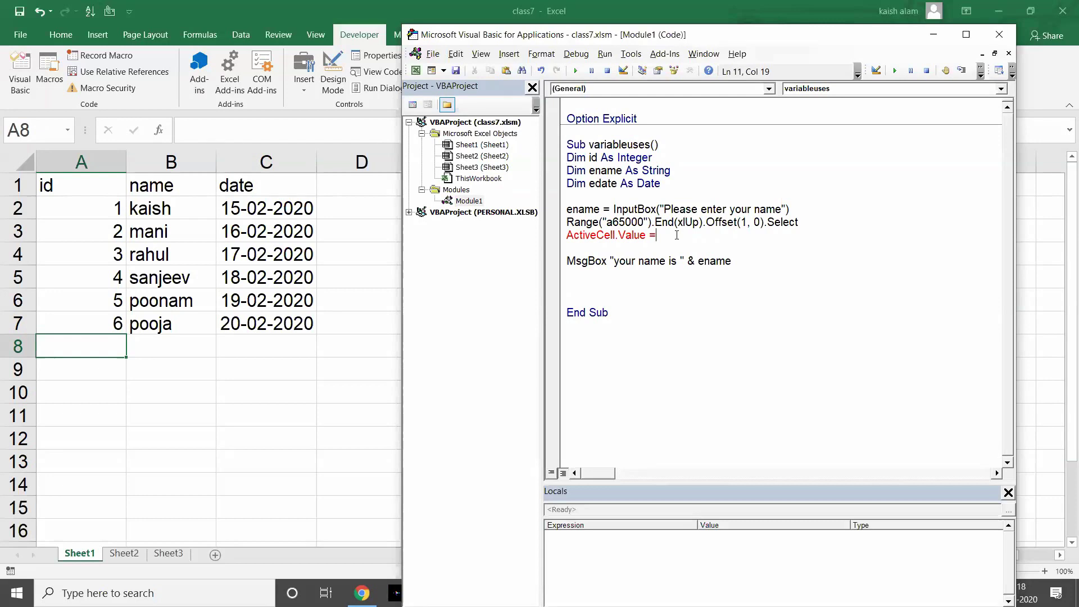
key("BackSpace")
- Add the lines id = ActiveCell.Offset(-1, 0).Value and id = id + 1
key("Return")
key("Return")
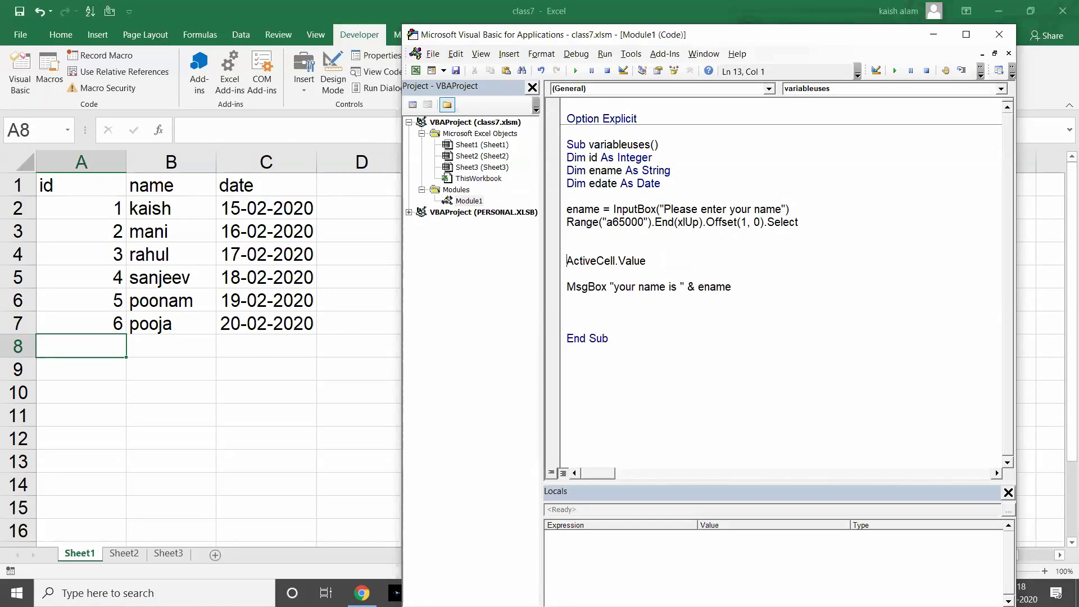
left_click(567, 235)
type("id = ")
type("activecell")
type(".of")
key("Tab")
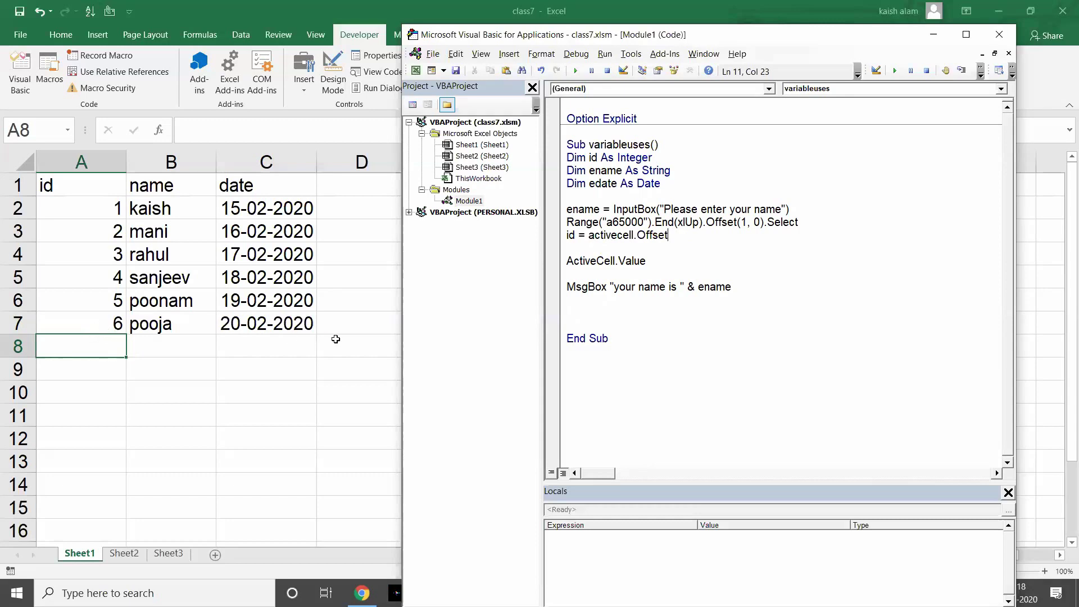
type("(")
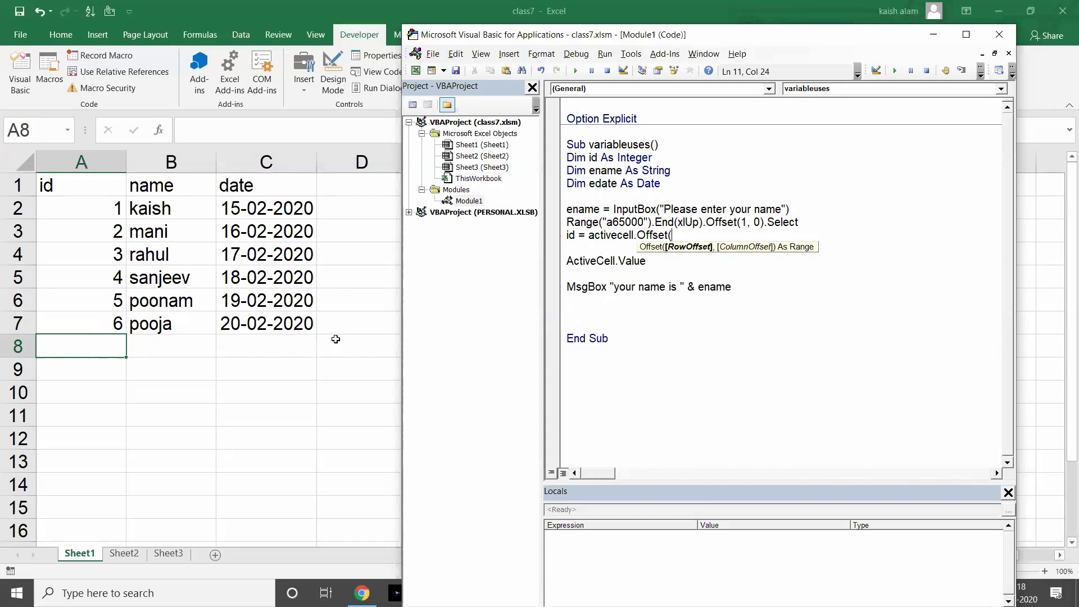
type("-1,0")
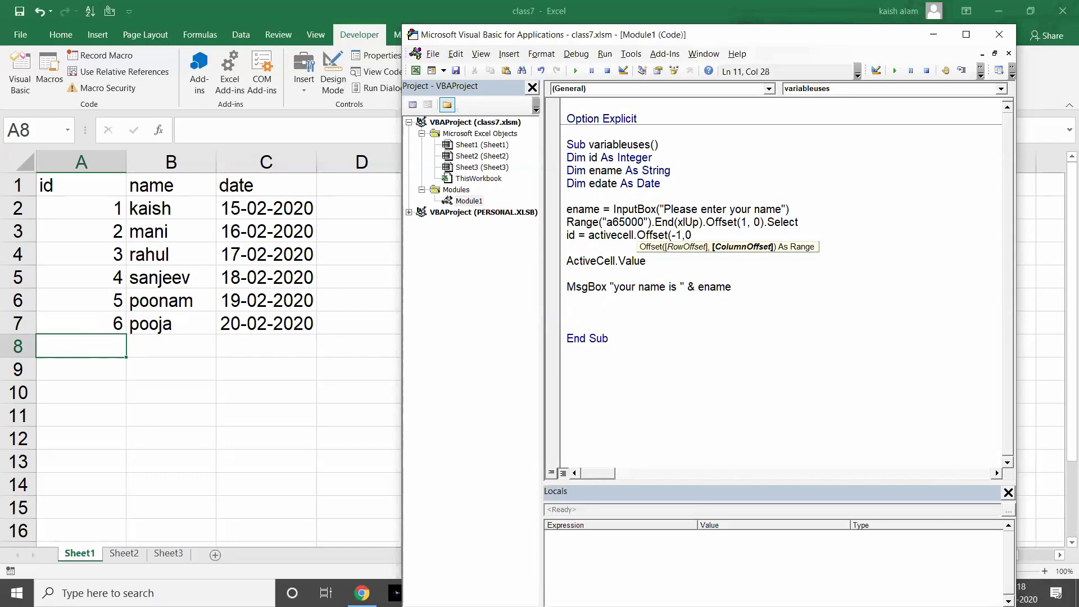
type(")")
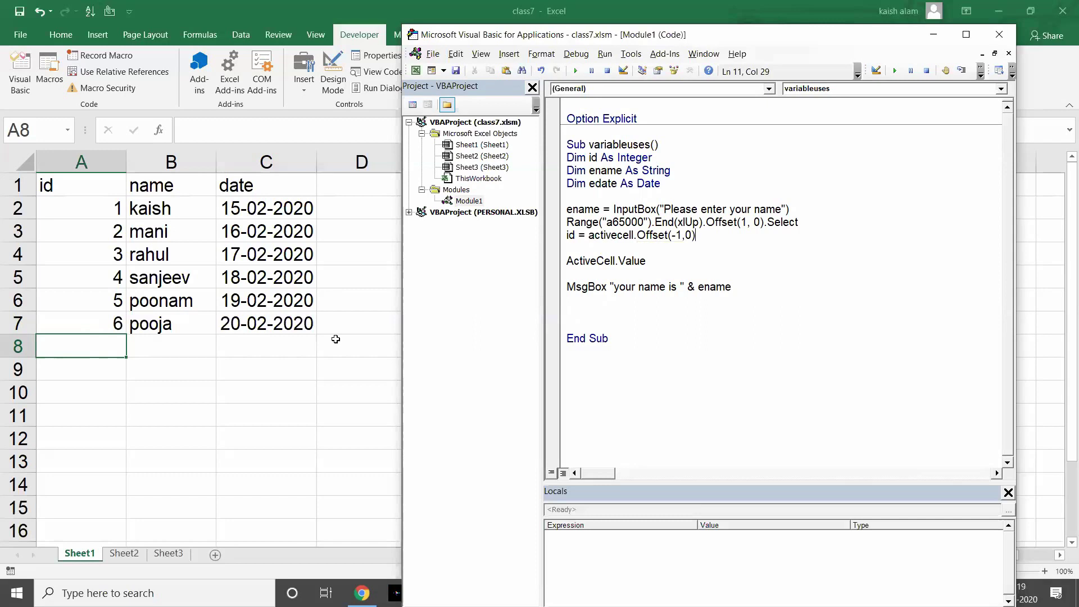
type(".value")
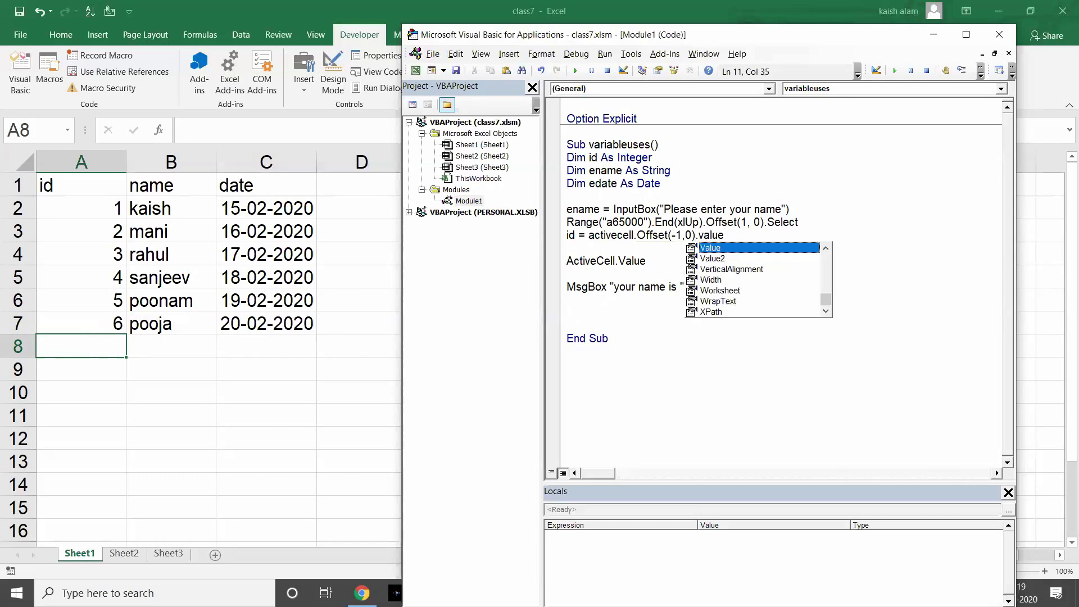
key("Return")
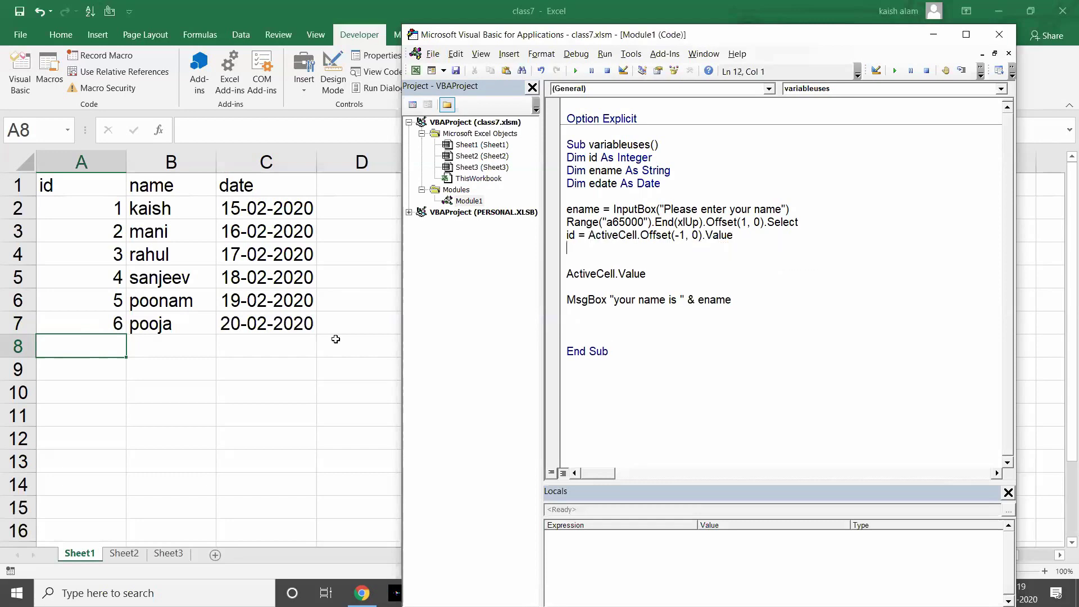
type("id = ")
type("id + 1")
key("Return")
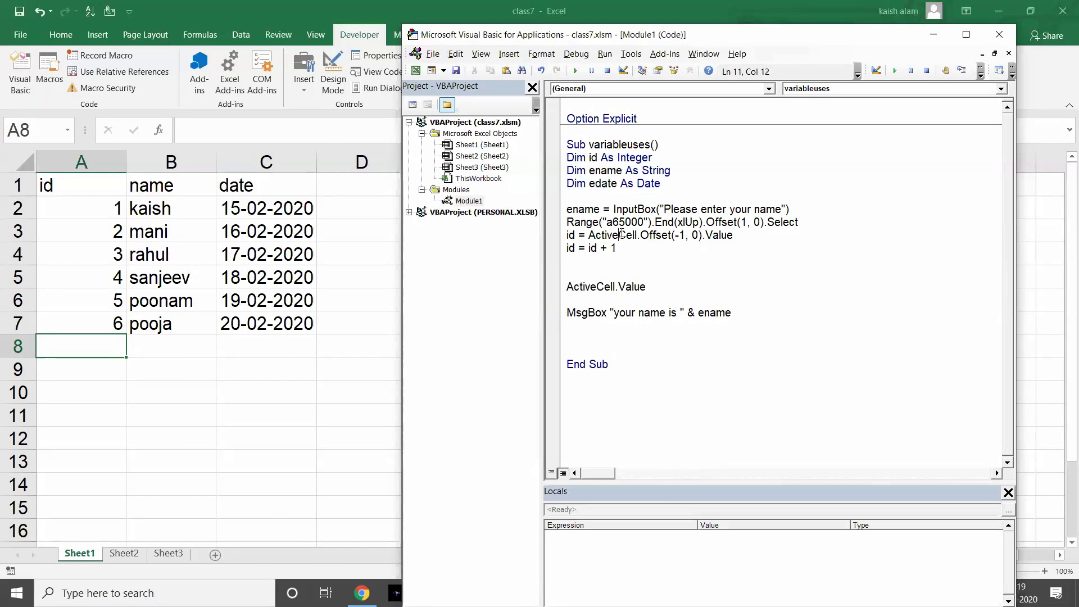
- Run the macro, dismiss the invalid property error, and delete the bare ActiveCell.Value line
left_click(678, 211)
key("F5")
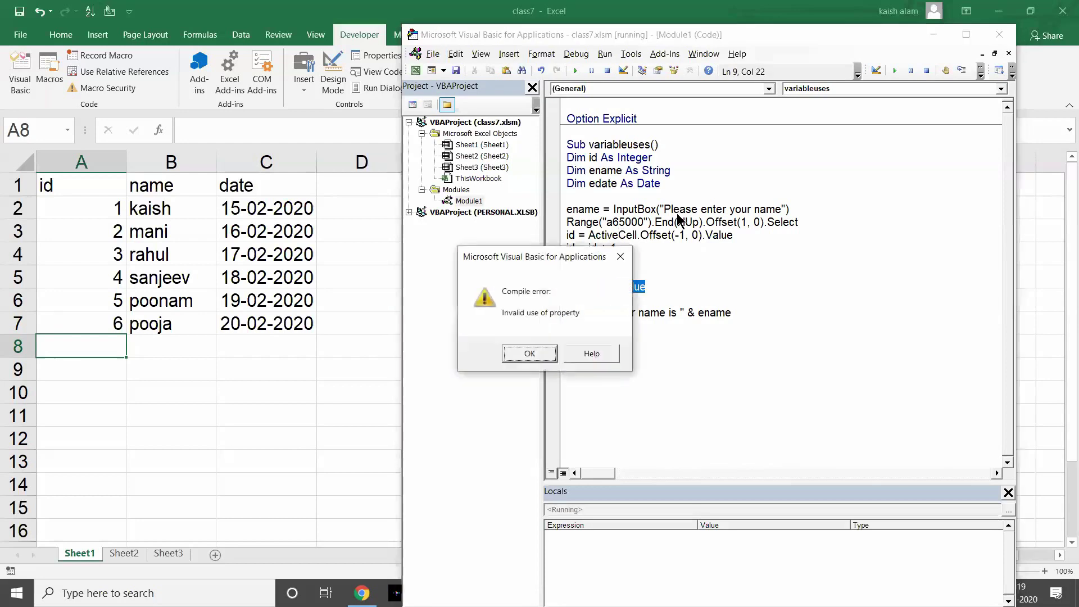
left_click(549, 355)
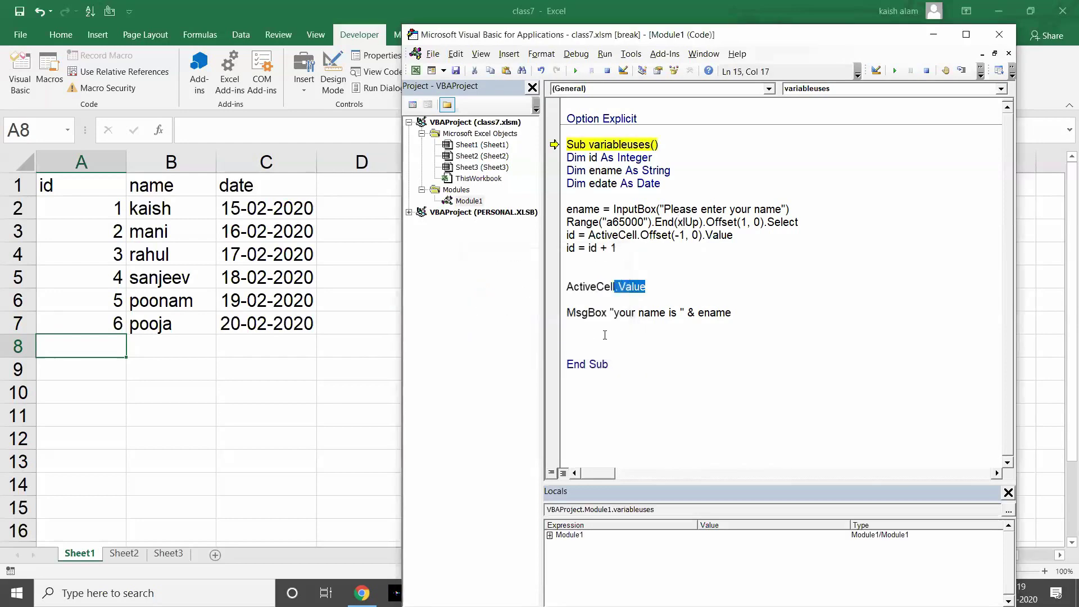
left_click(654, 291)
key("BackSpace")
key("BackSpace")
key("BackSpace")
key("BackSpace")
key("BackSpace")
key("BackSpace")
key("BackSpace")
key("BackSpace")
key("BackSpace")
key("BackSpace")
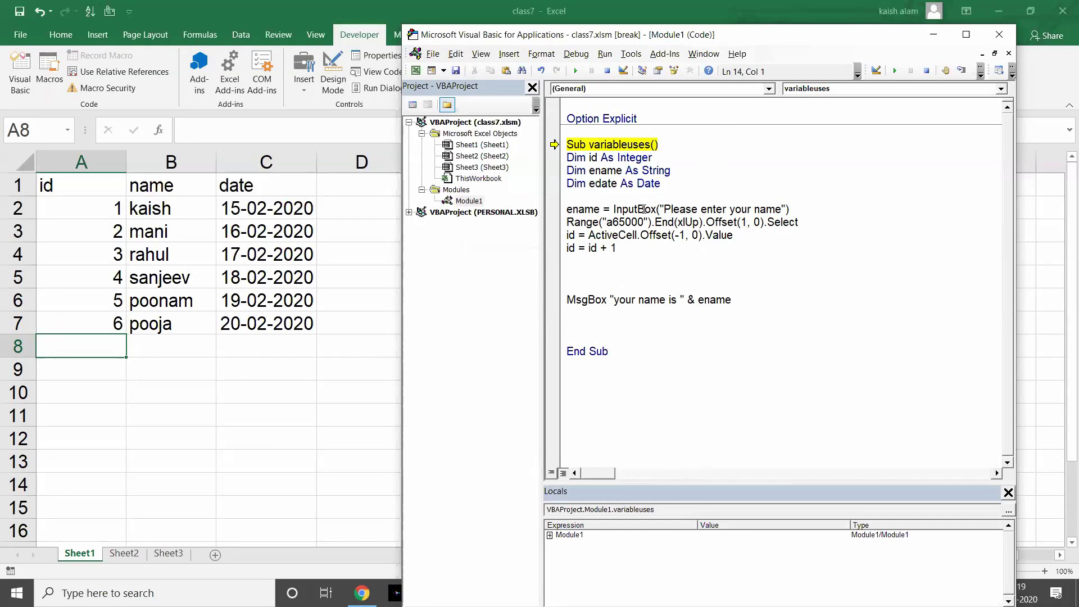
- Step through the macro with F8, entering a name, confirm id reads 6, then reset
key("F8")
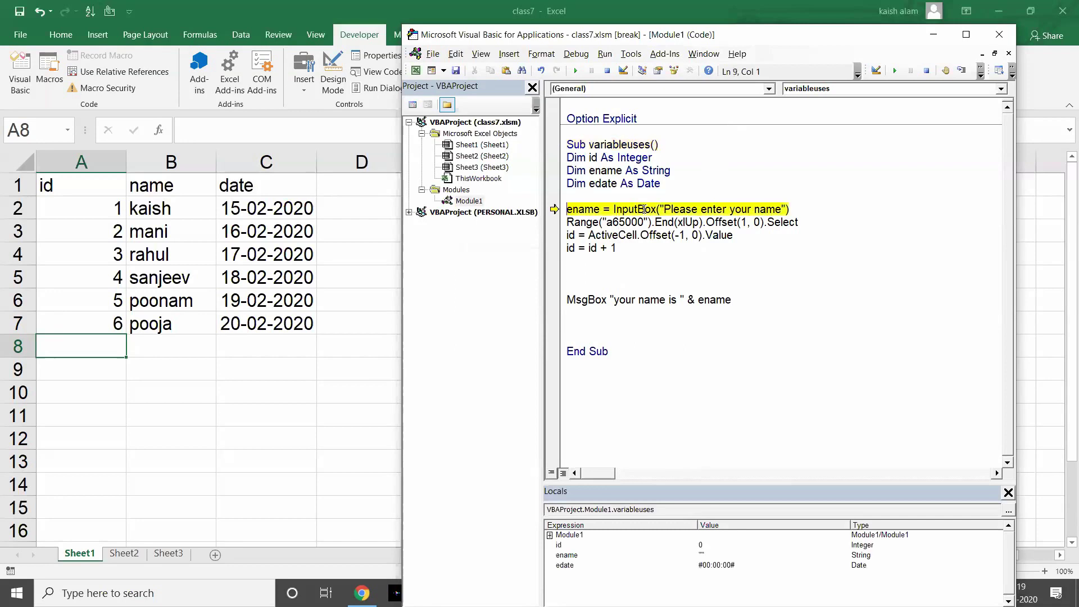
key("F8")
type("kaish")
key("Return")
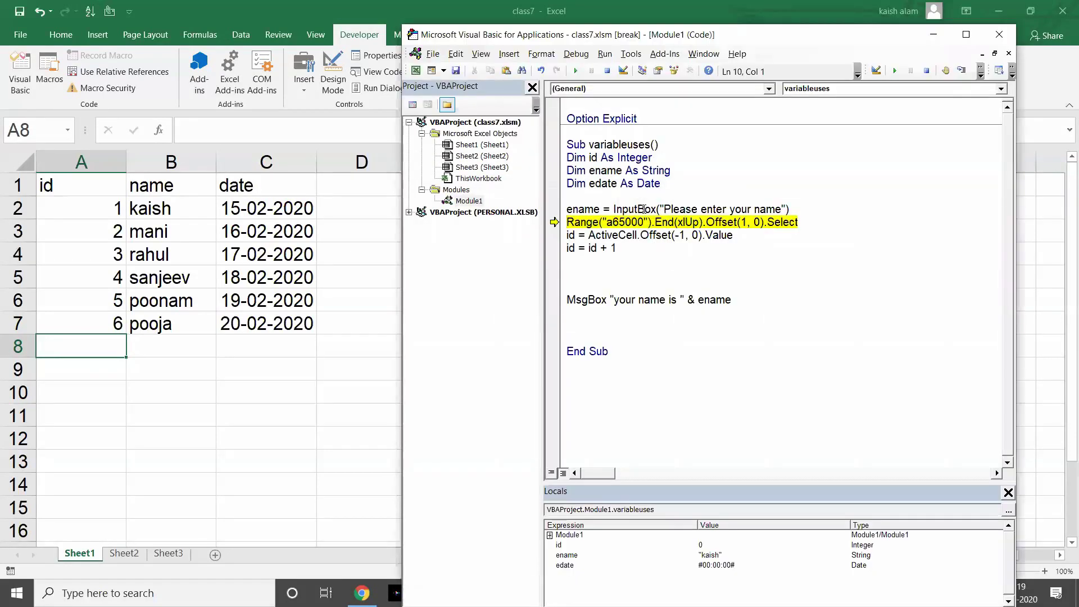
key("F8")
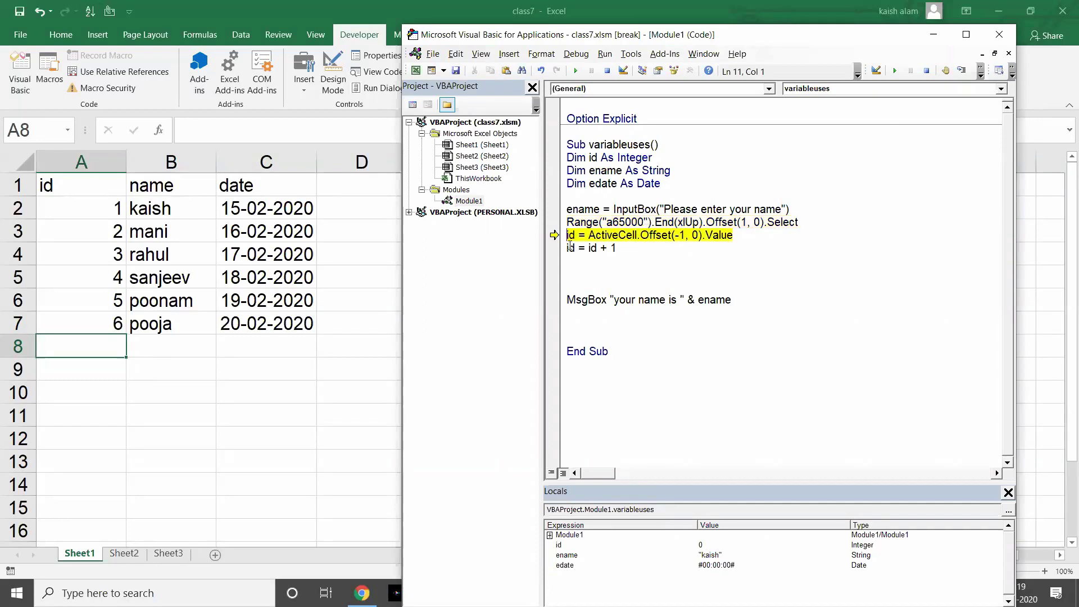
mouse_move(570, 235)
key("F8")
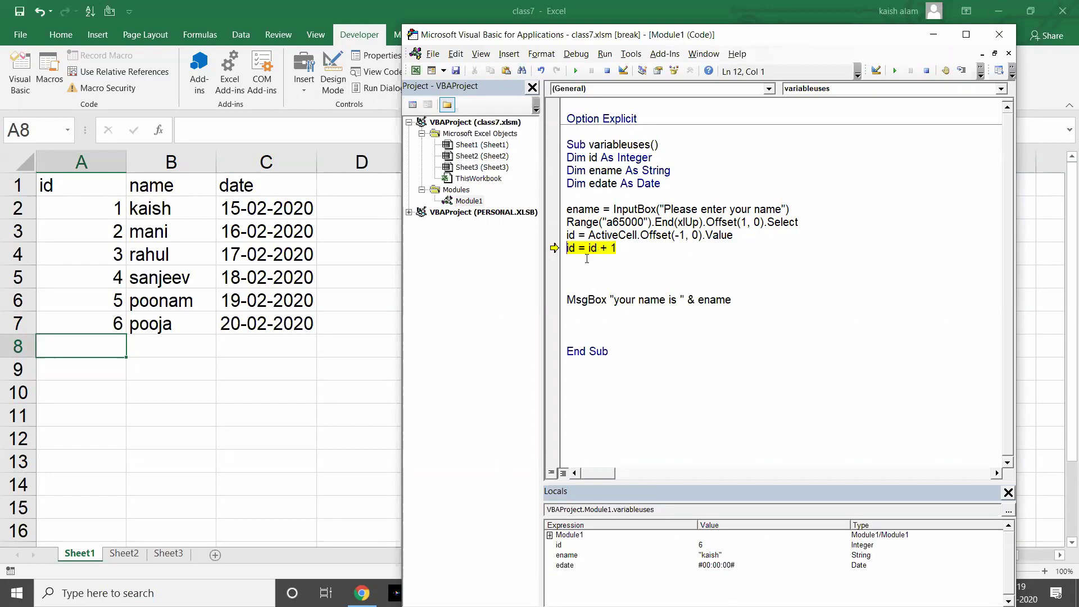
left_click(607, 71)
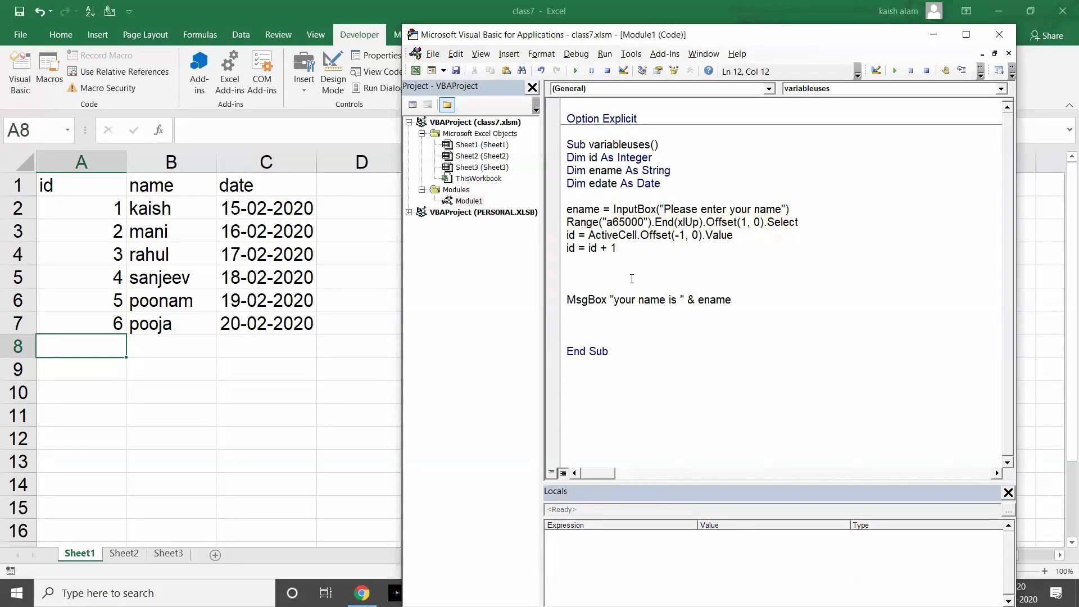
- Add the line ActiveCell.Value = id after the id increment
key("Return")
type("activecell.")
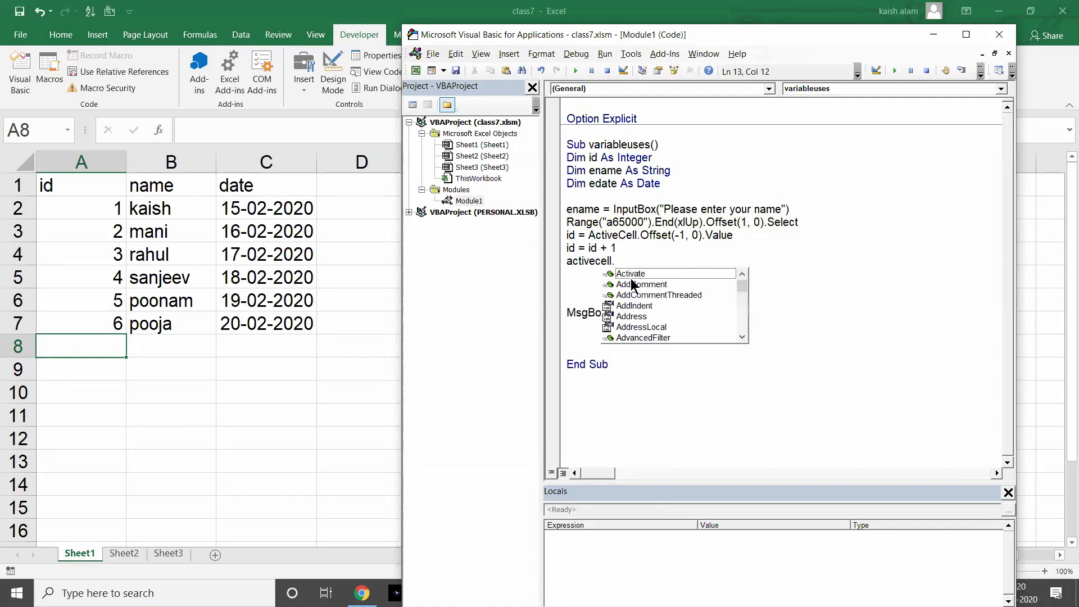
type("value")
key("Tab")
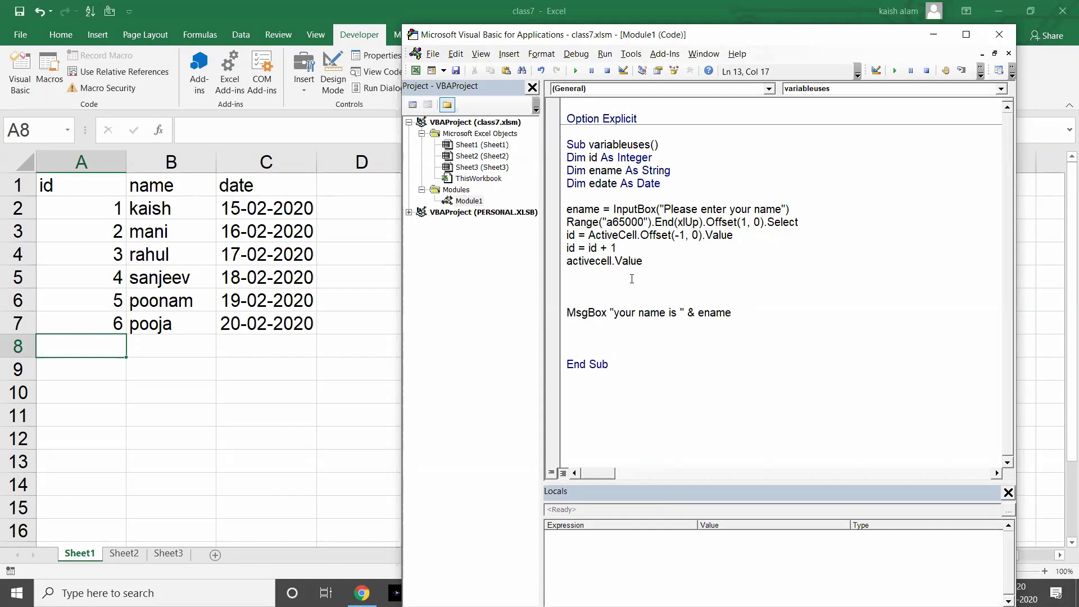
type("=id")
left_click(617, 247)
- Insert ename = ActiveCell.Offset(0, 1).Value on the blank line after id = id + 1
key("Return")
key("Return")
key("Return")
left_click(568, 274)
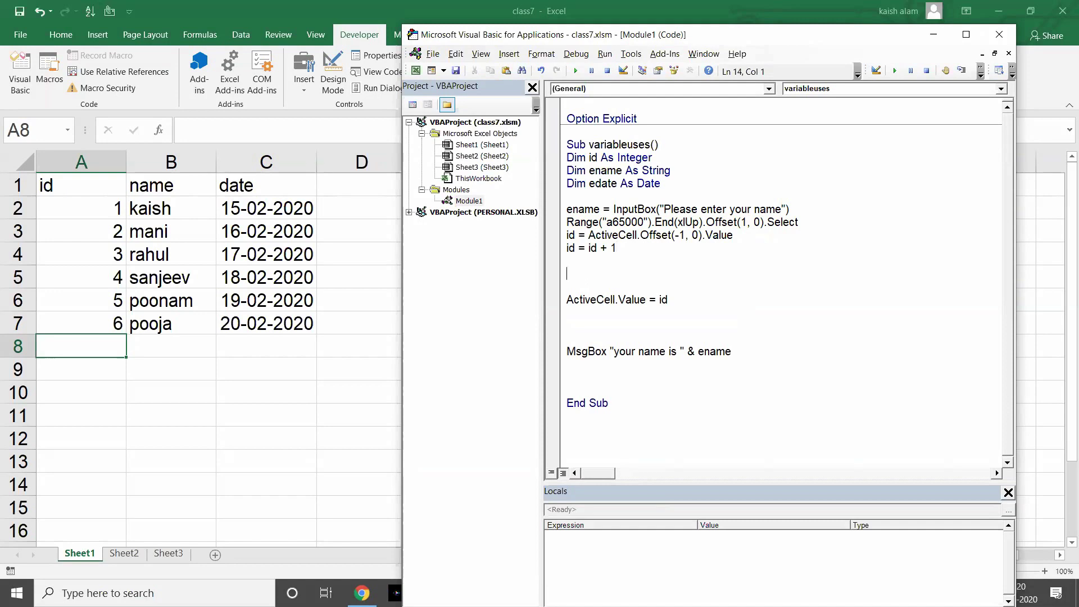
left_click(567, 260)
type("ename=ac")
type("tivecell")
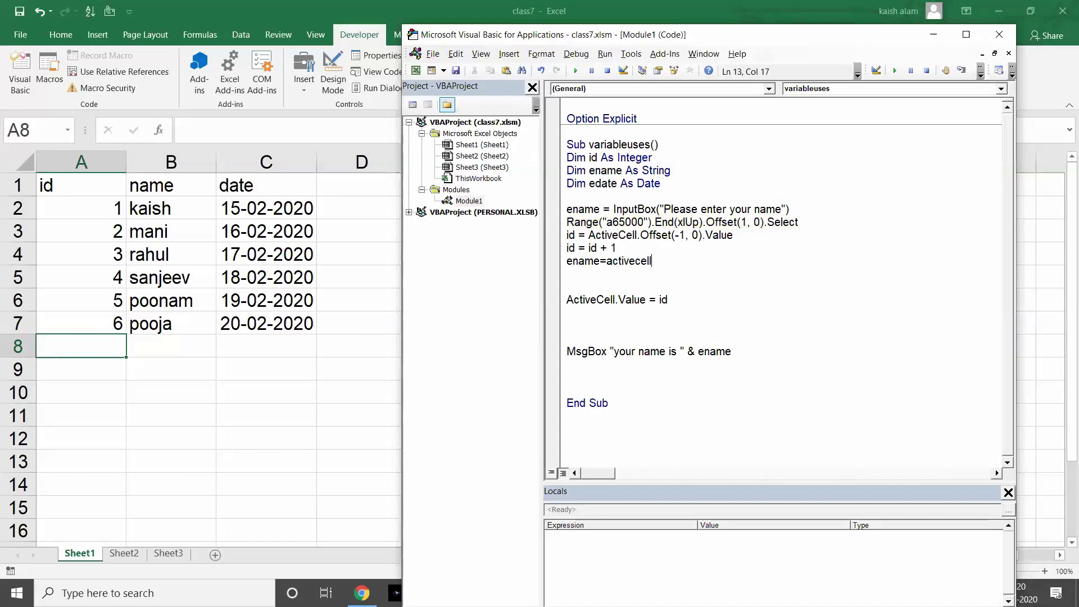
type(".off")
key("Tab")
type("(")
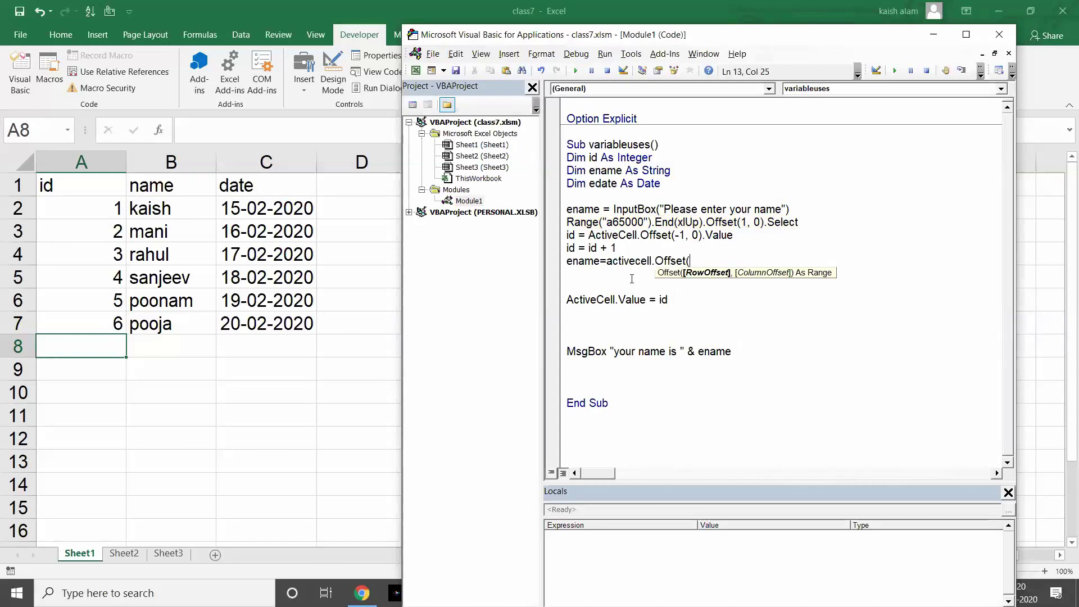
type("0,1")
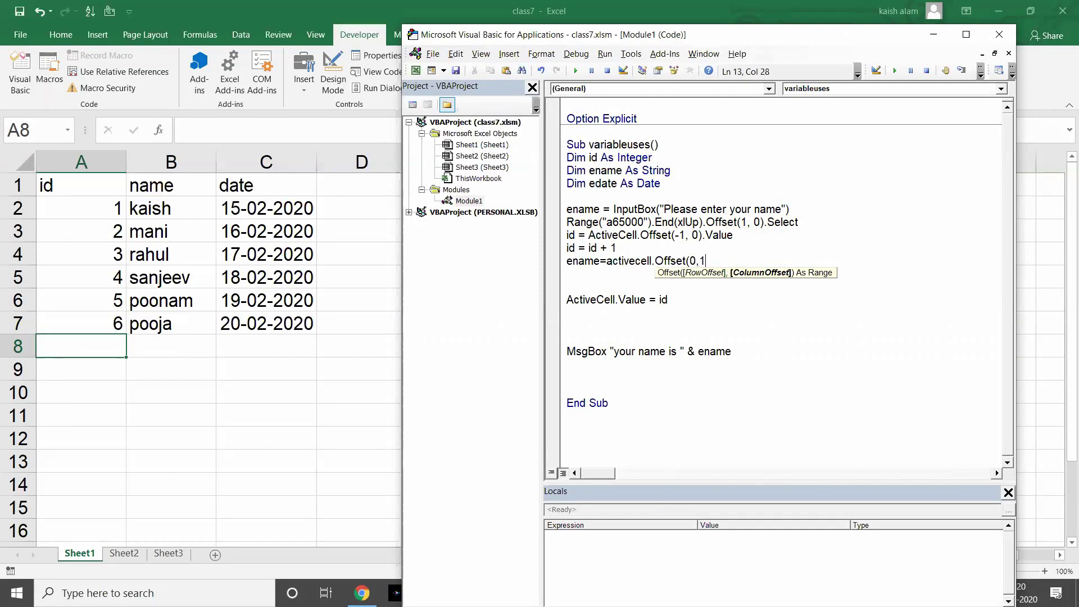
type(")")
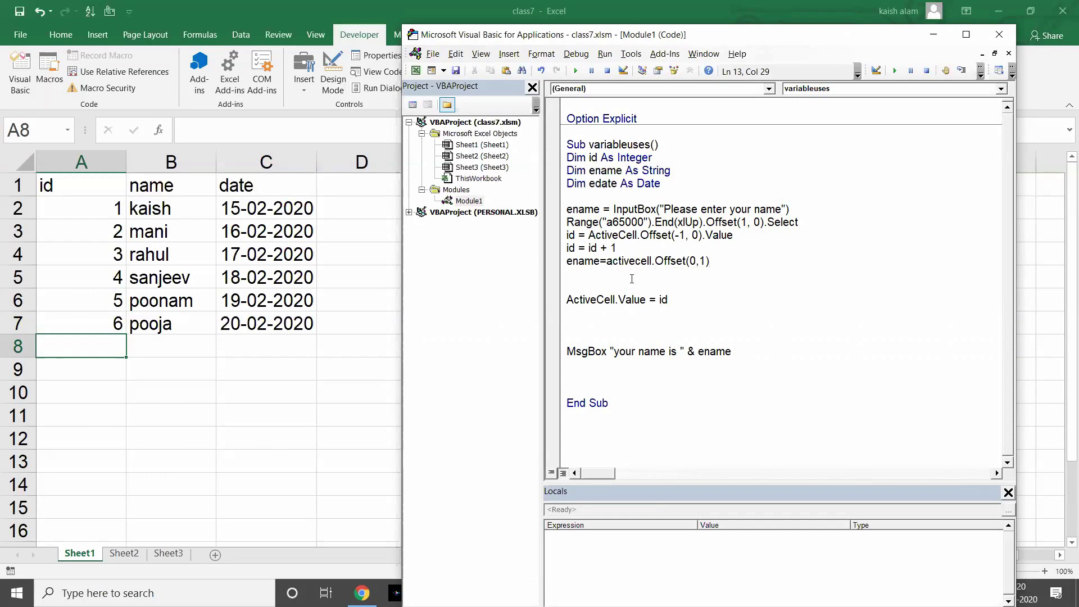
type(".Value")
left_click(674, 281)
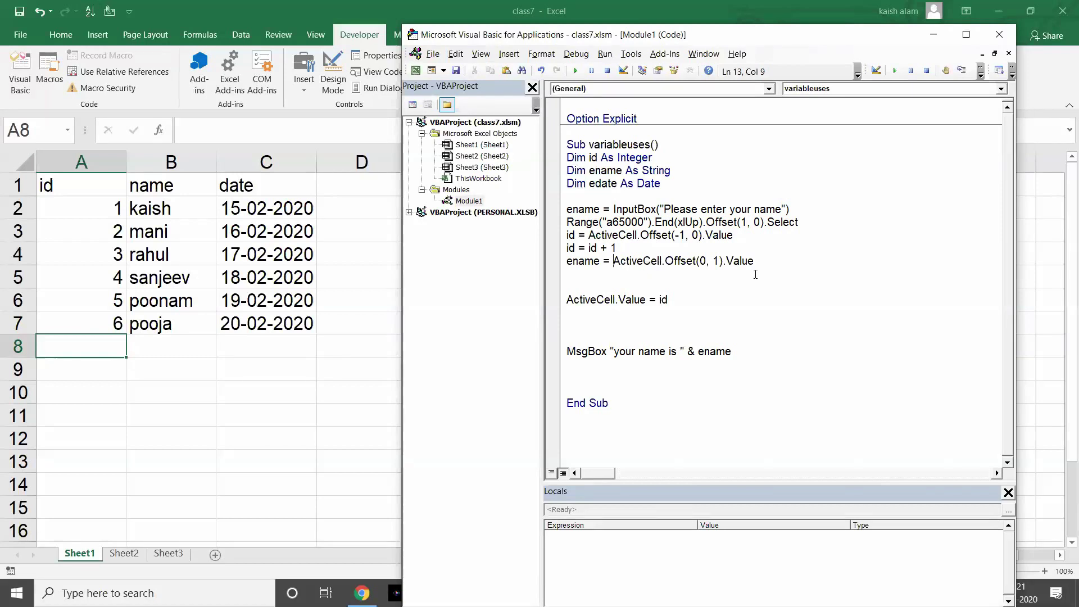
- Replace the ename ActiveCell.Offset expression with 'input', dismissing the compile error
key("shift+Right")
key("shift+Right")
key("shift+Right")
key("shift+Right")
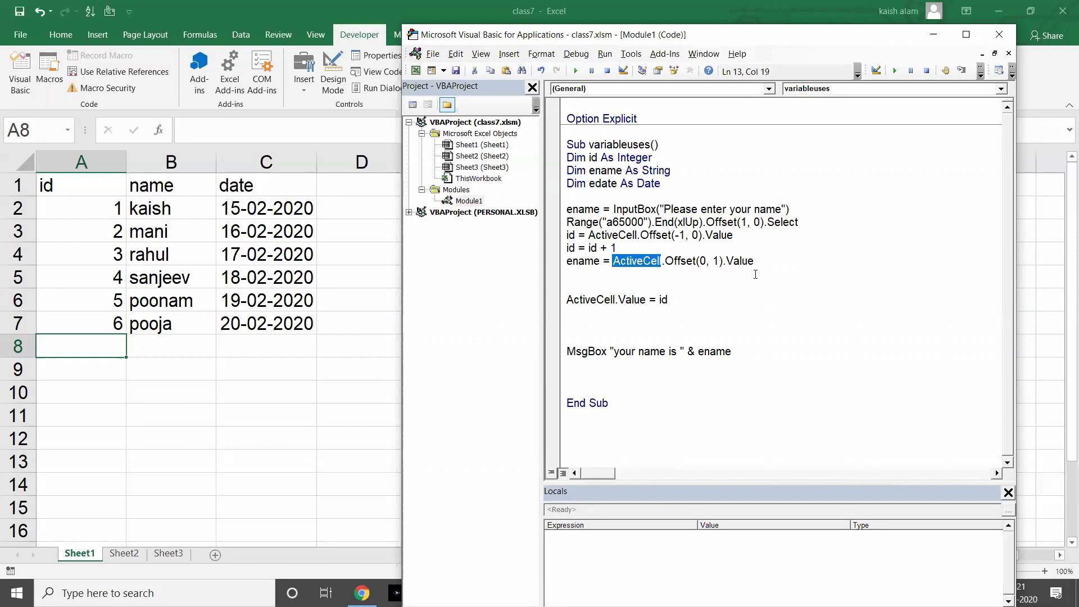
key("shift+Right")
key("shift+Right")
key("shift+Right")
key("shift+Right")
key("shift+Right")
key("shift+Right")
key("shift+Right")
key("shift+Right")
key("shift+Right")
key("shift+Right")
key("shift+Right")
key("shift+Right")
key("shift+Right")
key("shift+Right")
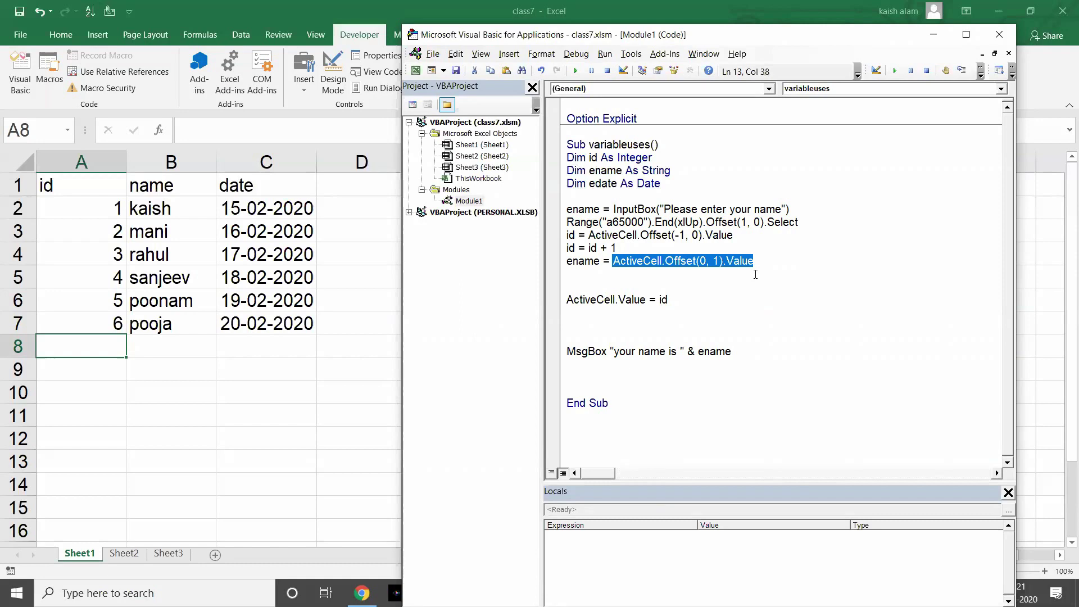
key("BackSpace")
type("input")
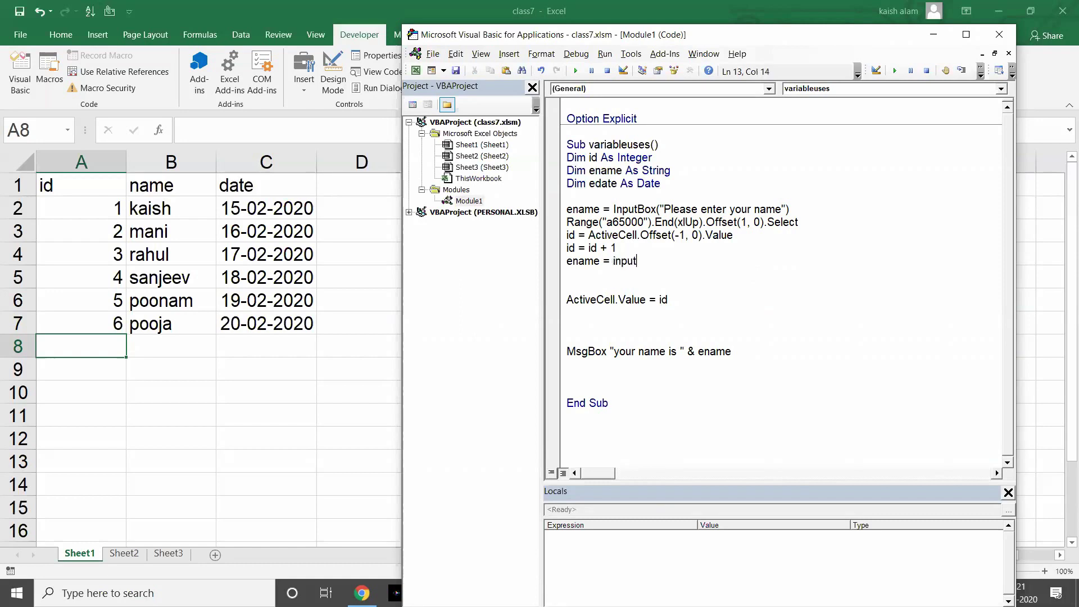
left_click(754, 274)
key("Return")
- Cut the original ename = InputBox name prompt line and paste it below id = id + 1
left_click_drag(567, 209, 578, 210)
key("shift+Right")
key("shift+Right")
key("shift+Right")
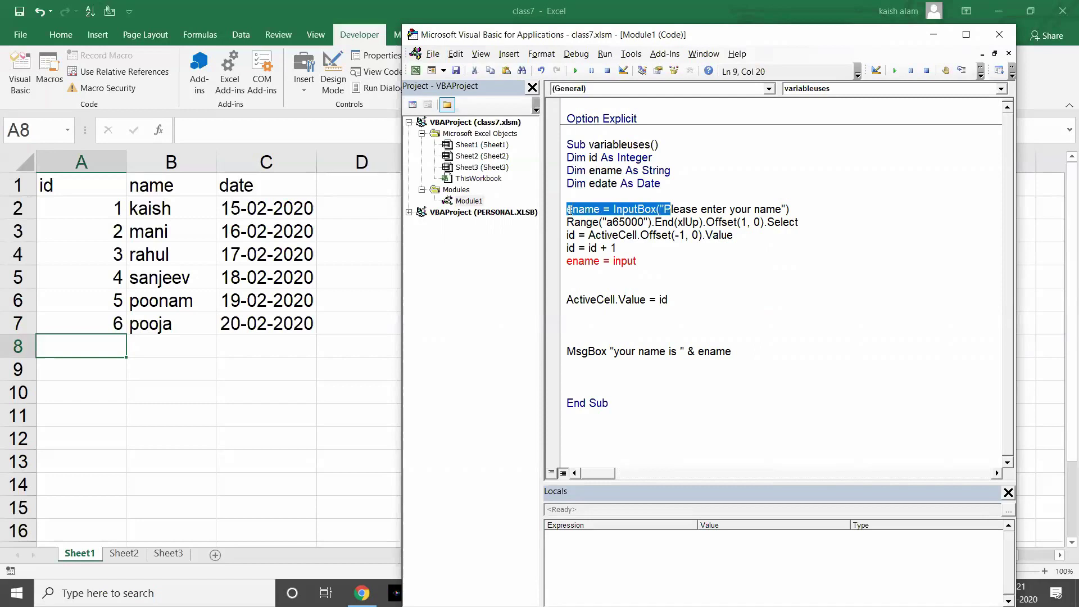
key("shift+Right")
key("shift+Right")
key("shift+Right")
key("shift+Right")
key("shift+Right")
key("shift+Right")
key("shift+Right")
key("shift+Right")
key("ctrl+c")
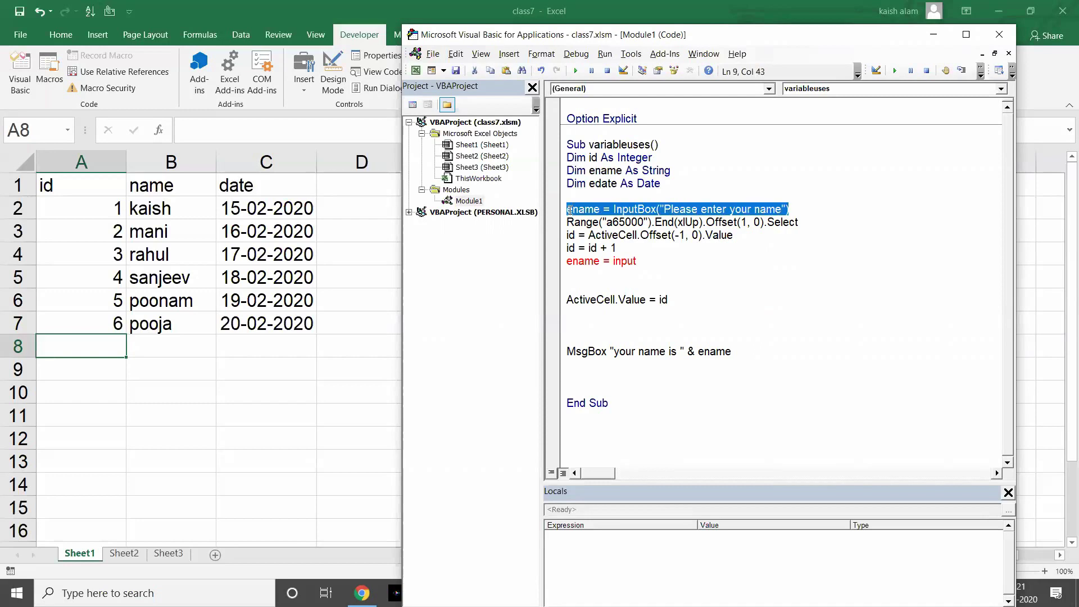
key("Delete")
left_click(647, 264)
key("BackSpace")
key("BackSpace")
key("BackSpace")
key("BackSpace")
key("BackSpace")
key("BackSpace")
key("BackSpace")
key("BackSpace")
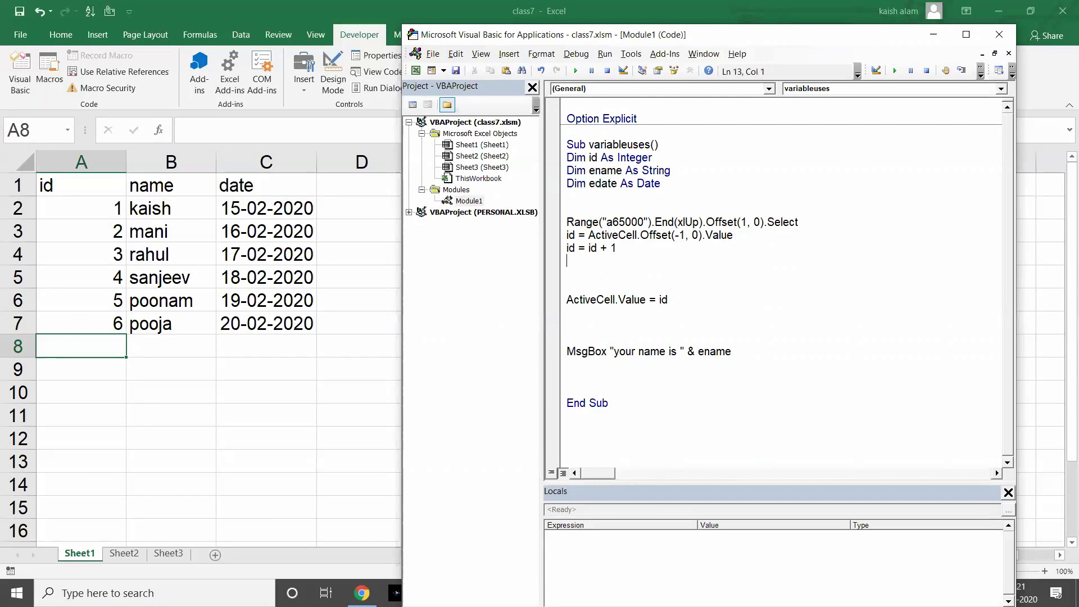
key("ctrl+v")
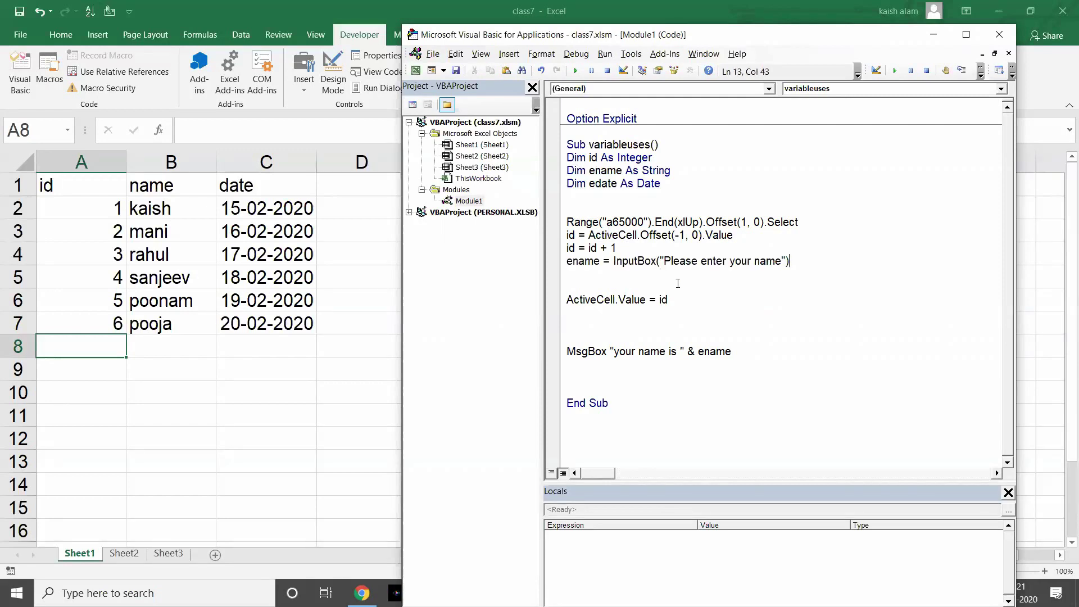
- Add ActiveCell.Offset(0, 1).Value = ename below ActiveCell.Value = id
left_click(671, 315)
type("activece")
type("ll")
type(".of")
key("Tab")
type("(0")
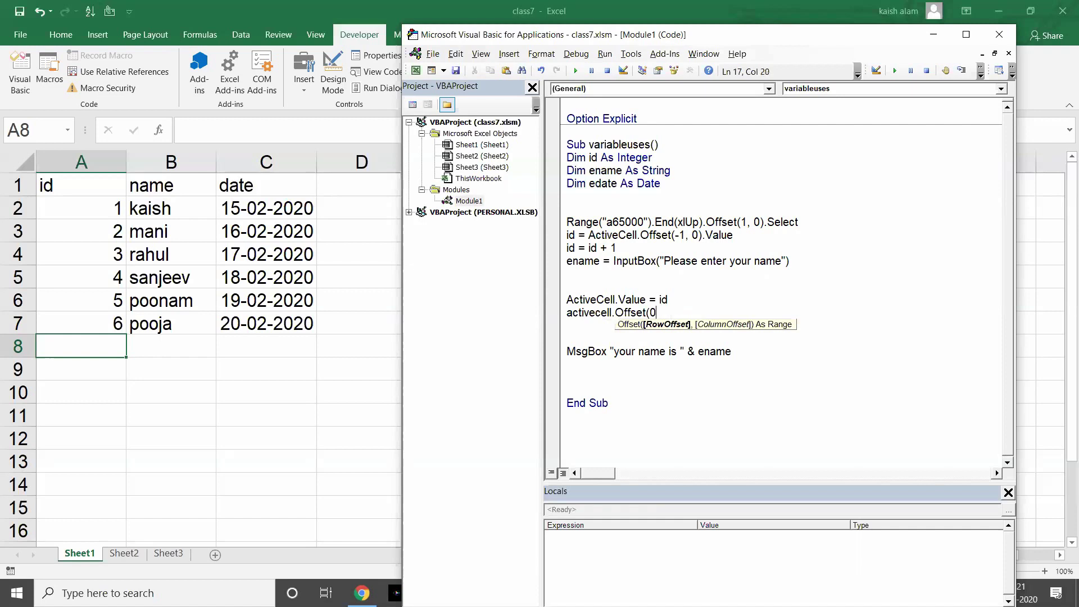
type(",1).valu")
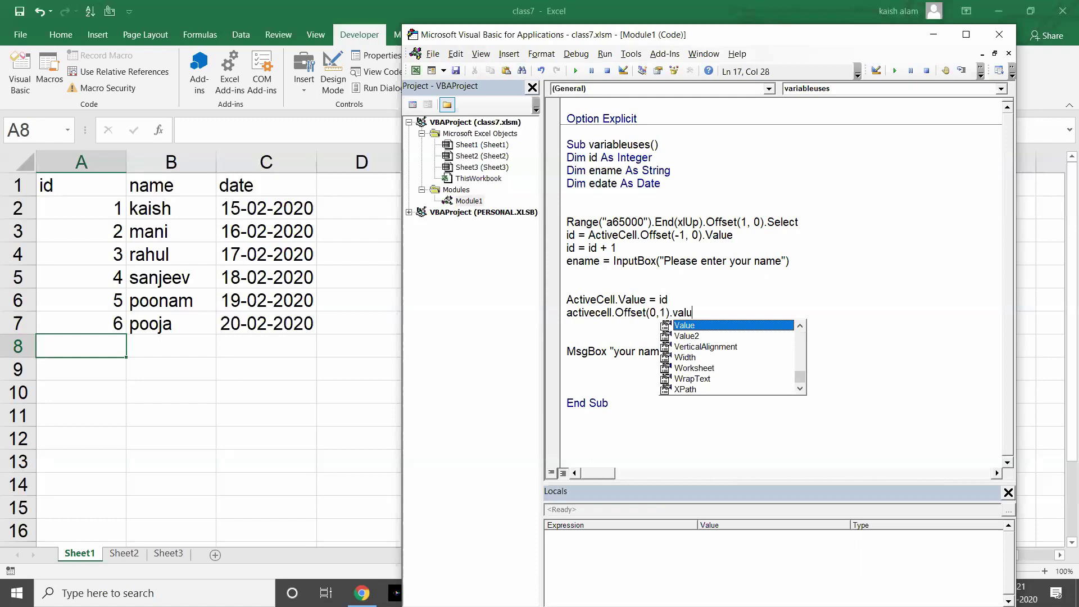
key("Tab")
type("=ename")
key("Return")
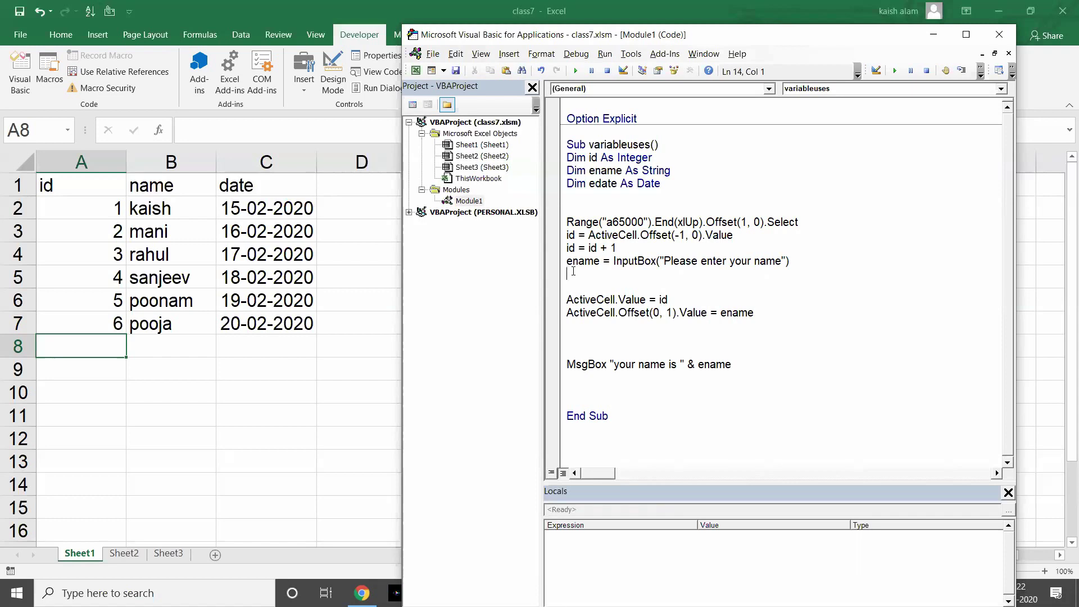
- Add edate = InputBox("Please enter your date") and ActiveCell.Offset(0, 2).Value = edate lines
type("edate = inputbox")
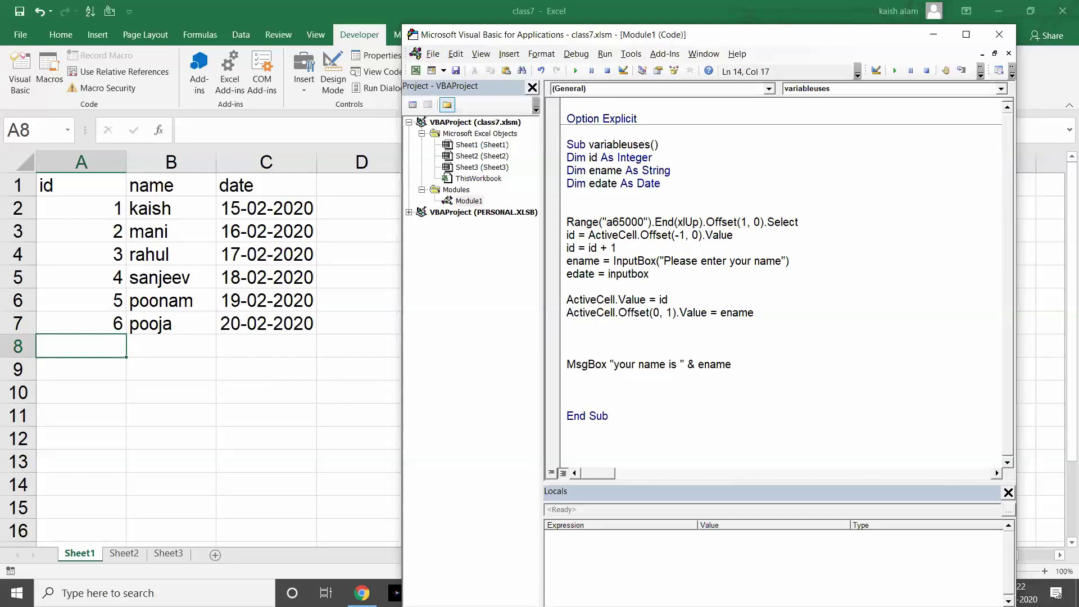
type("(")
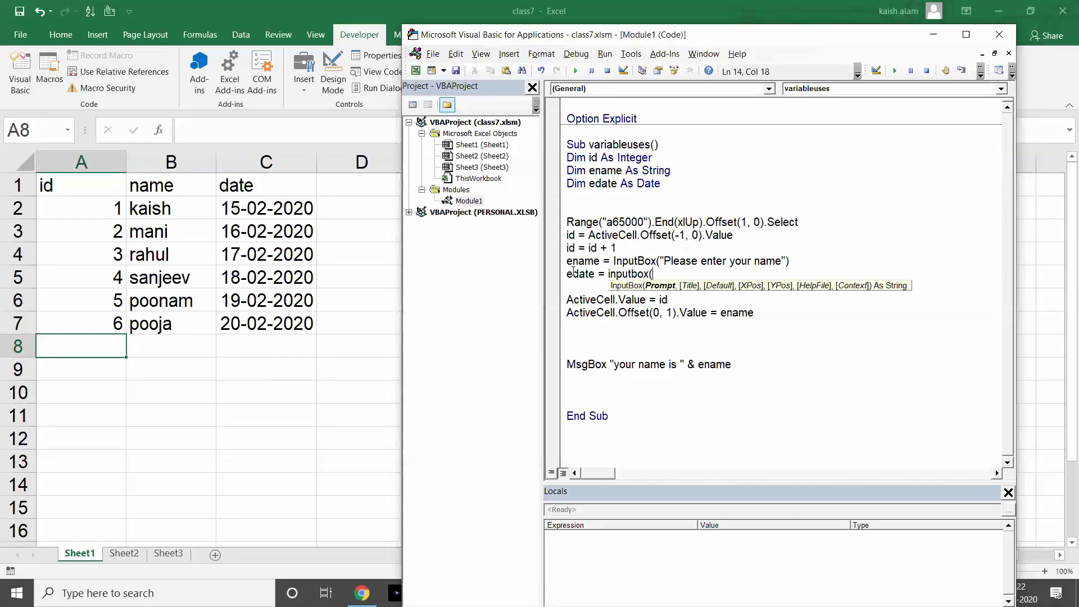
type("\"Please enter your date\"")
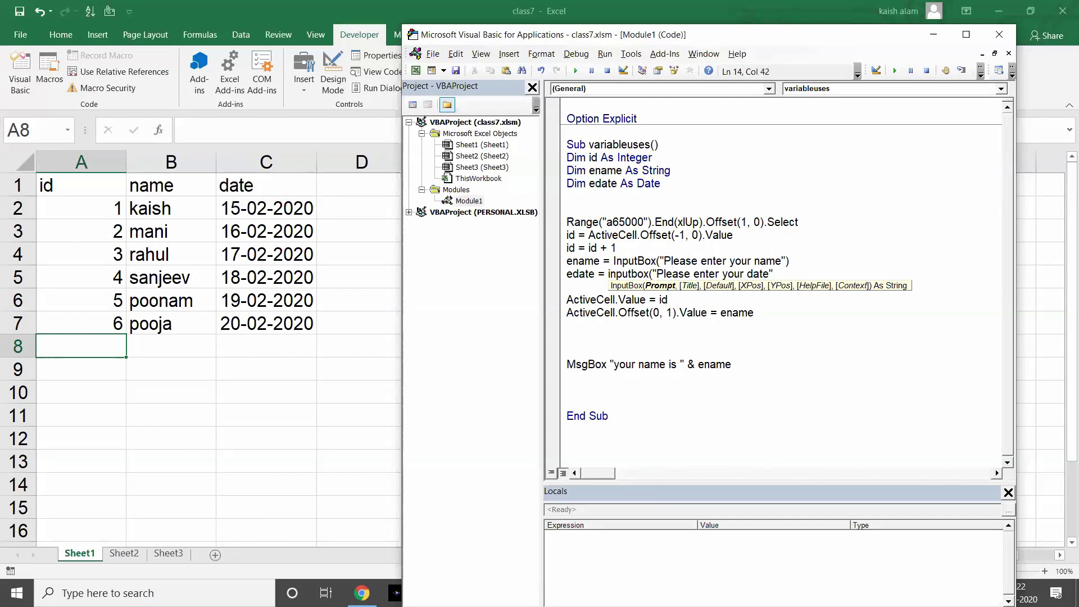
type(")")
key("Down")
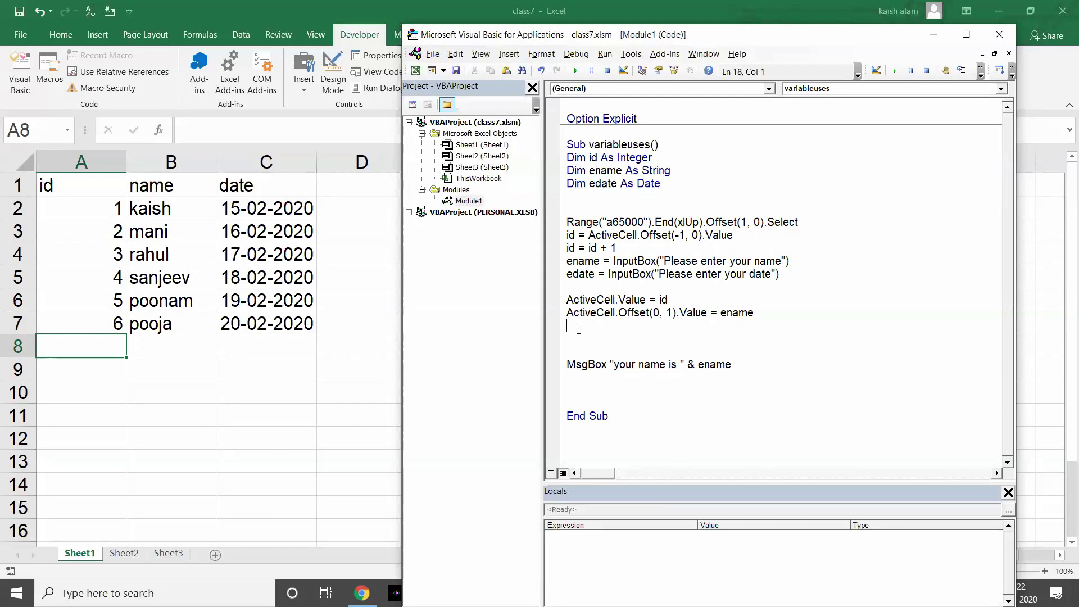
type("activecell.of")
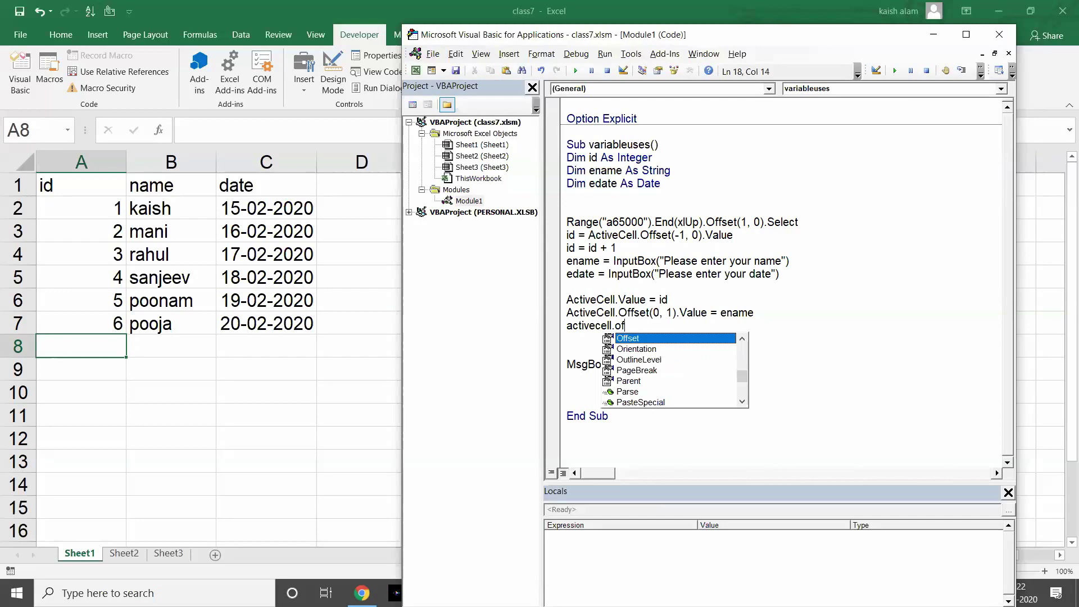
key("Tab")
type("(")
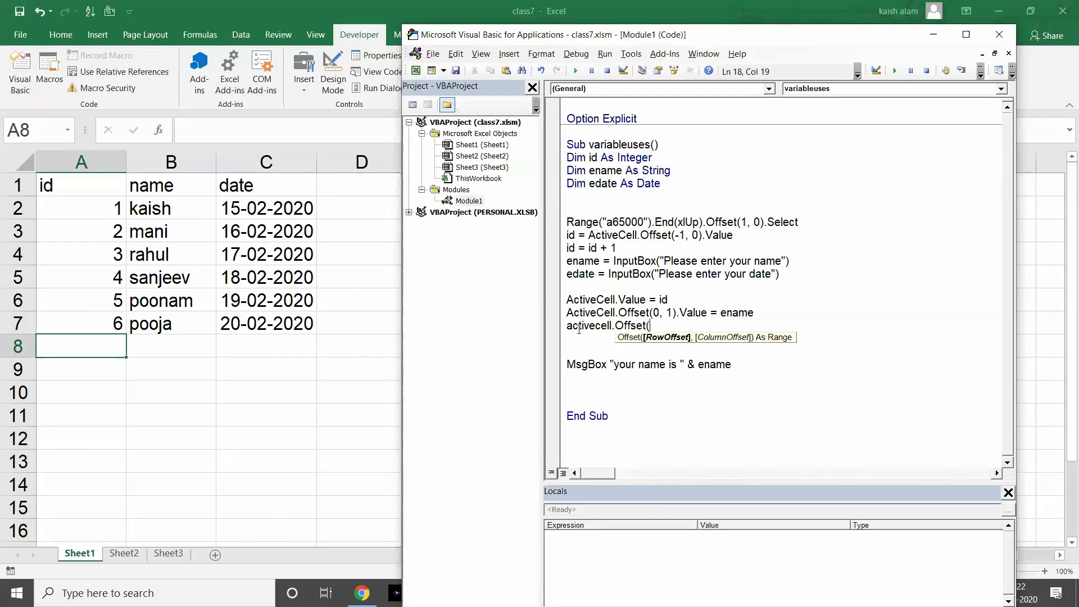
type("0")
type(",2")
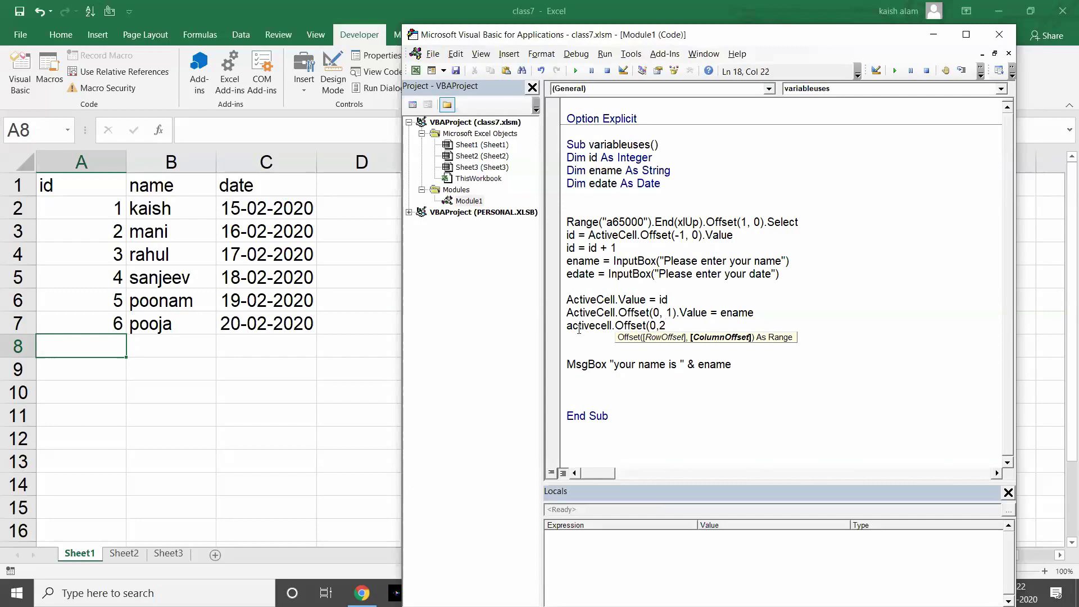
type(").valu")
key("Tab")
type("=")
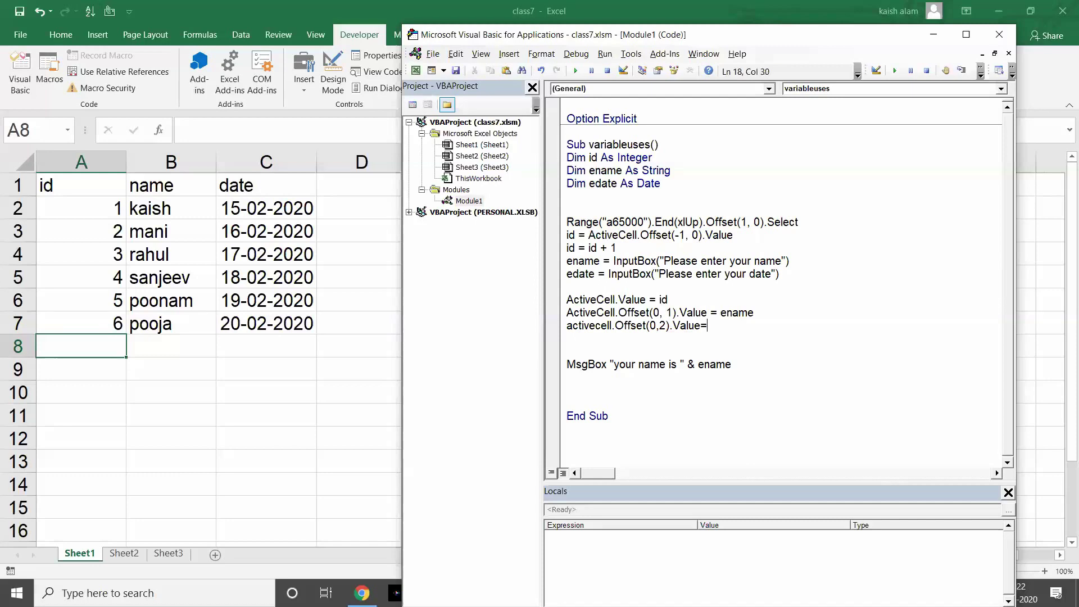
type("edate")
key("Return")
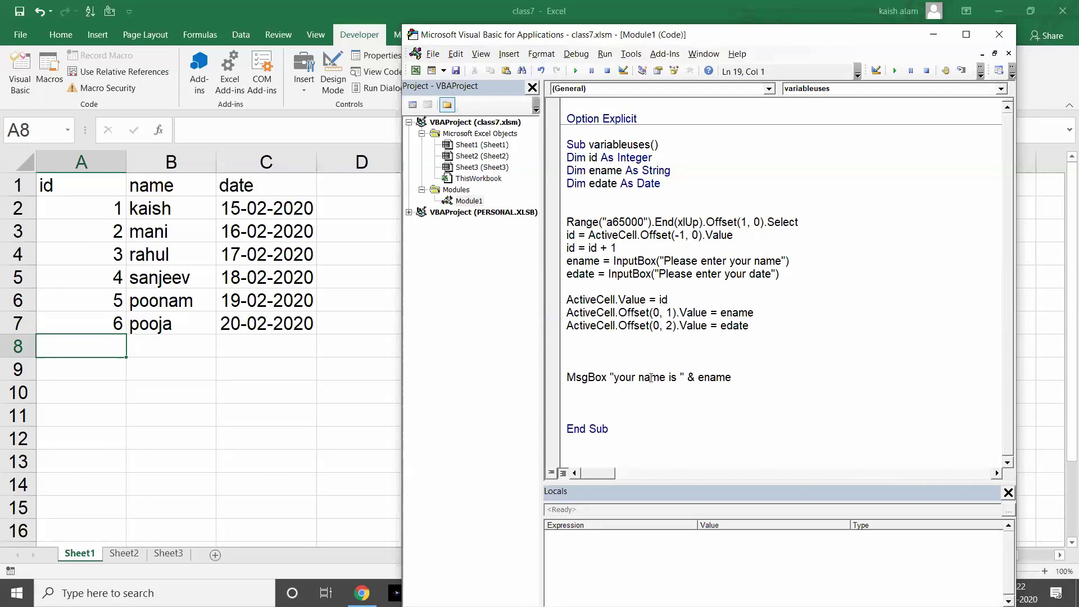
- Comment out the closing MsgBox line with an apostrophe
left_click(734, 383)
left_click(568, 377)
type("'")
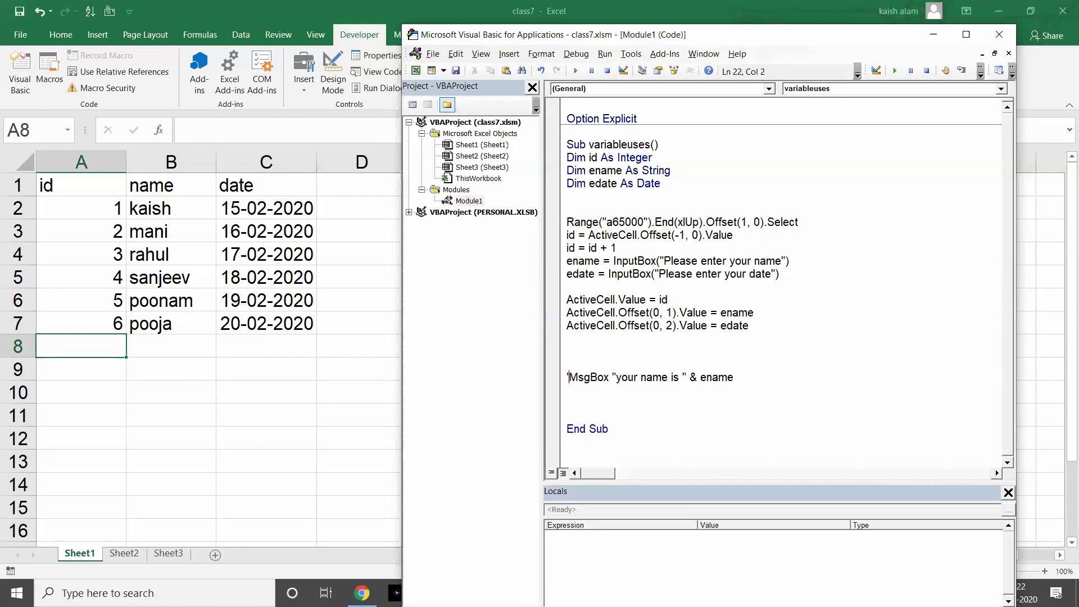
left_click(614, 363)
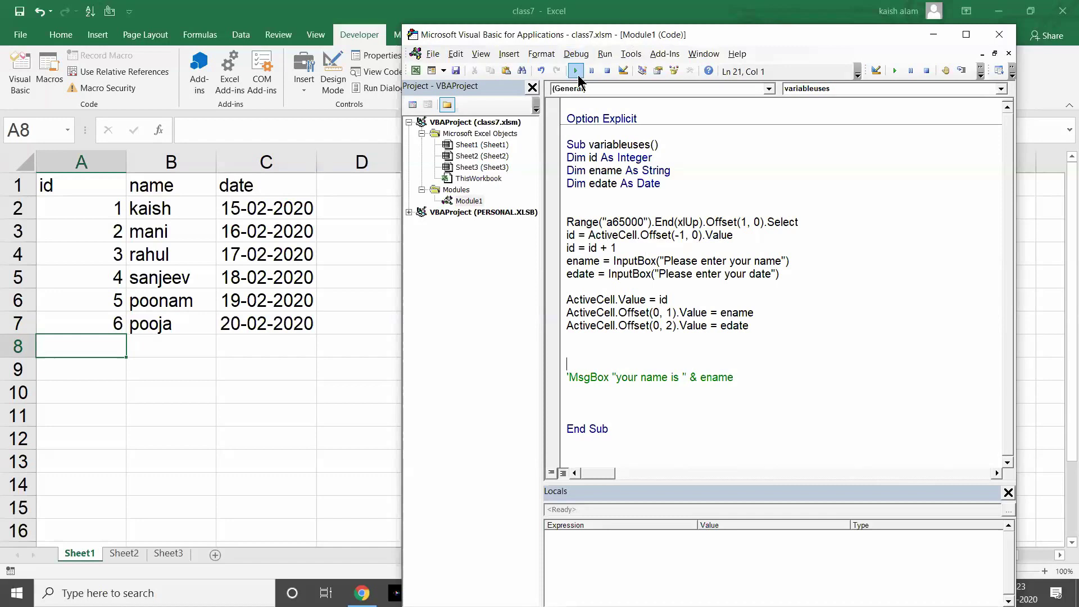
- Run the macro, entering a name and the date 1 june 2021 to add row 8
left_click(577, 72)
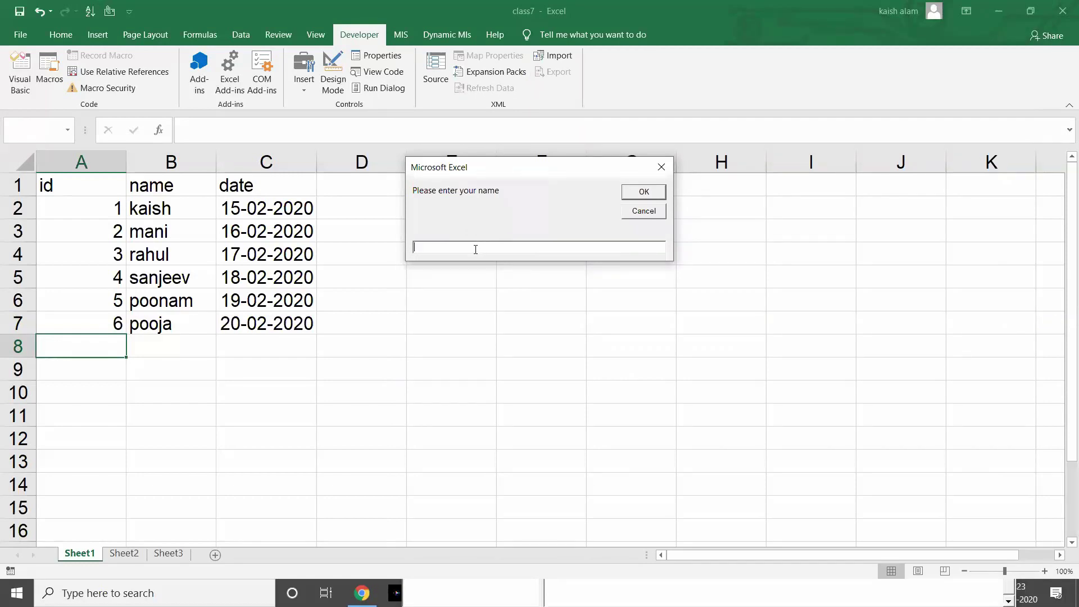
type("kaish")
key("Return")
type("1")
type(" june 2021")
key("Return")
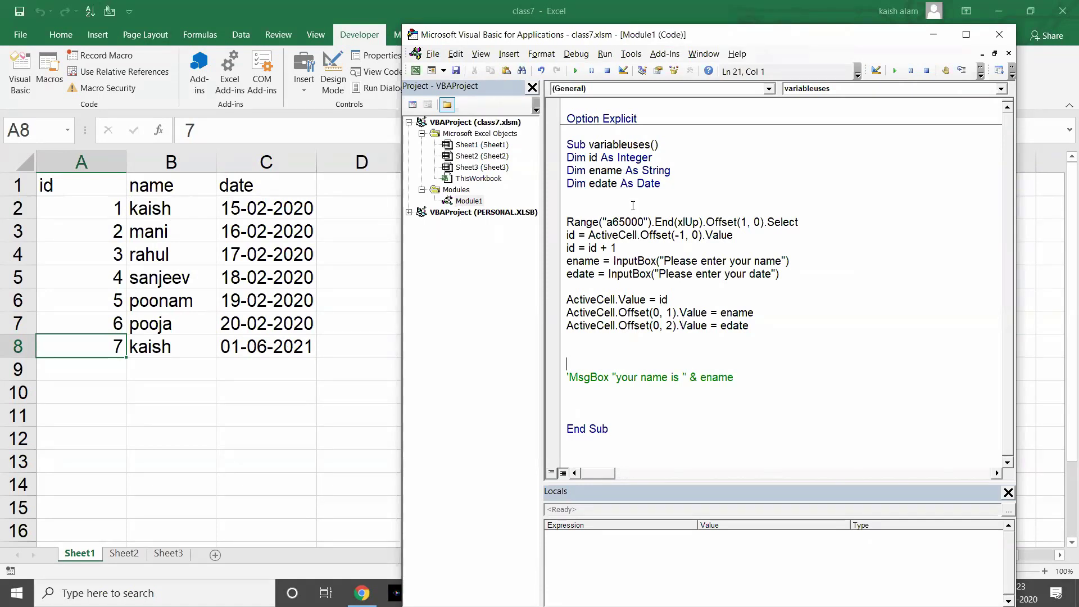
left_click(573, 71)
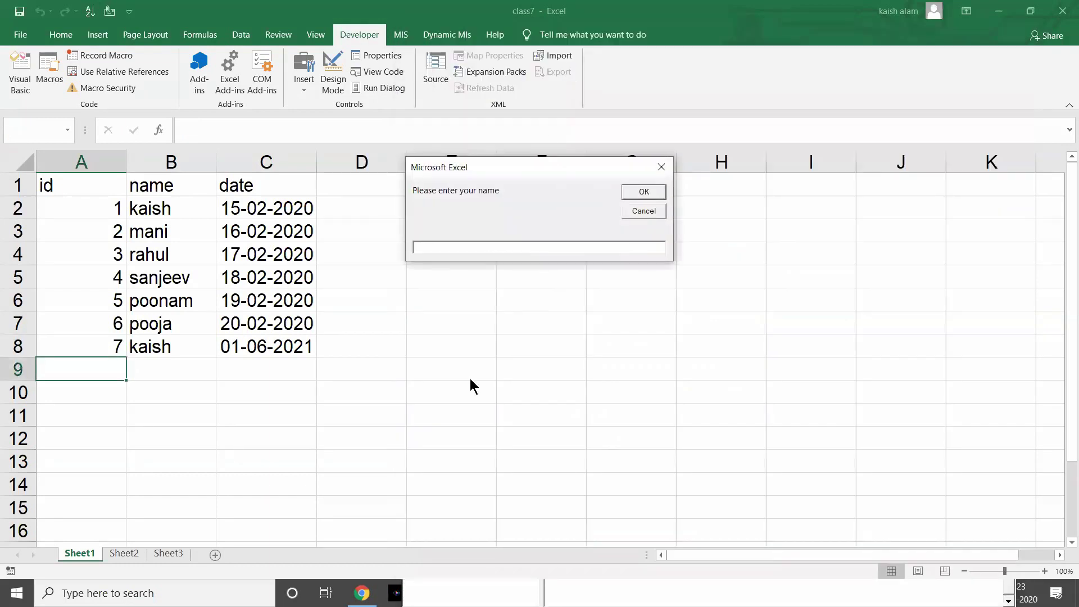
type("ra")
type("hul")
key("Return")
type("1st jaan 2018")
key("Return")
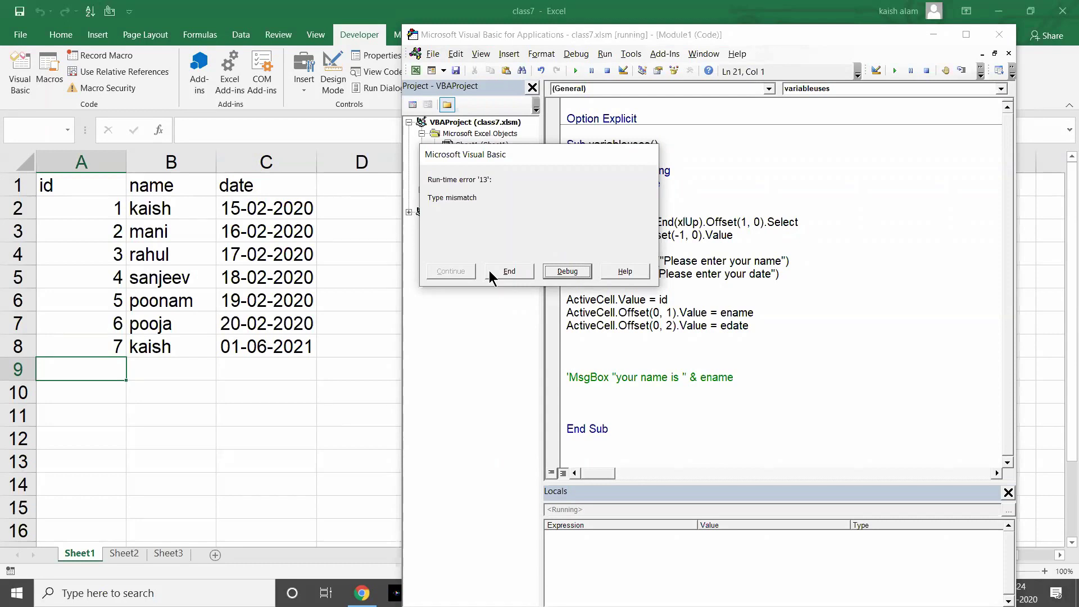
left_click(489, 271)
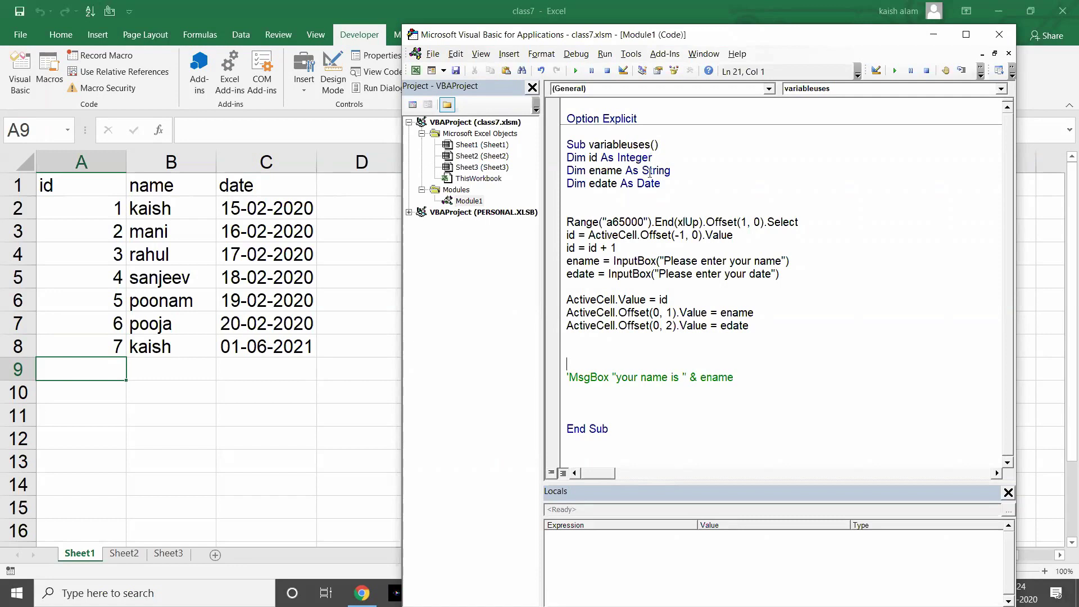
- Change the last id in cell A8 from 7 to 366666
left_click(107, 344)
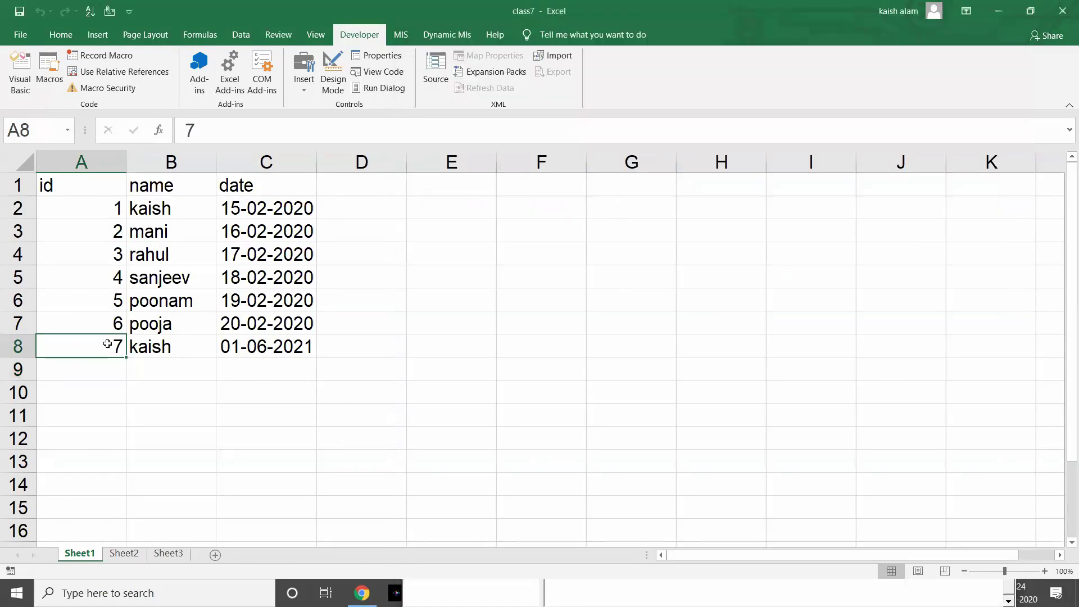
type("3666")
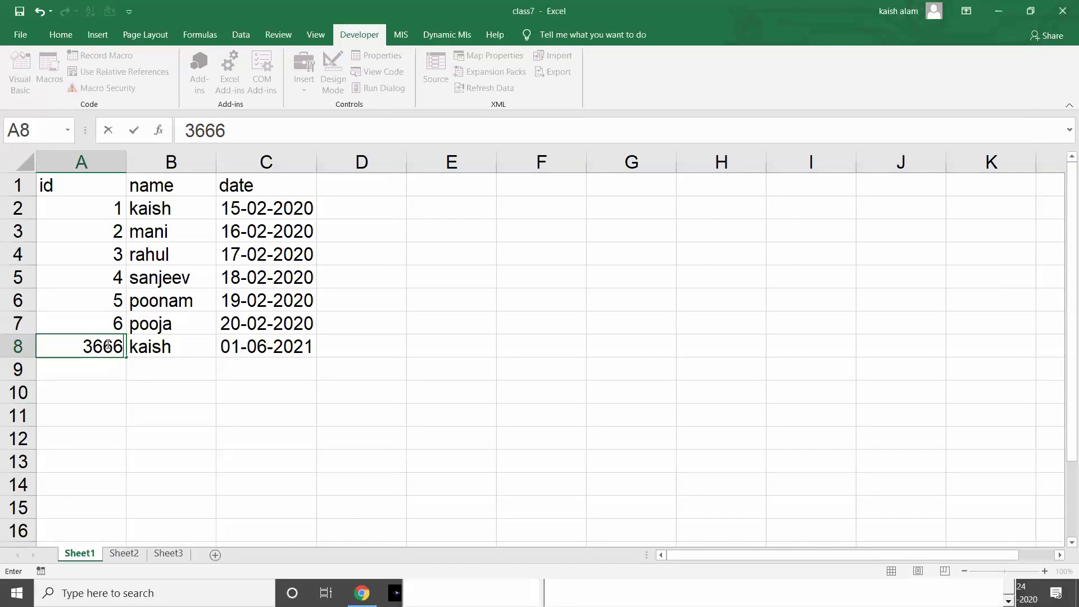
type("66")
key("Return")
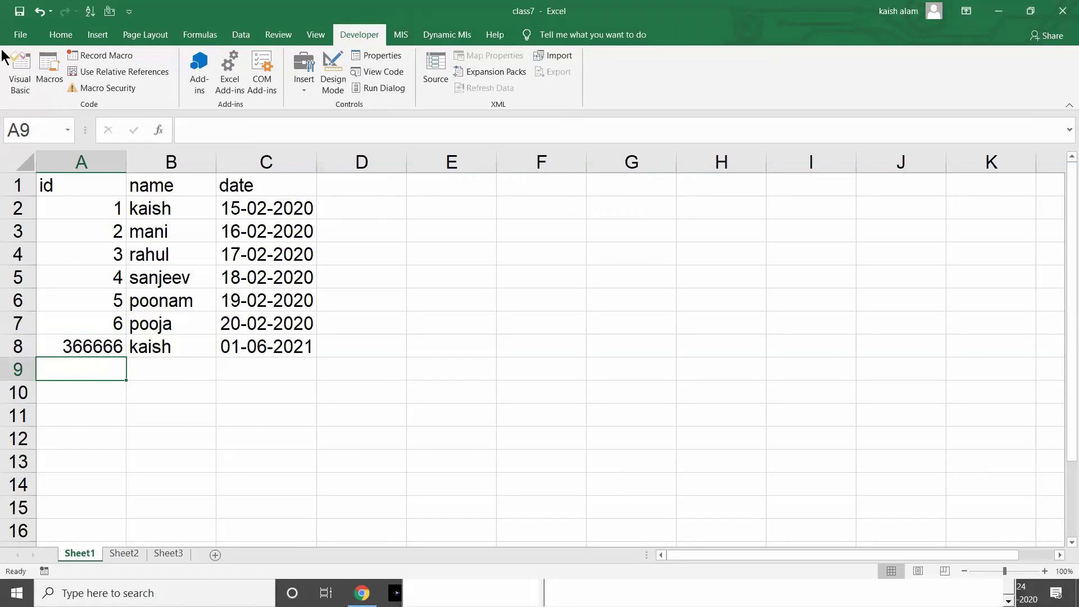
- Run the macro from the VBA editor and go to the line raising the Overflow error
left_click(20, 70)
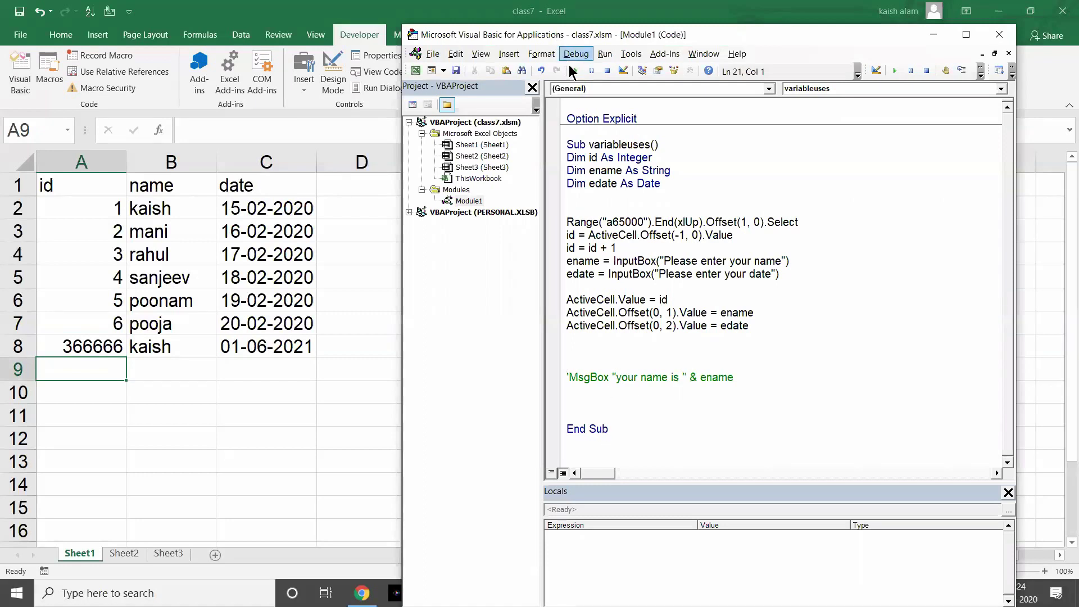
left_click(575, 72)
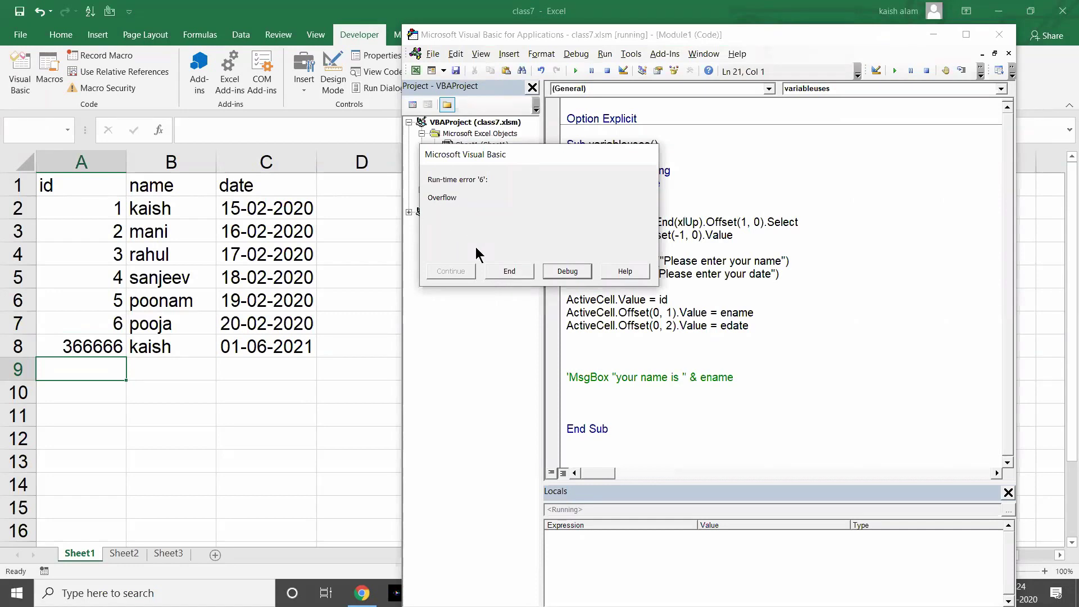
left_click(562, 270)
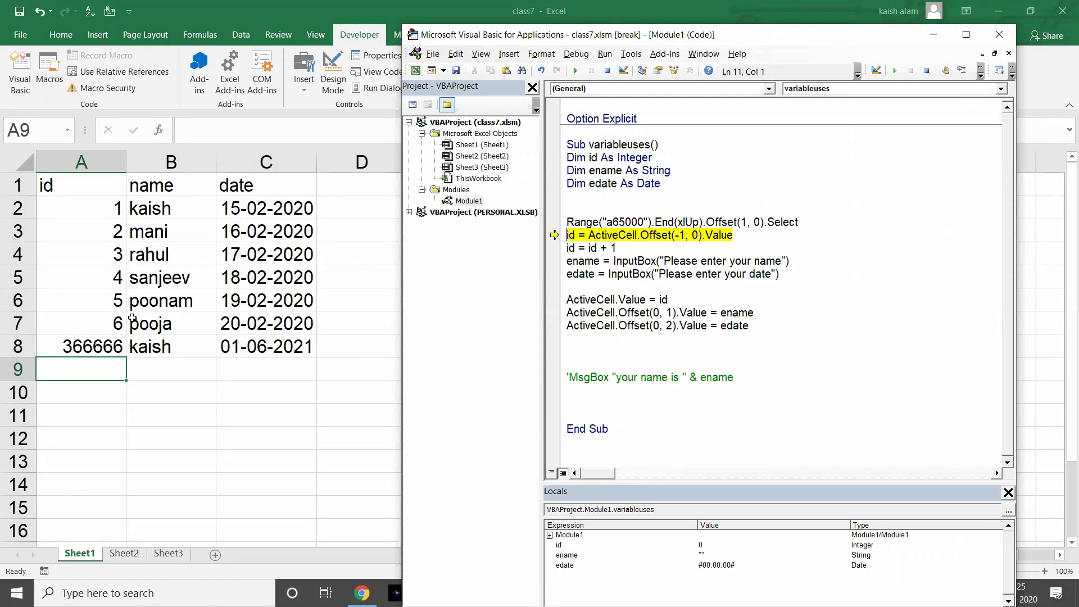
- Return to the worksheet, open Excel's Help pane, then switch to Chrome
left_click(320, 230)
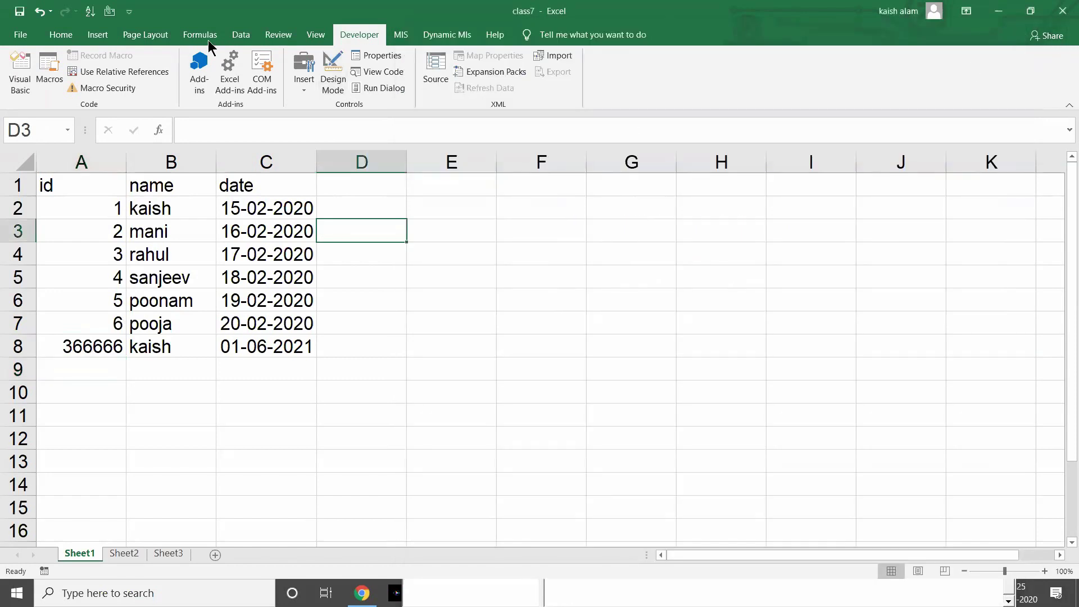
left_click(492, 37)
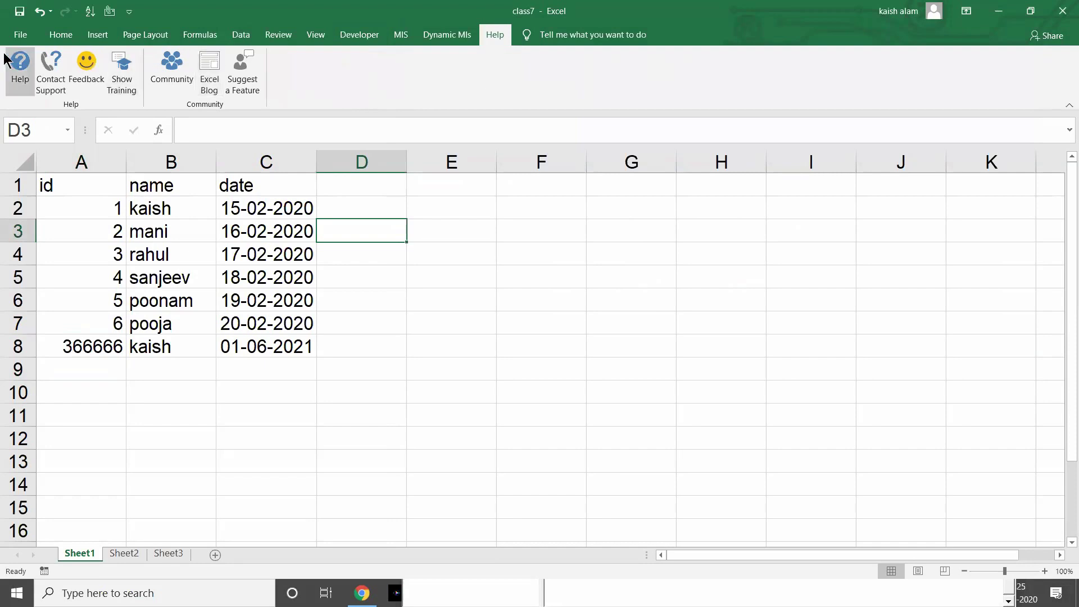
left_click(17, 65)
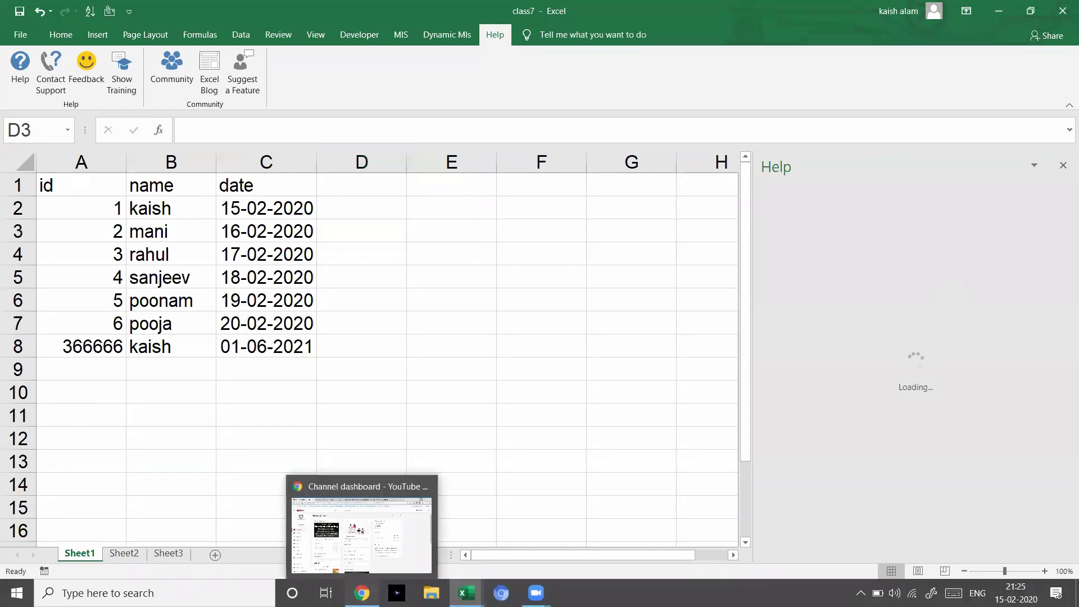
left_click(362, 593)
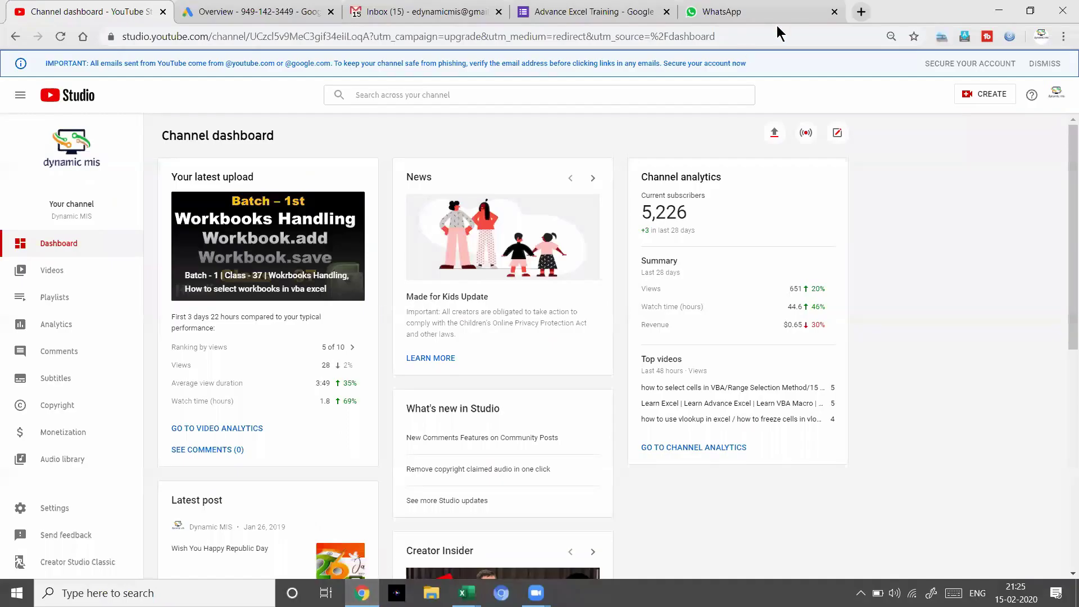
- Open google.com and search for 'data type in vba excel'
left_click(415, 11)
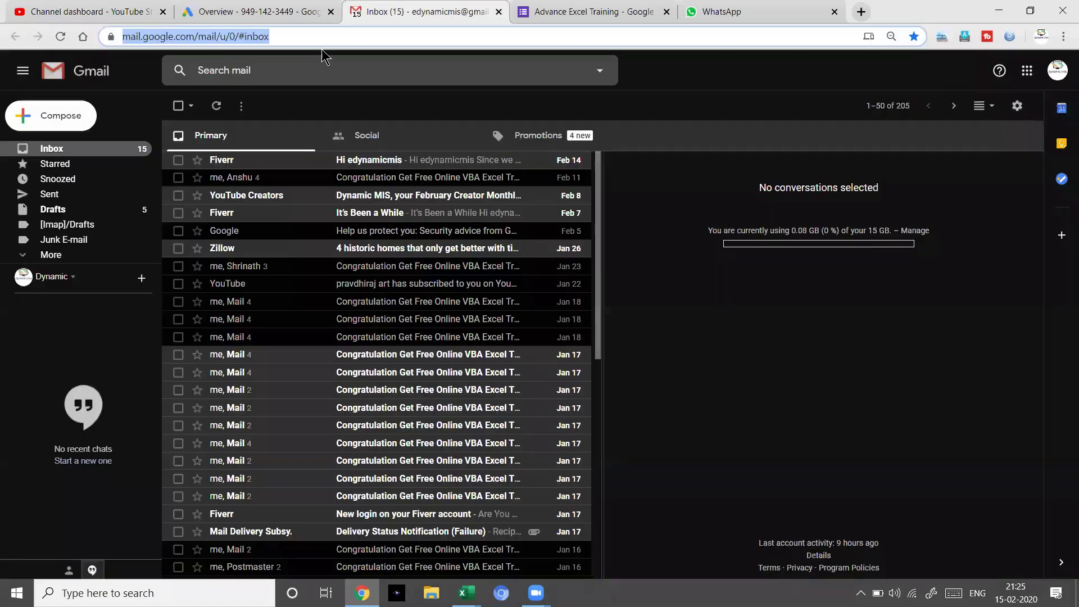
type("goo")
key("Return")
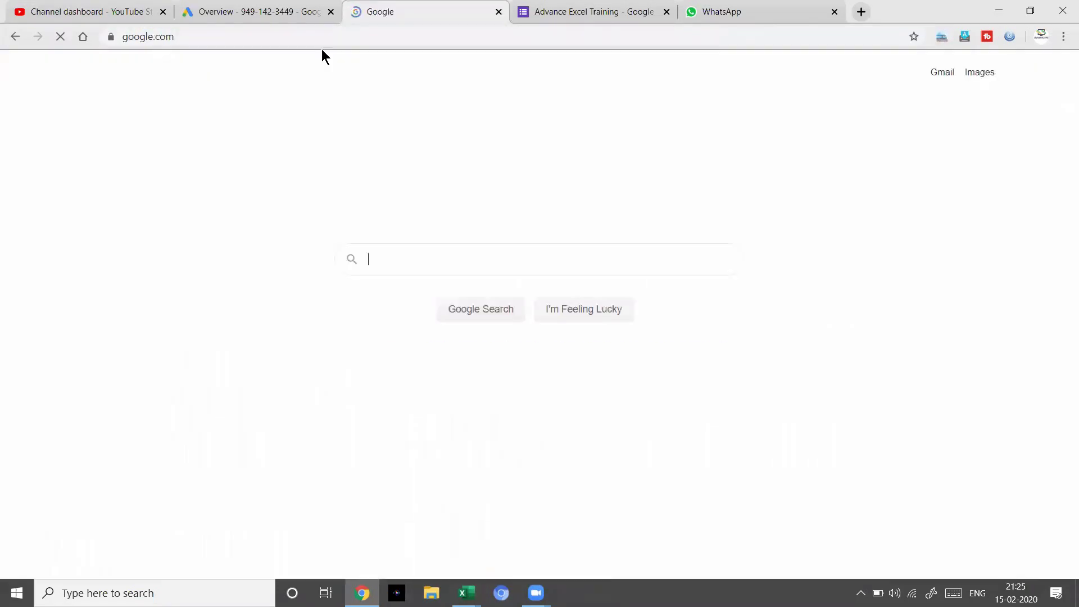
type("date")
key("BackSpace")
type("a type in ")
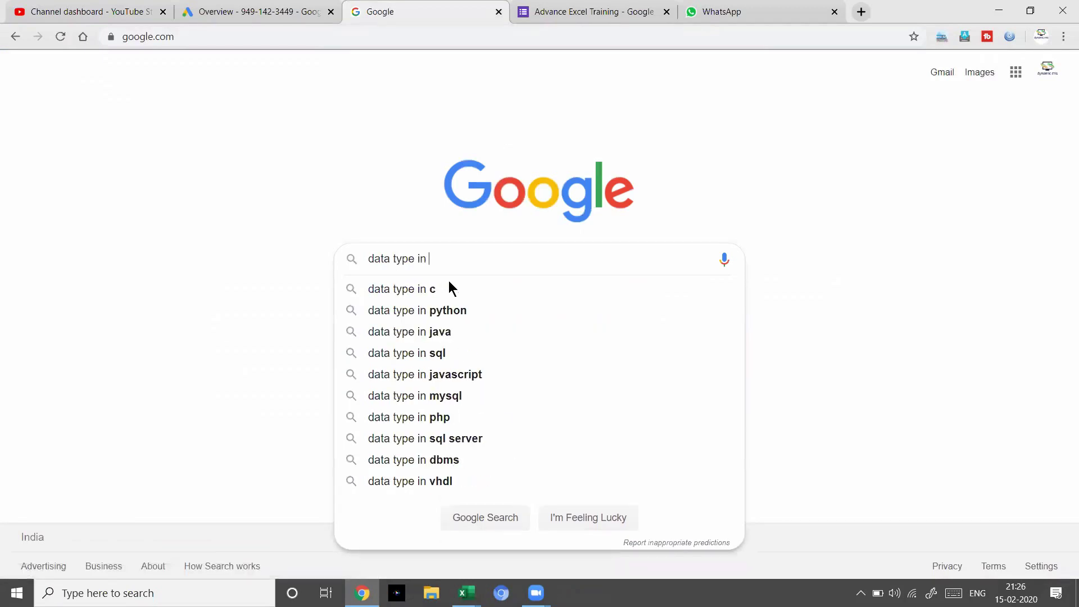
type("vba excel")
key("Return")
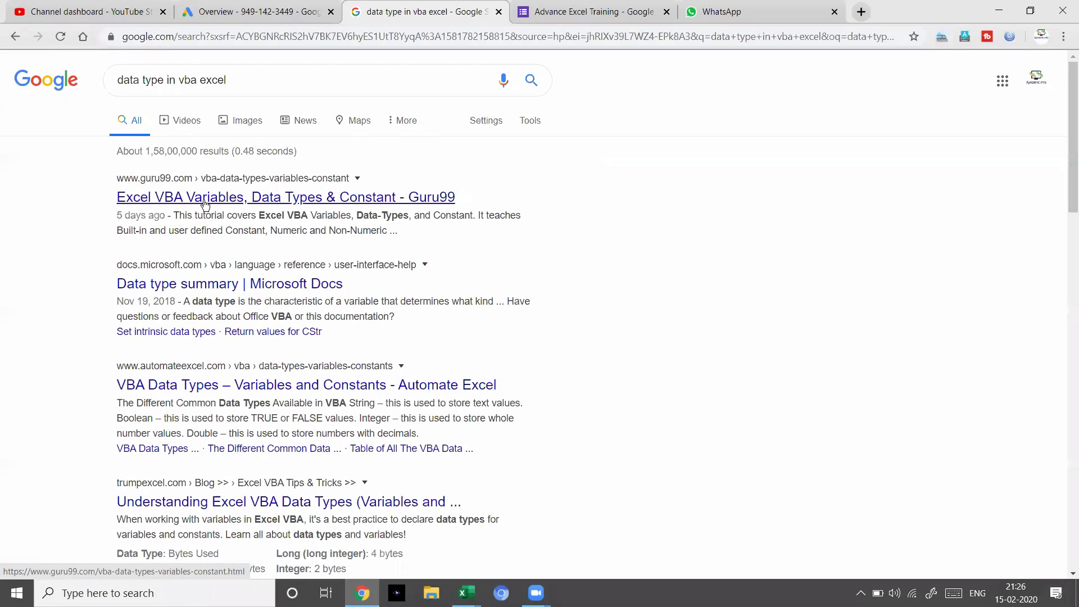
- Open the 'Data type summary | Microsoft Docs' result and scroll through its data type table
left_click(195, 279)
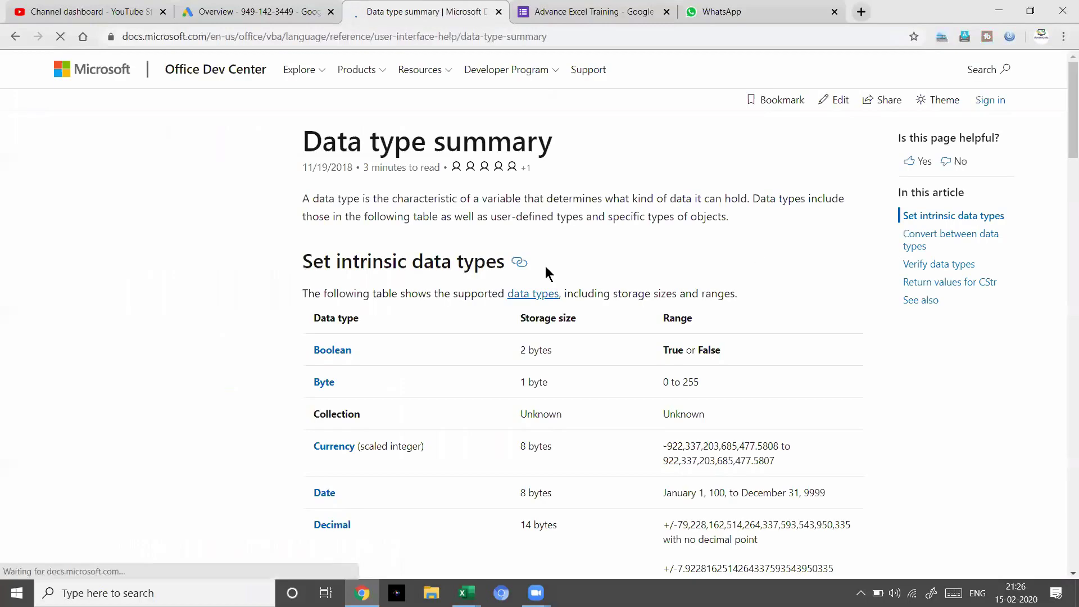
scroll(534, 311, "down", 7)
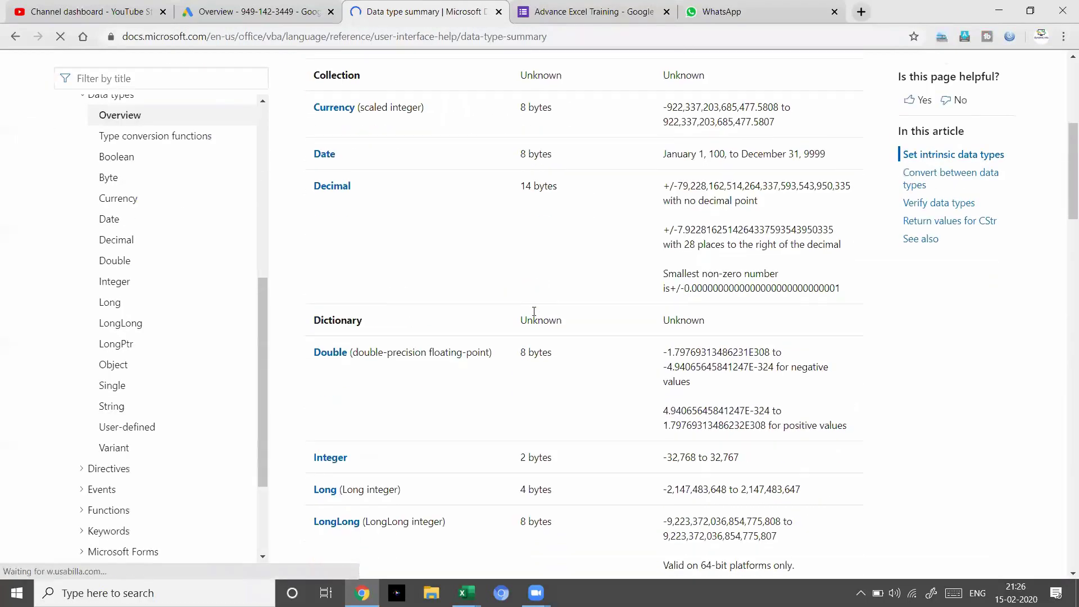
scroll(534, 312, "down", 4)
scroll(534, 312, "down", 5)
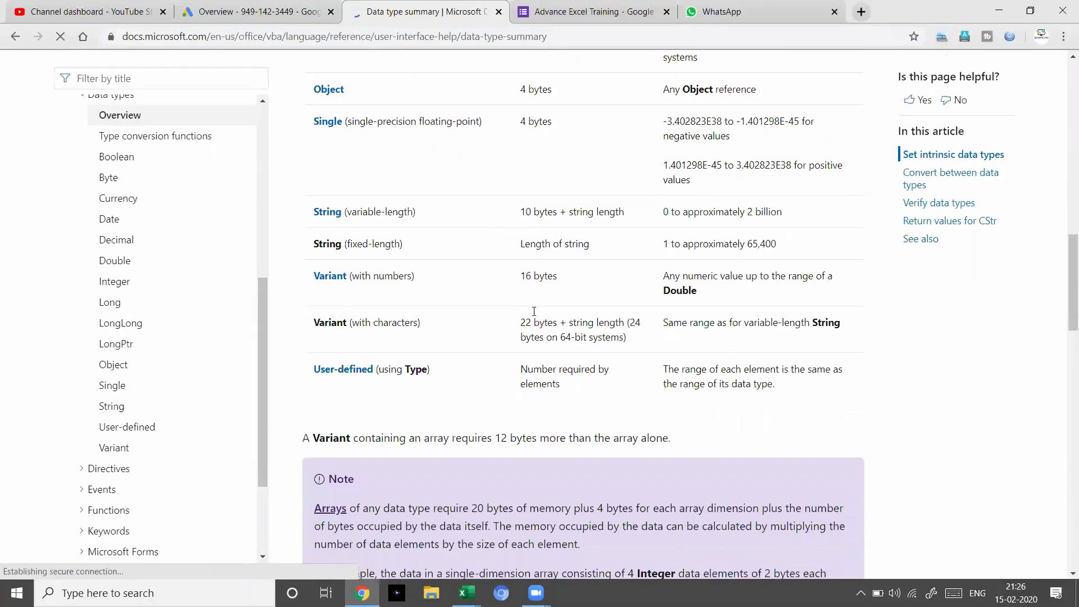
scroll(534, 312, "down", 2)
scroll(534, 317, "down", 7)
scroll(534, 318, "down", 3)
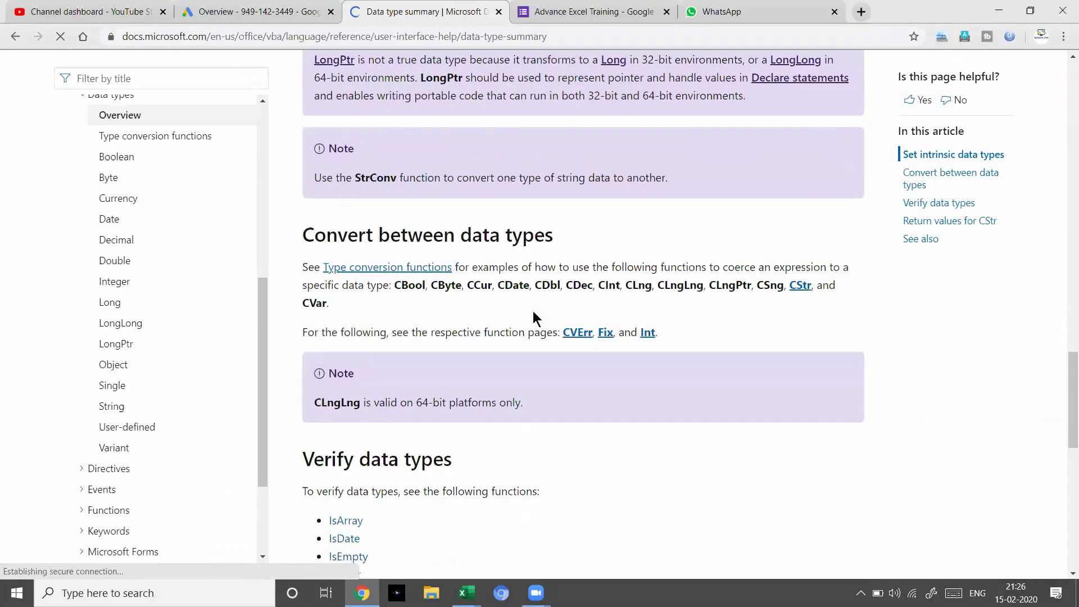
scroll(534, 318, "down", 9)
scroll(534, 318, "down", 1)
scroll(534, 318, "down", 3)
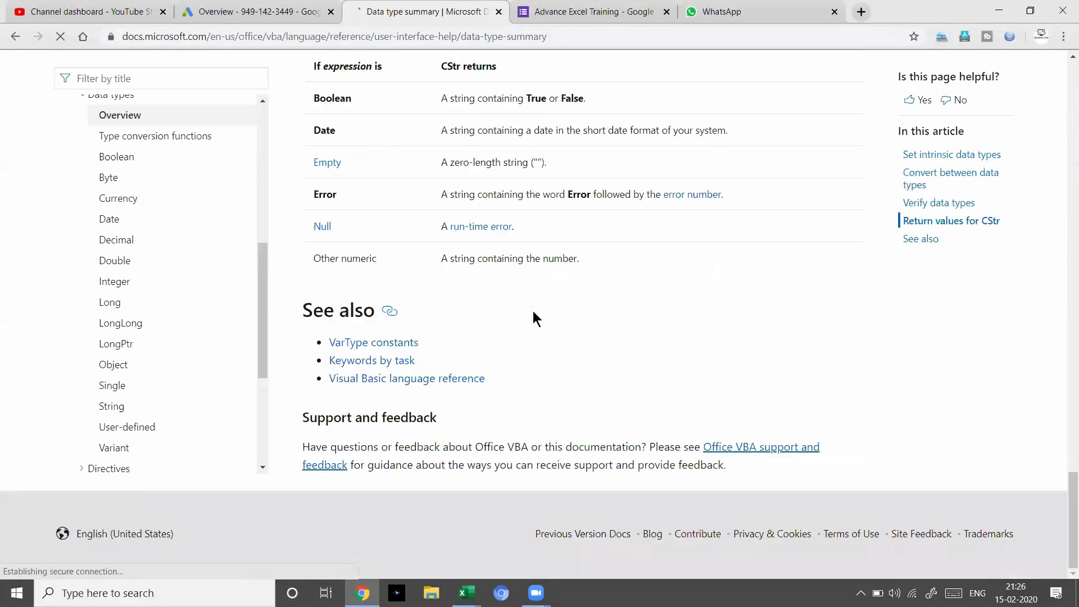
scroll(534, 311, "down", 1)
scroll(534, 312, "down", 2)
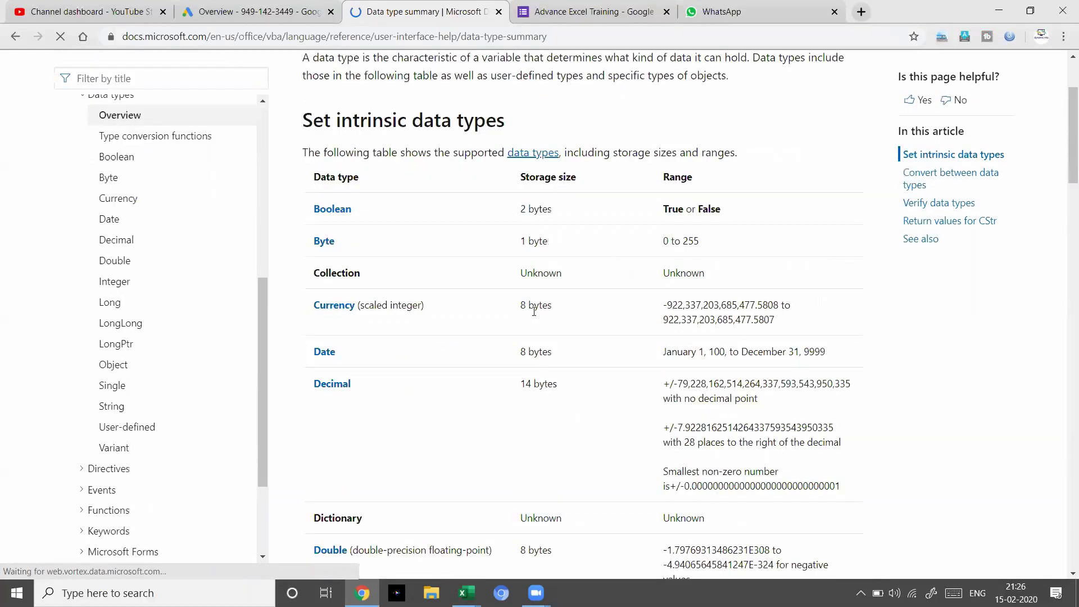
scroll(534, 312, "down", 1)
scroll(534, 310, "down", 1)
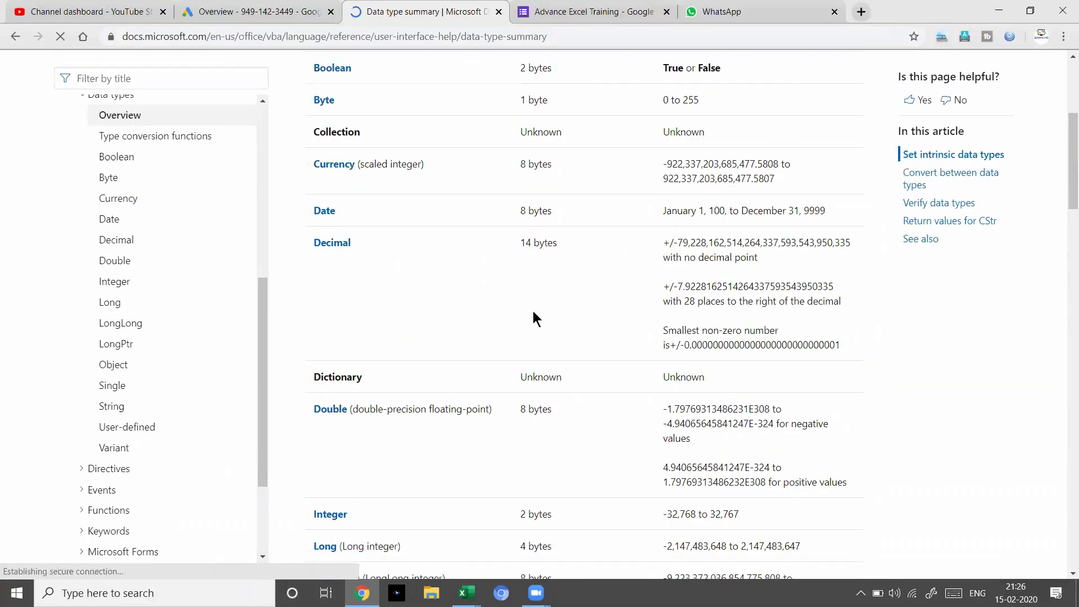
scroll(533, 312, "down", 1)
scroll(532, 311, "up", 3)
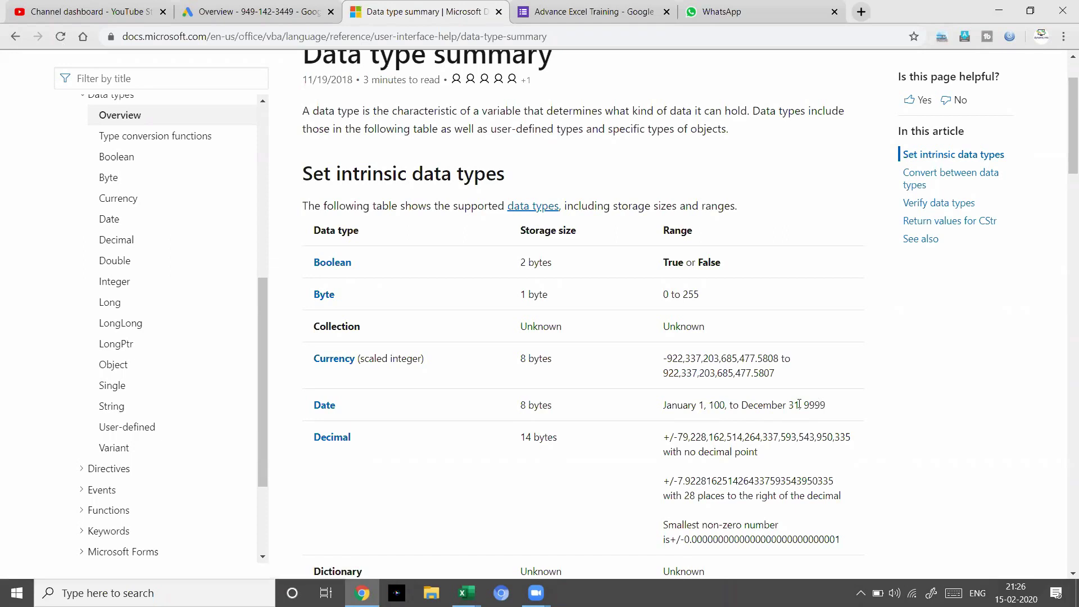
scroll(581, 420, "down", 3)
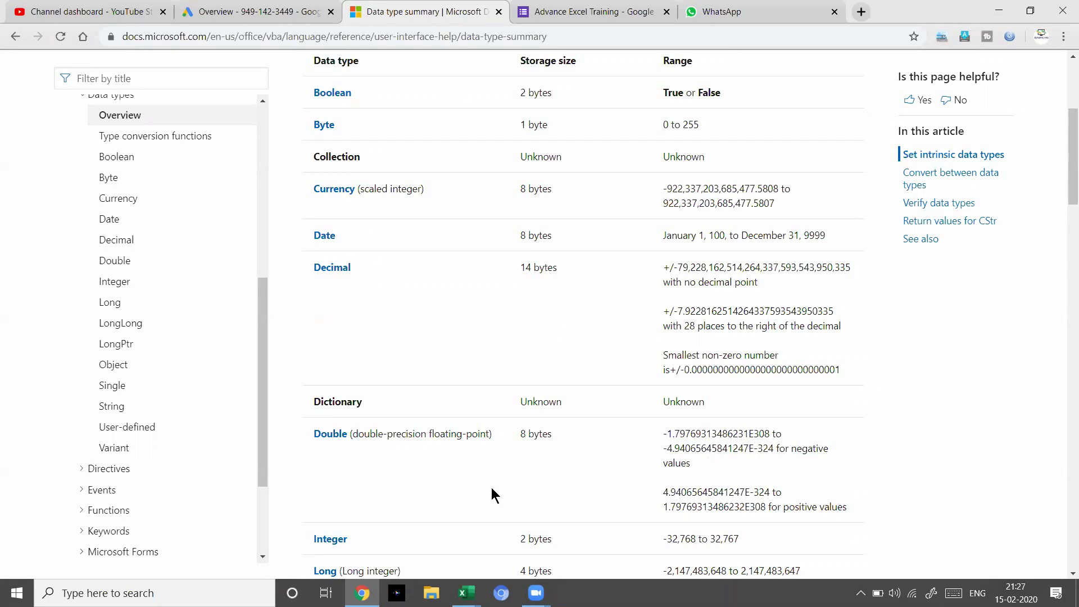
scroll(492, 494, "down", 1)
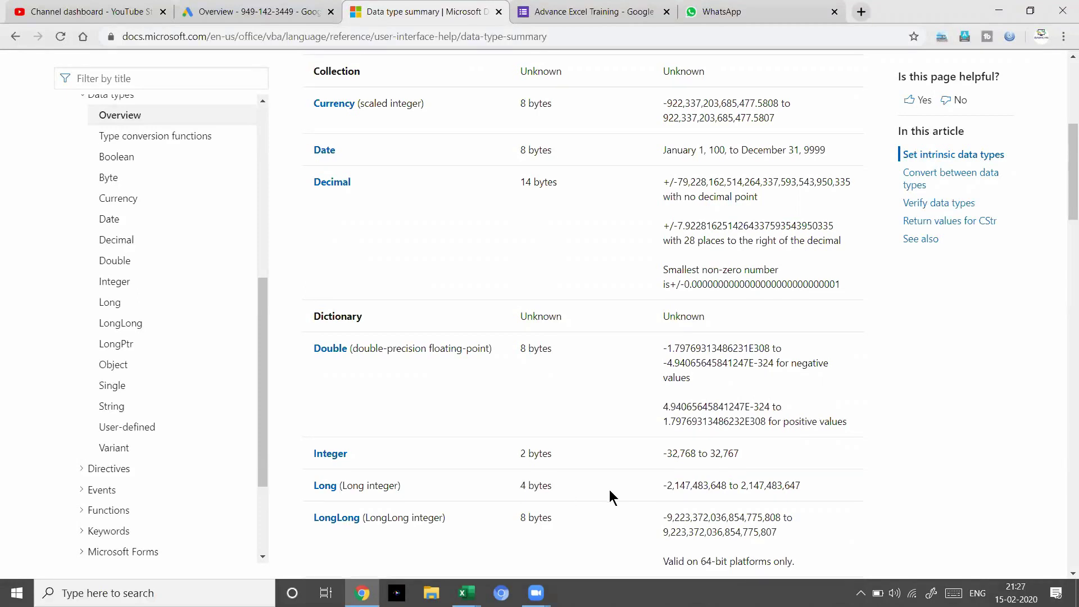
scroll(609, 490, "down", 3)
scroll(610, 492, "down", 2)
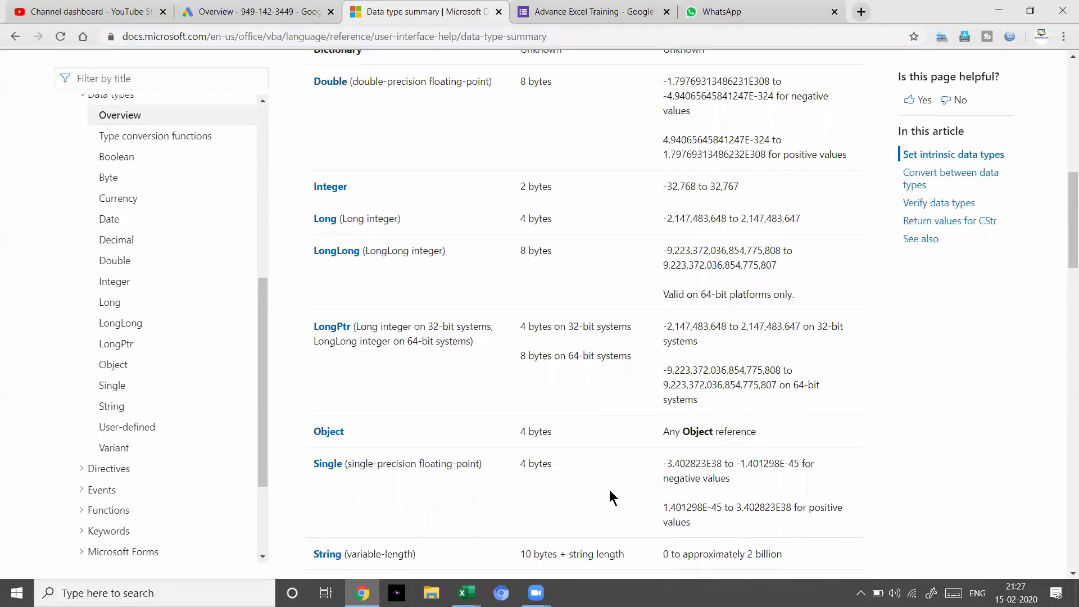